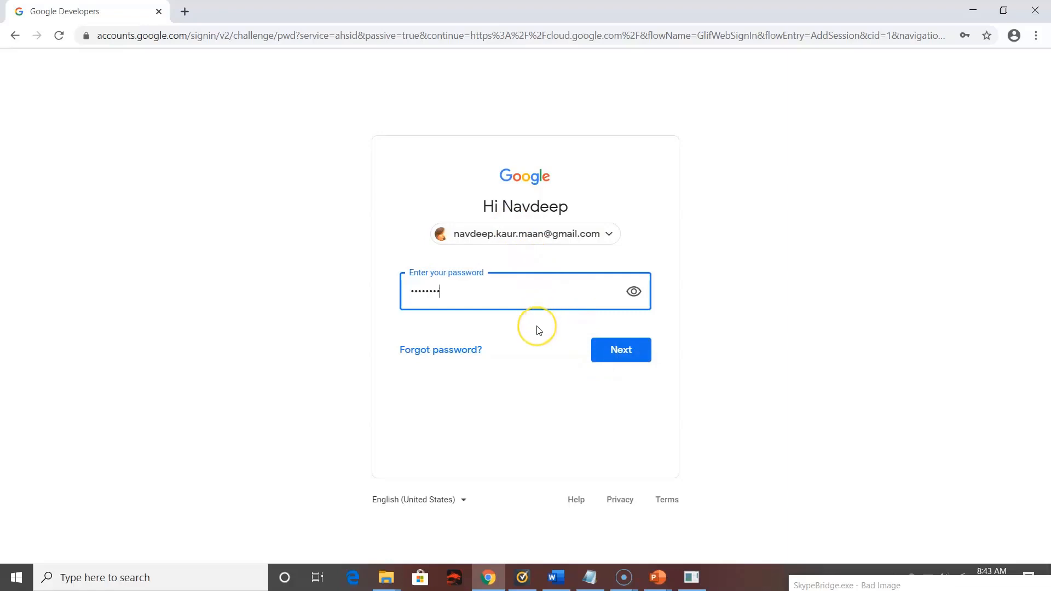
Sign in with the account password and start the Google Cloud free trial signup
type("••••••")
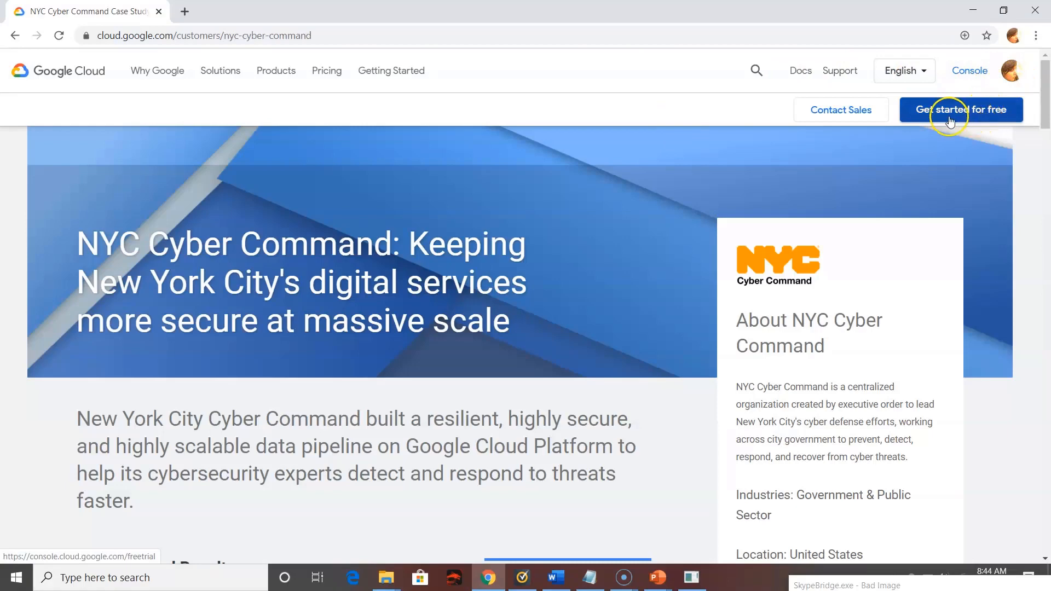
left_click(1011, 112)
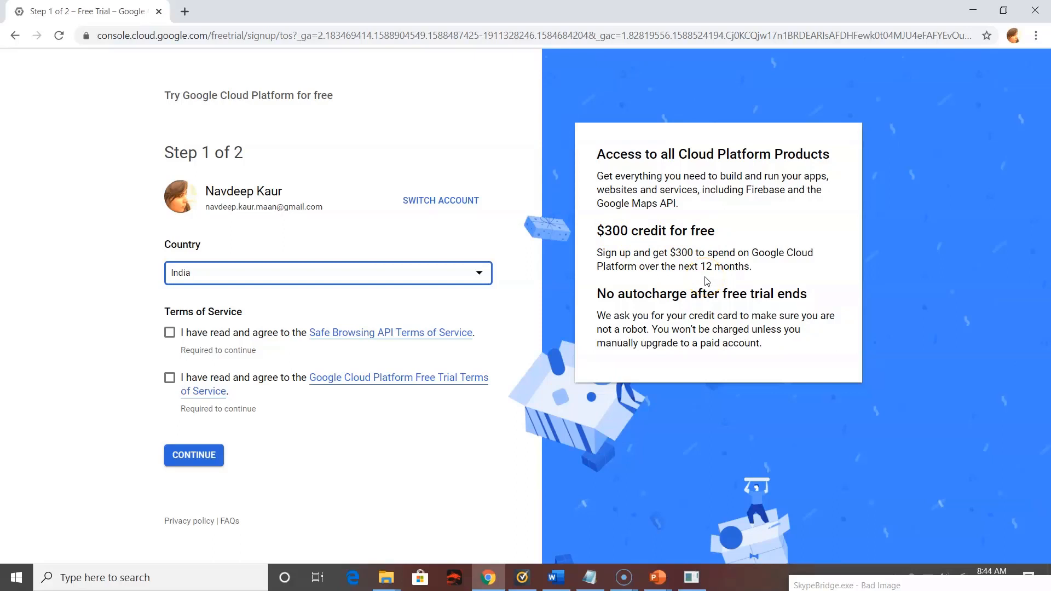
Accept the Safe Browsing API and Google Cloud Platform Free Trial terms of service and continue to the payment method section
left_click(170, 333)
left_click(170, 377)
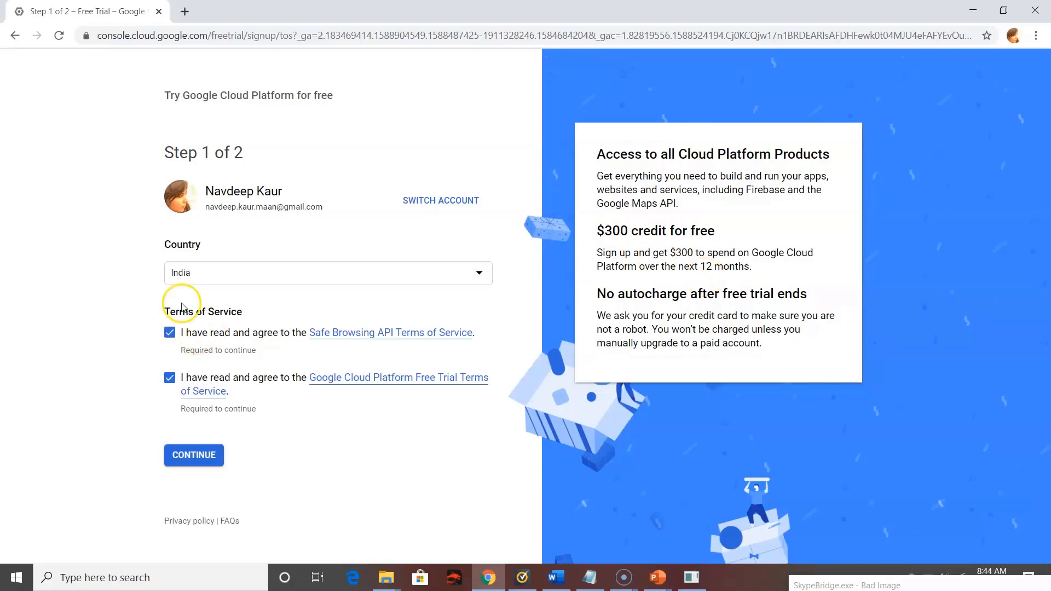
left_click(199, 460)
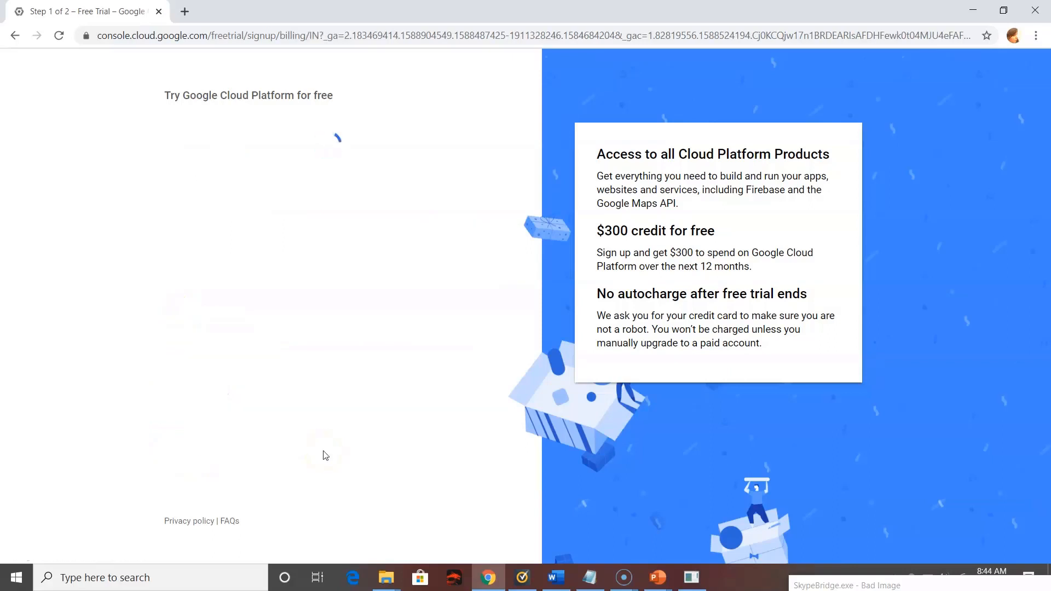
left_click(229, 354)
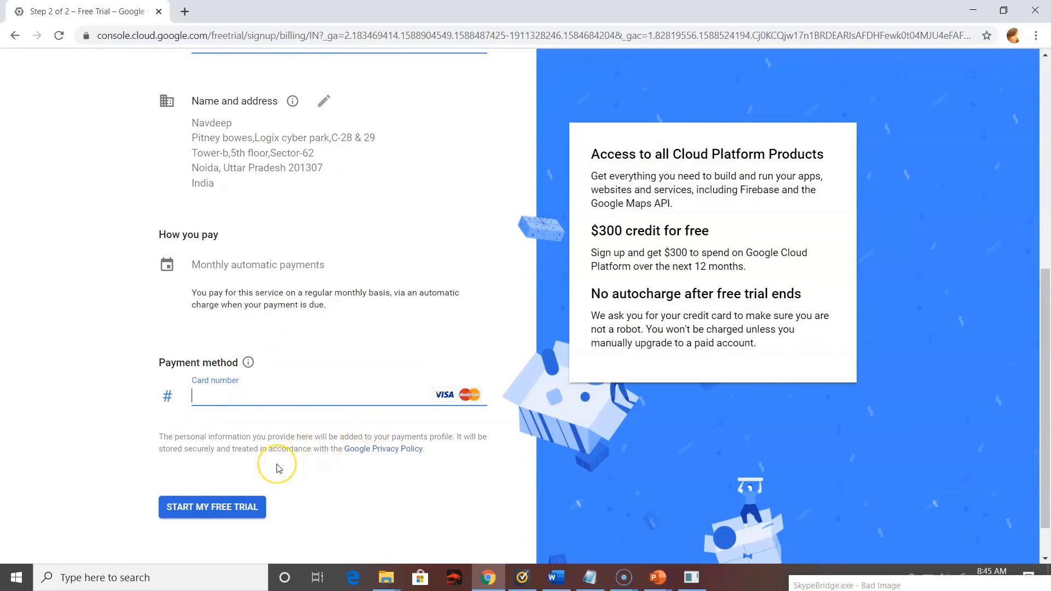
scroll(274, 465, "down", 1)
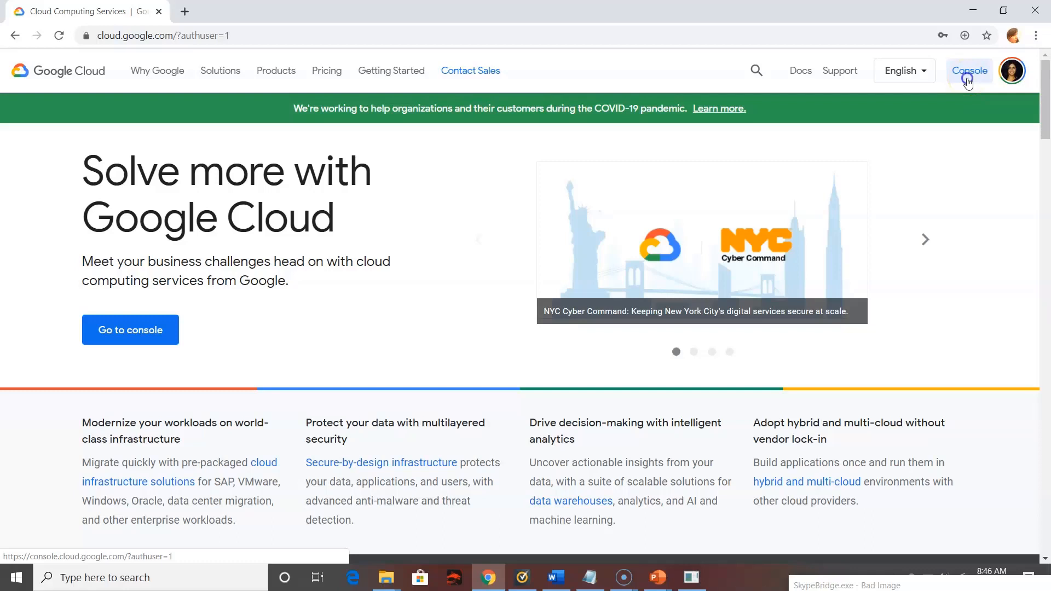
Open the Google Cloud console and create a new project named bigdata-project with no organization
left_click(967, 82)
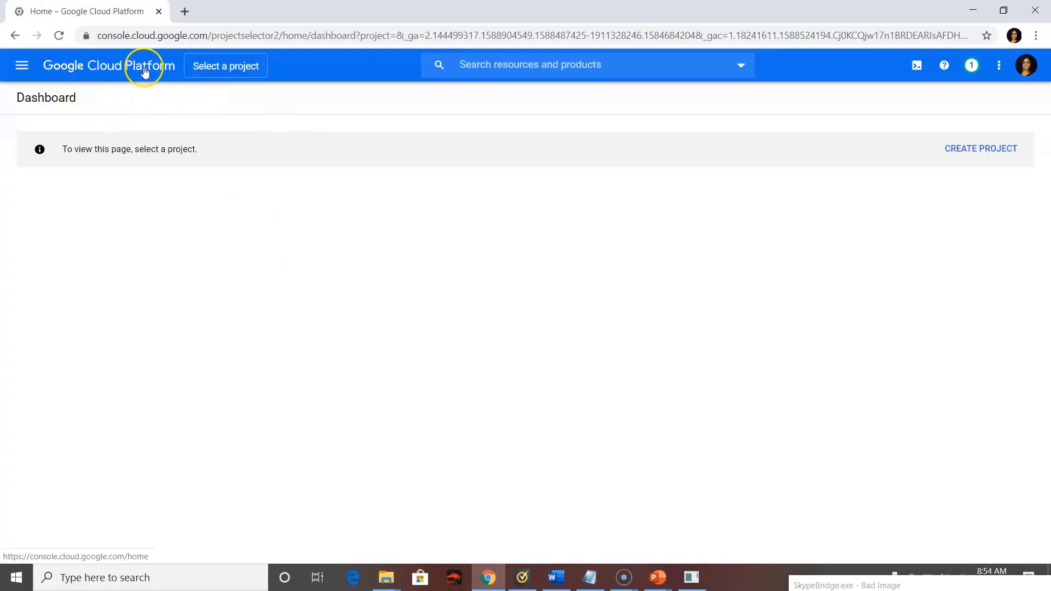
left_click(237, 67)
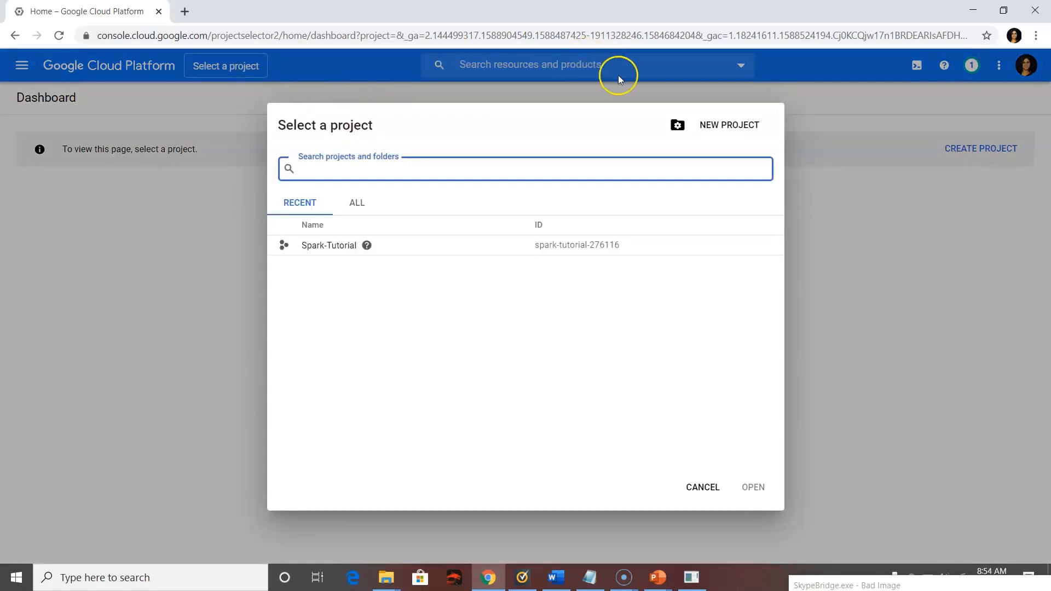
left_click(732, 124)
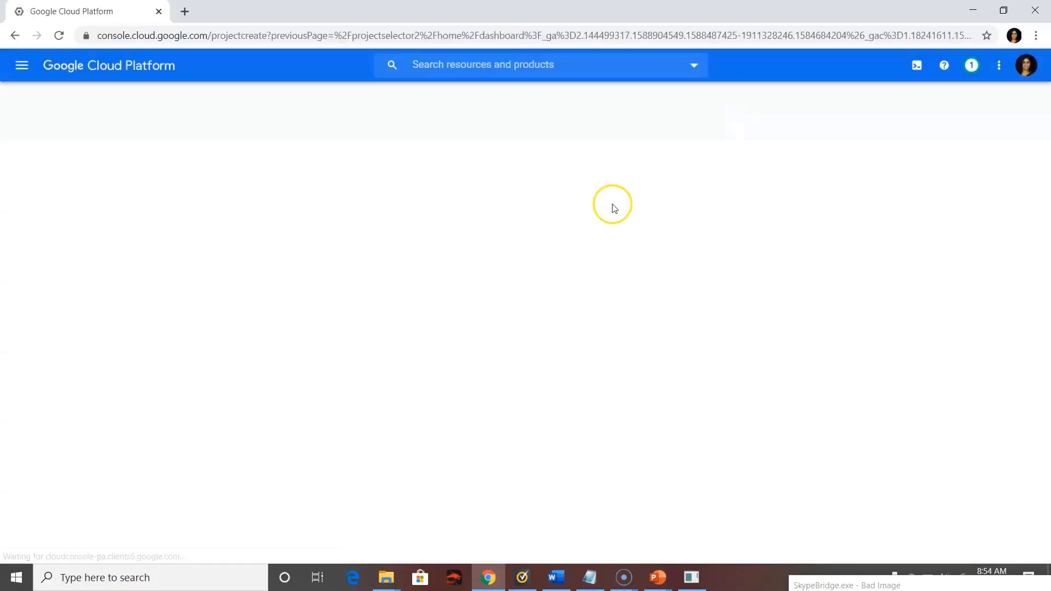
type("spark")
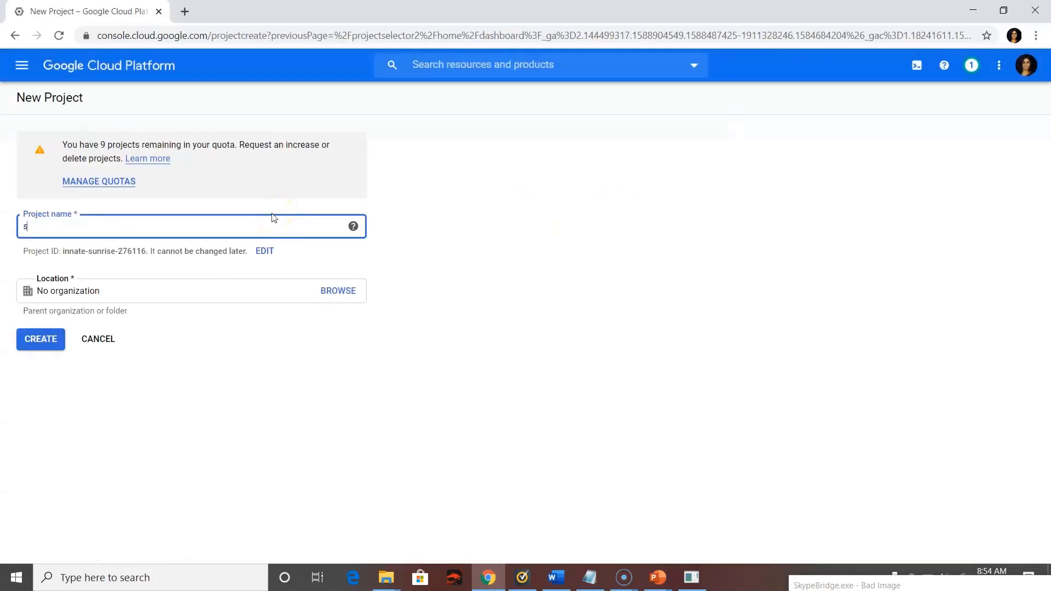
key("BackSpace")
key("BackSpace")
key("BackSpace")
key("BackSpace")
key("BackSpace")
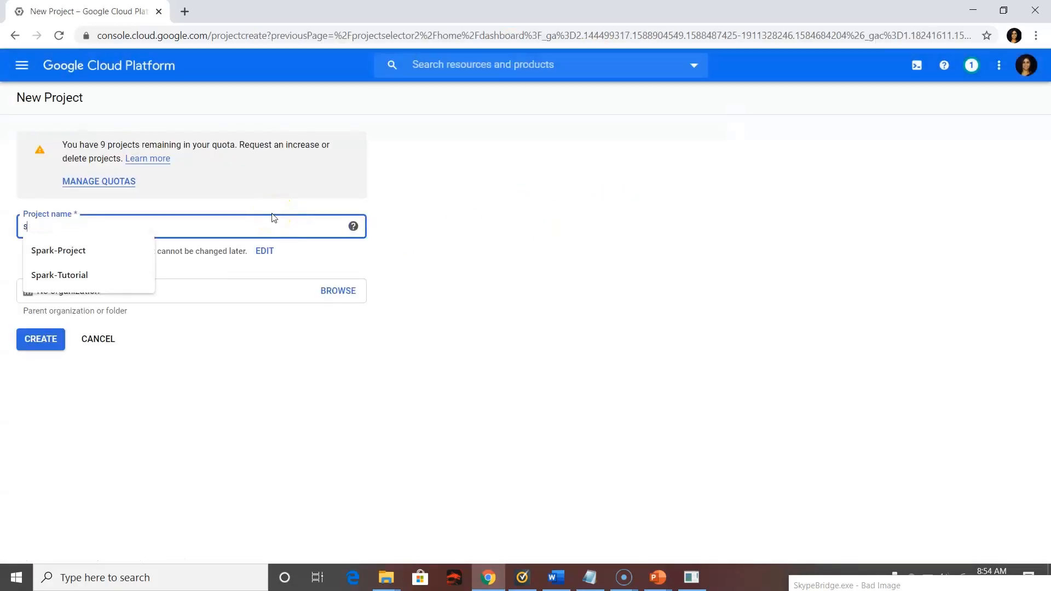
type("bigdata-project")
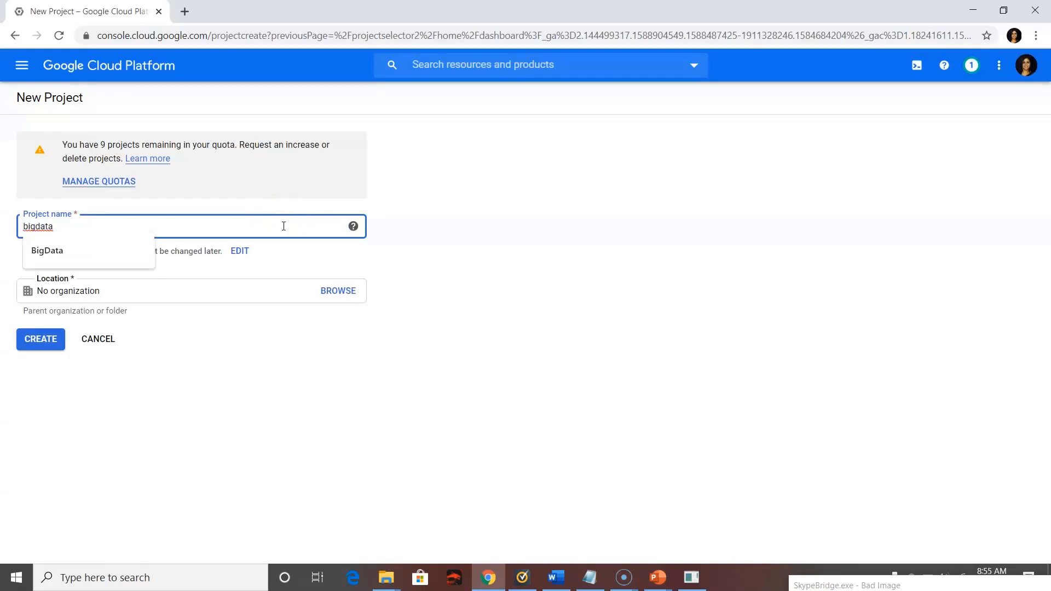
left_click(41, 348)
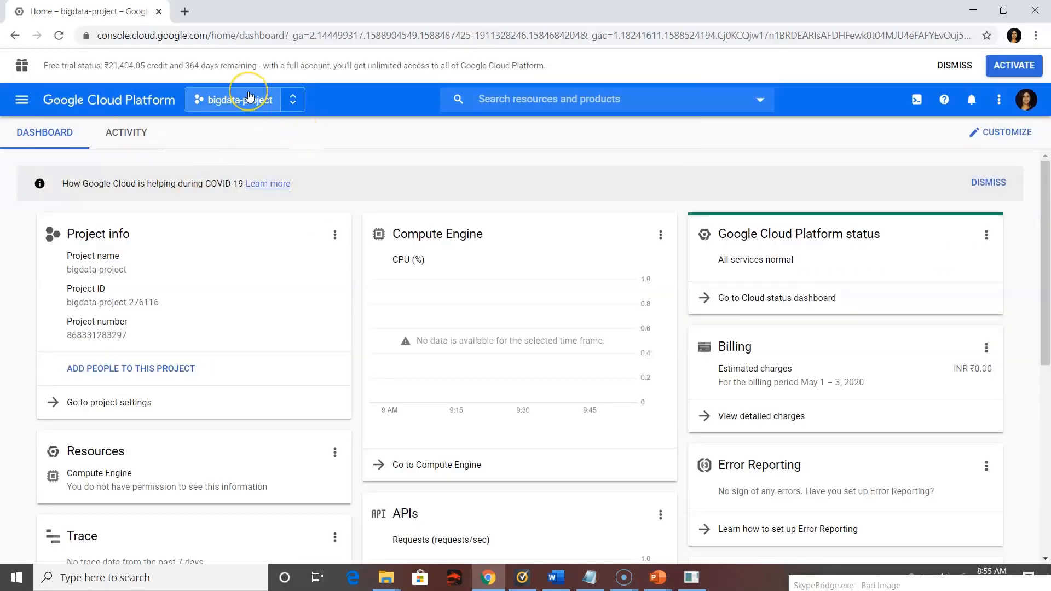
Look over the project dashboard and go to the Dataproc Clusters page
scroll(459, 274, "down", 1)
scroll(458, 272, "up", 1)
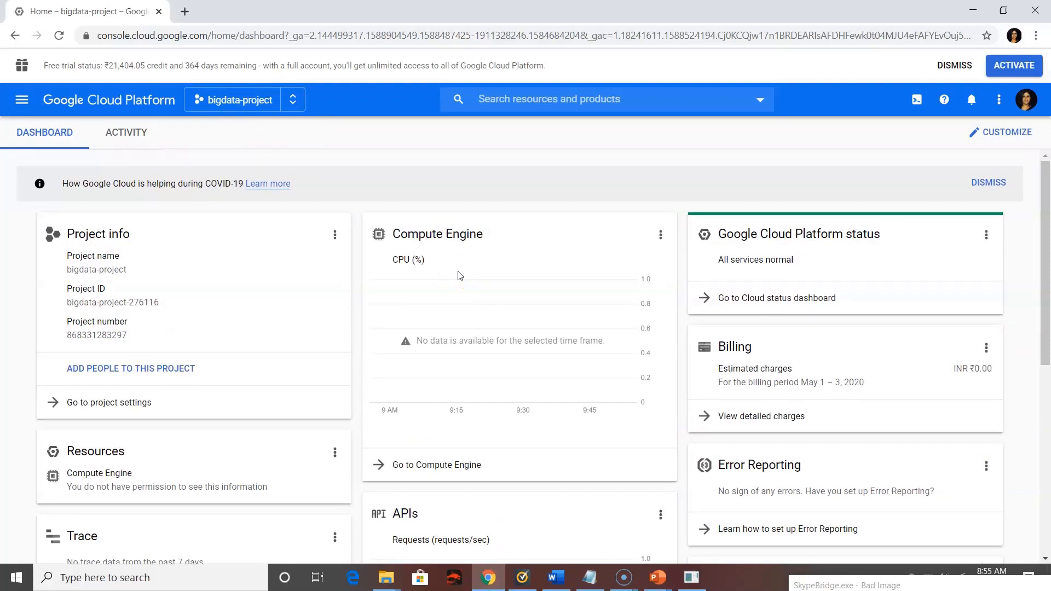
scroll(458, 276, "down", 1)
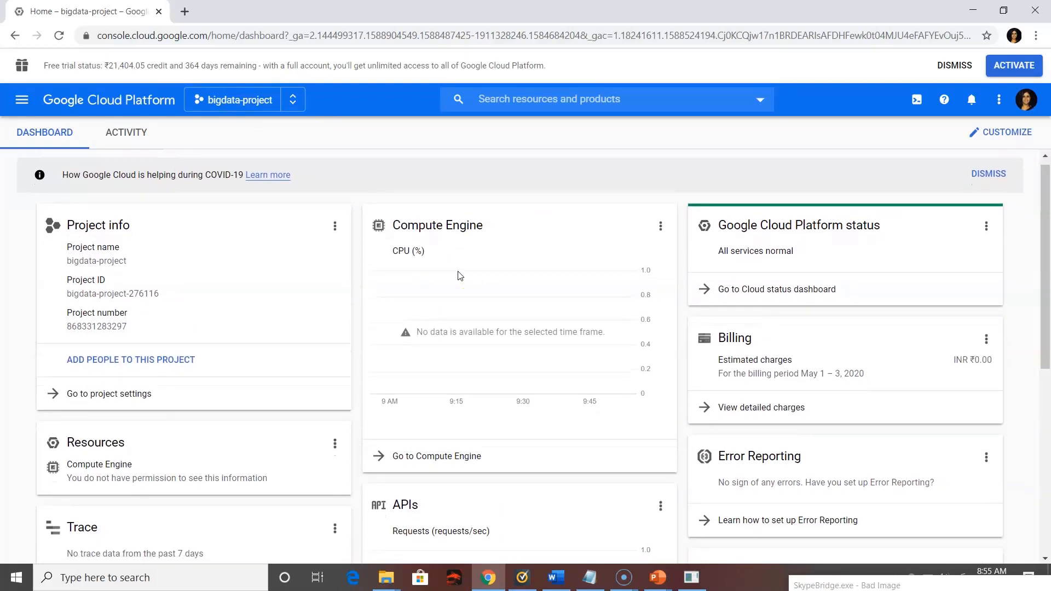
scroll(458, 274, "down", 1)
scroll(458, 275, "up", 2)
left_click(22, 100)
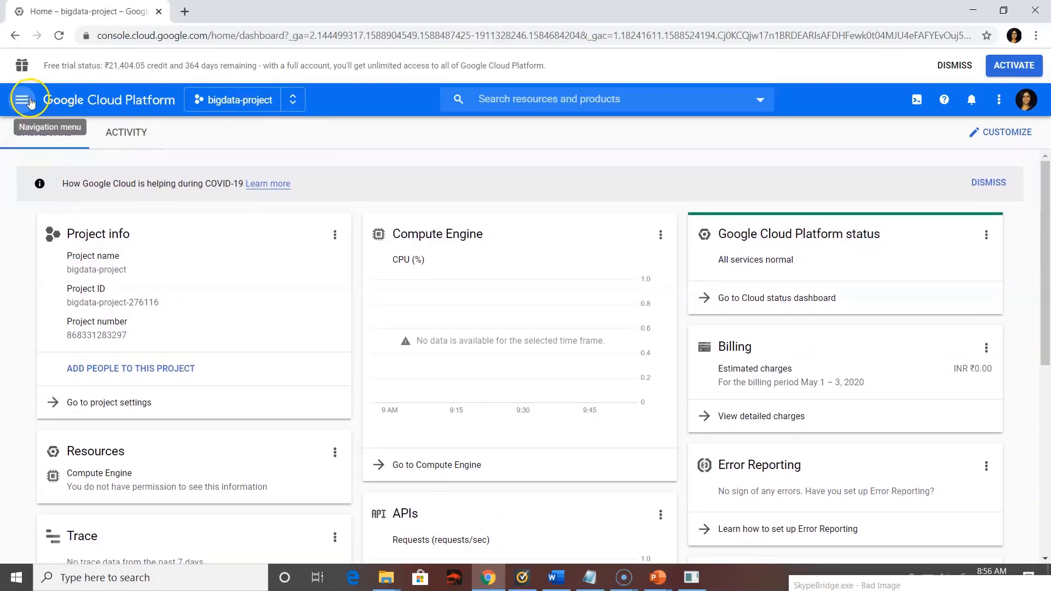
left_click(30, 103)
mouse_move(111, 159)
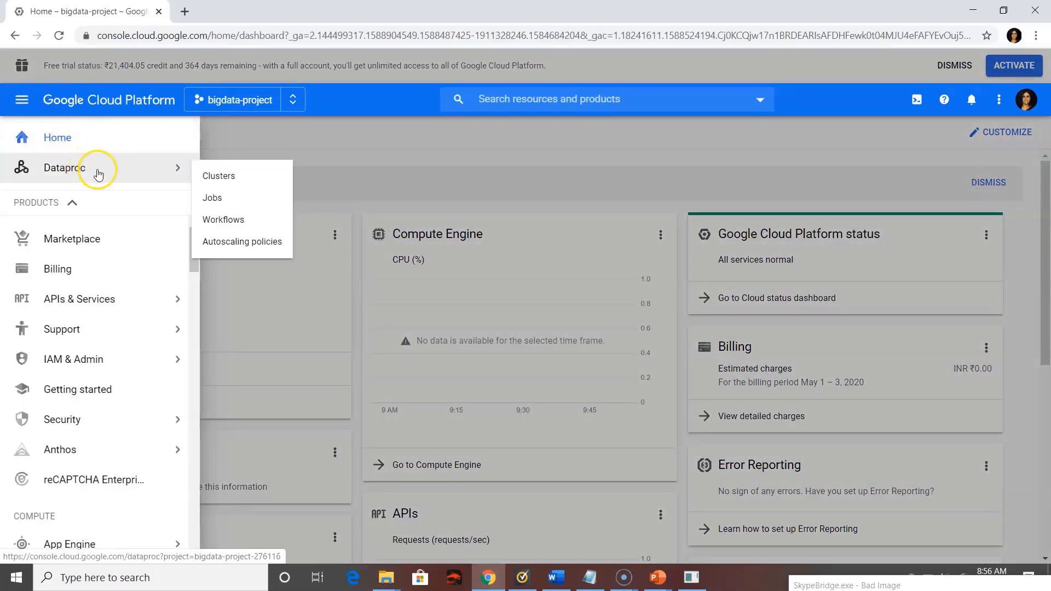
left_click(232, 179)
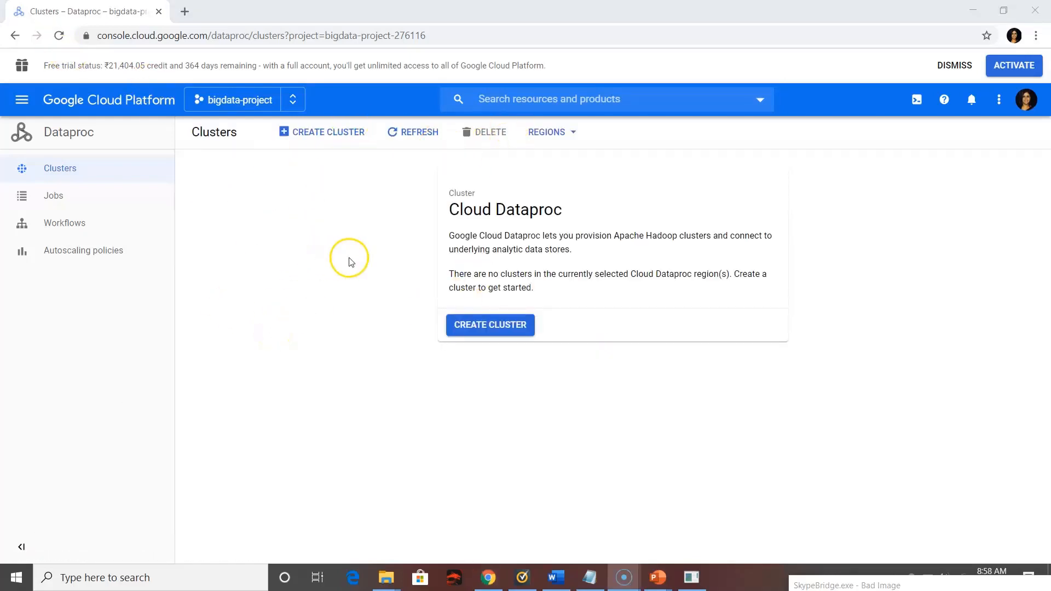
Start creating a Dataproc cluster and name it bigdata-cluster
left_click(330, 141)
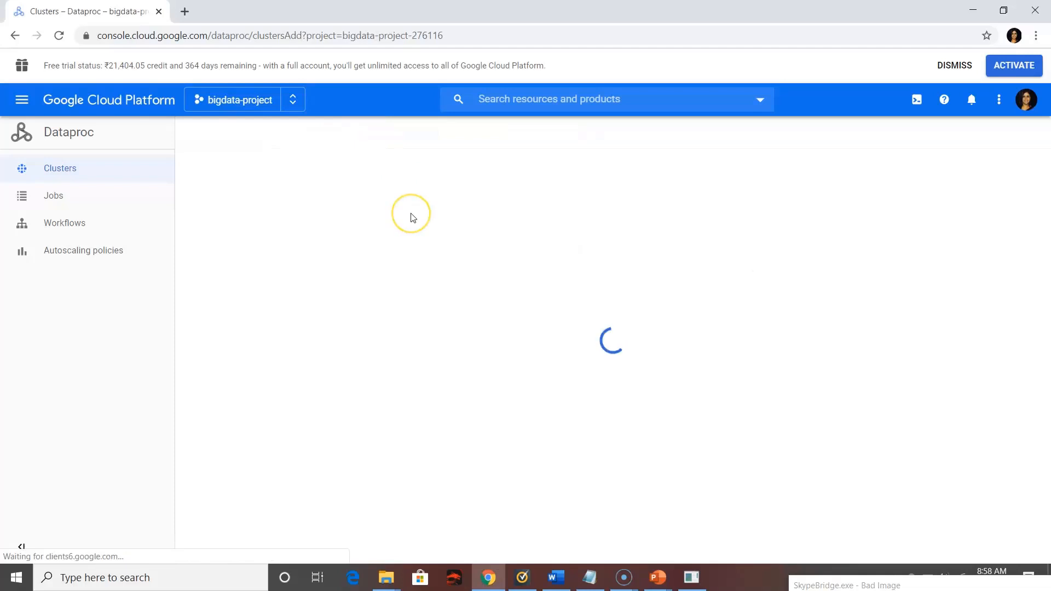
type("bu")
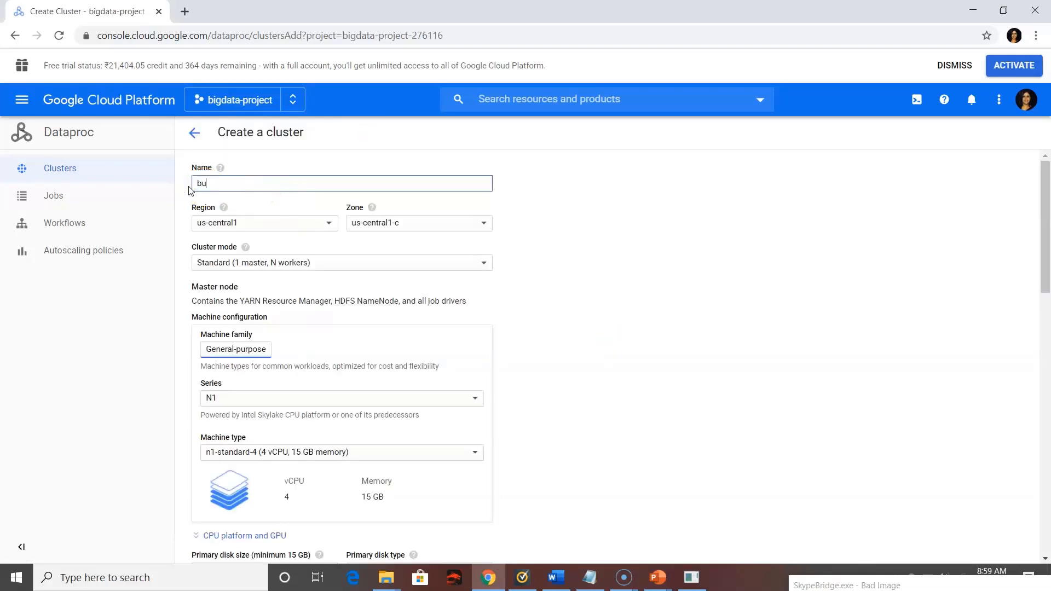
type("igdata-cluster")
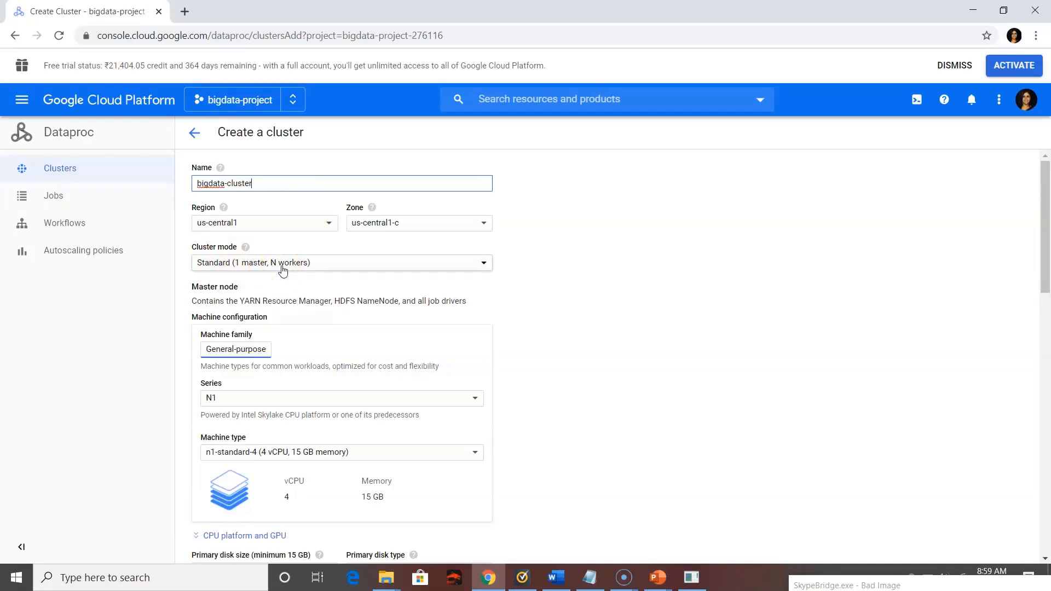
Set the cluster mode to Single Node (1 master, 0 workers) and the machine type to n1-standard-8 (8 vCPU, 30 GB memory)
left_click(282, 267)
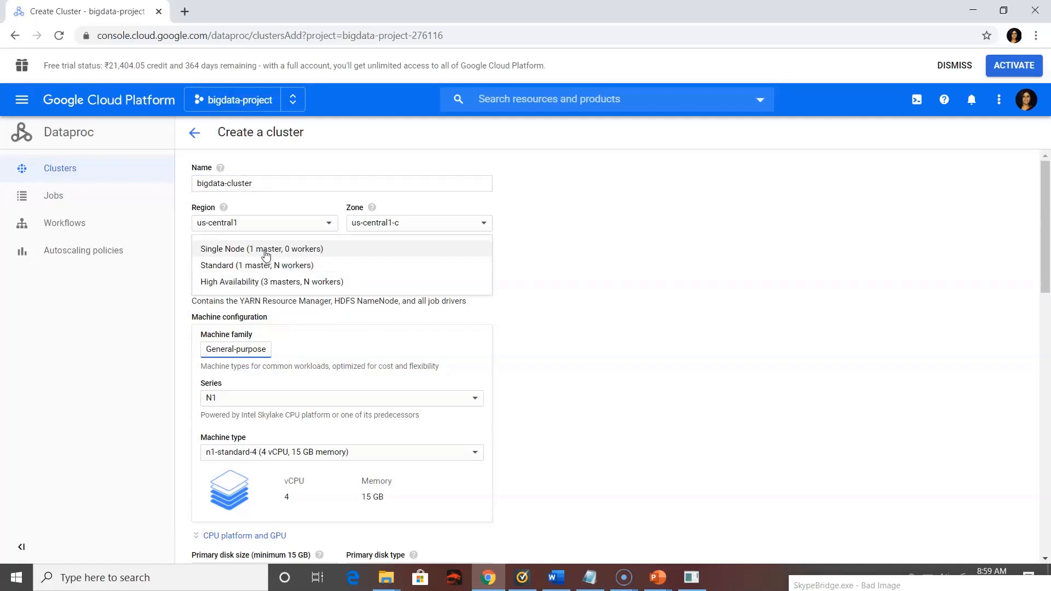
left_click(281, 283)
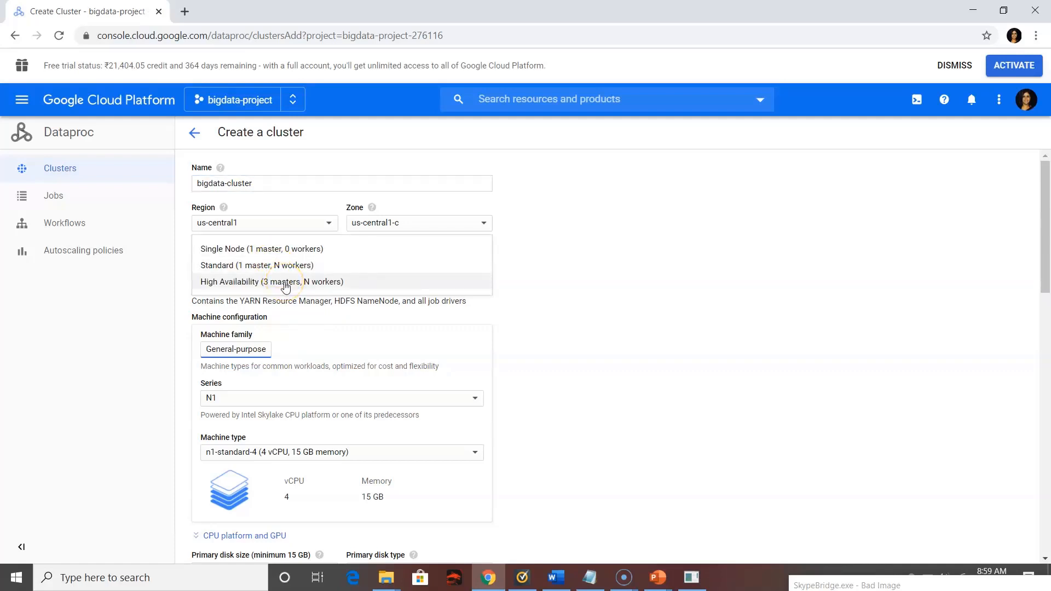
left_click(277, 253)
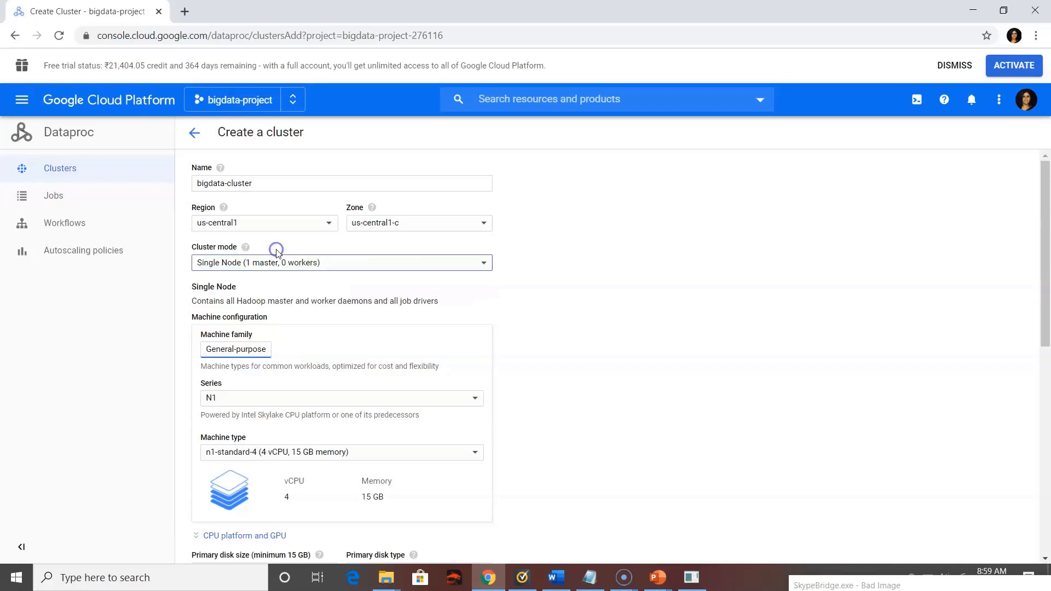
scroll(334, 299, "down", 1)
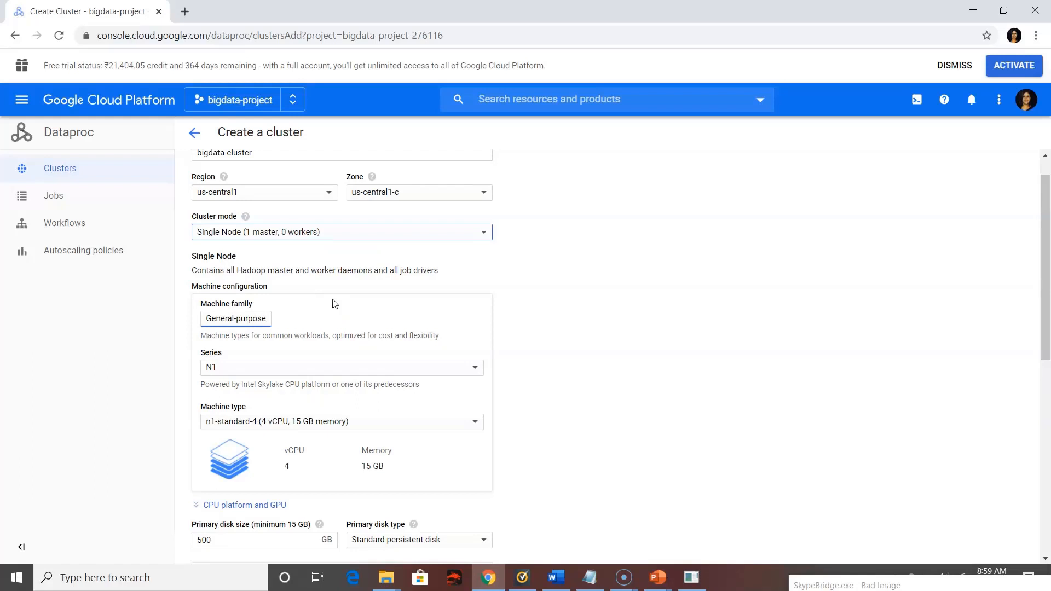
scroll(282, 298, "down", 4)
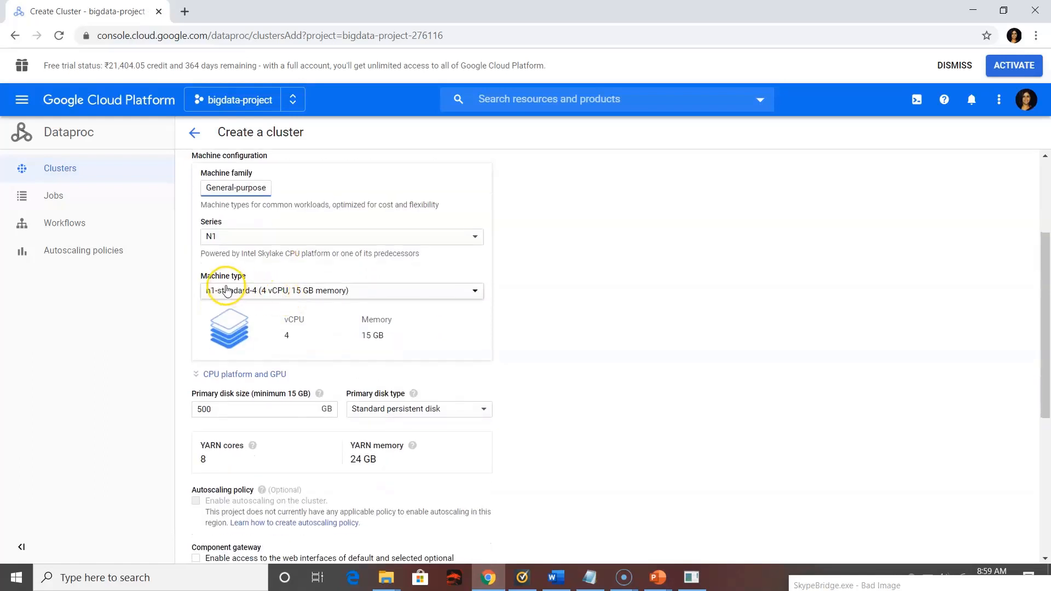
left_click(284, 291)
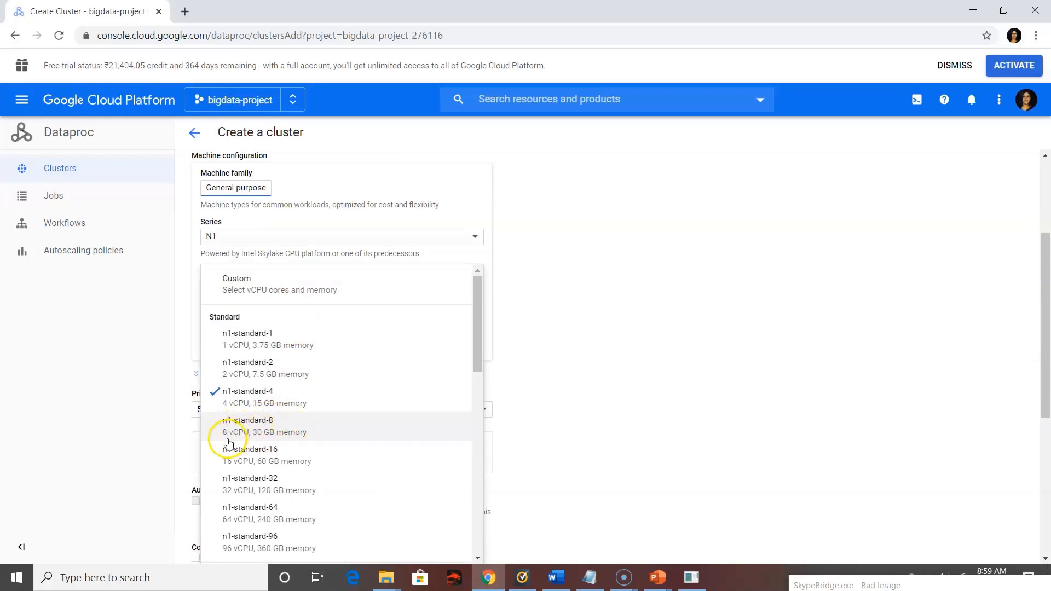
left_click(294, 440)
Enable component gateway access to the cluster's web interfaces and expand the advanced options
scroll(293, 440, "down", 3)
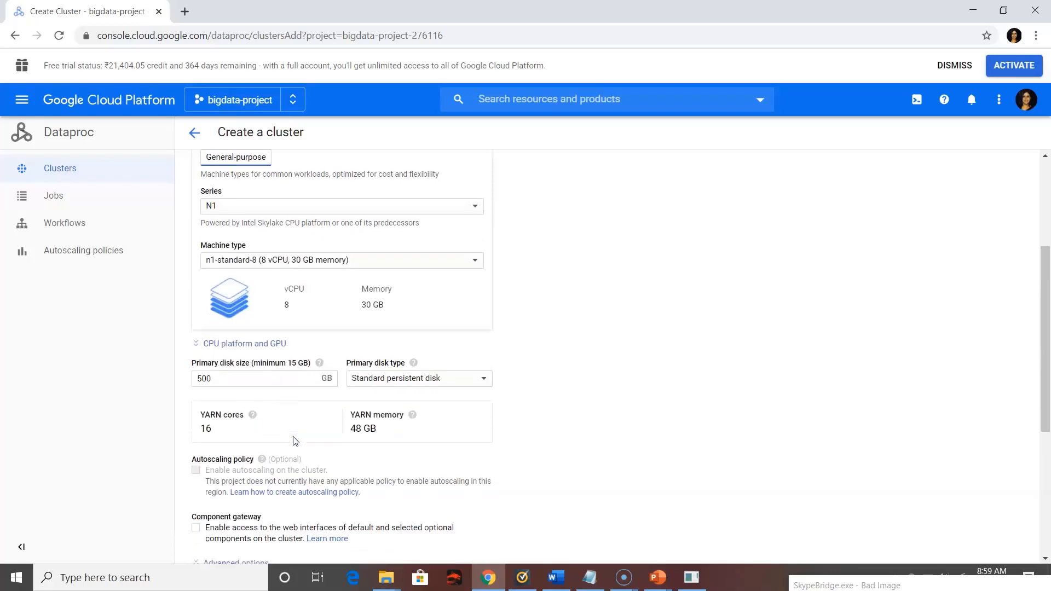
scroll(294, 439, "down", 2)
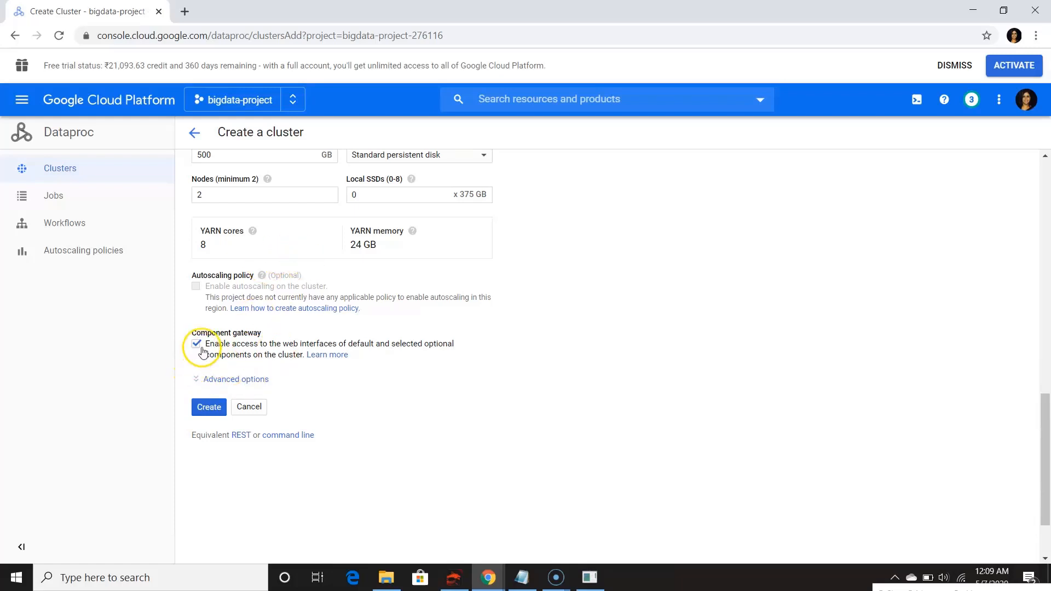
left_click(223, 383)
scroll(336, 439, "down", 3)
scroll(338, 442, "down", 3)
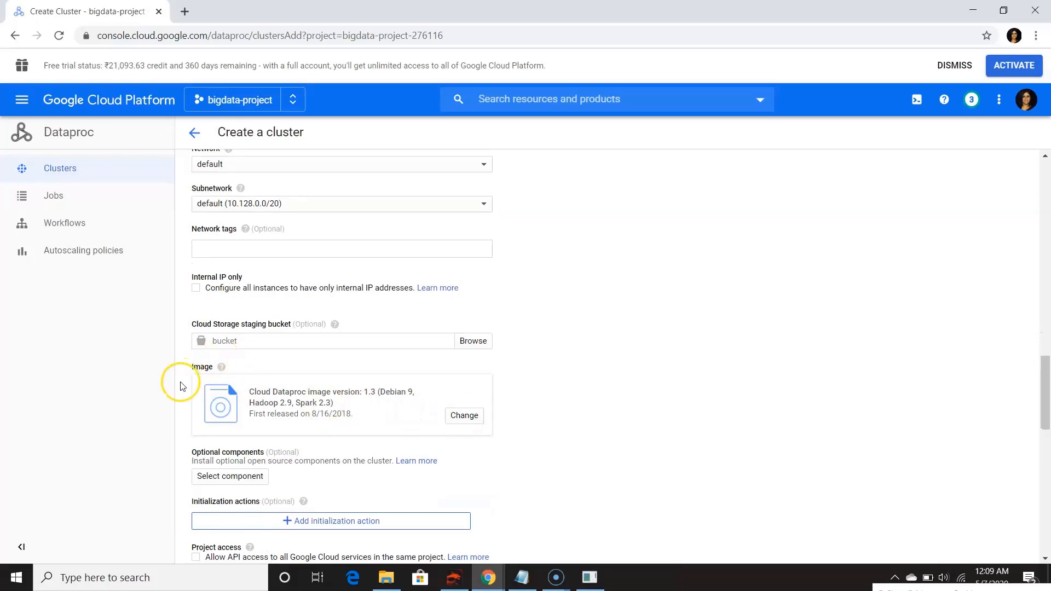
Change the cluster image to version 1.5 (Debian 10, Hadoop 2.10, Spark 2.4)
left_click(466, 416)
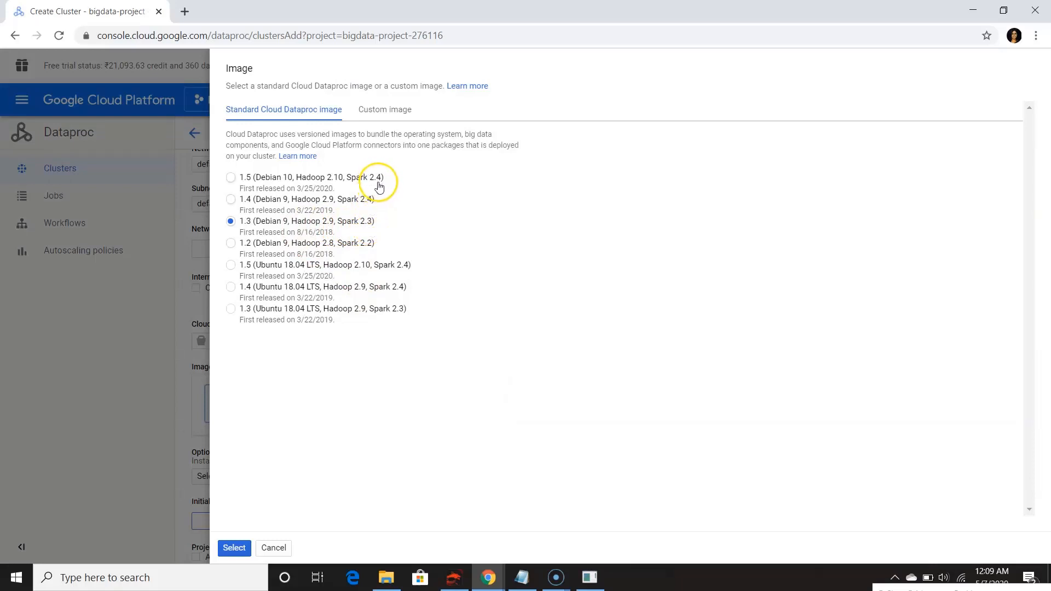
left_click(231, 178)
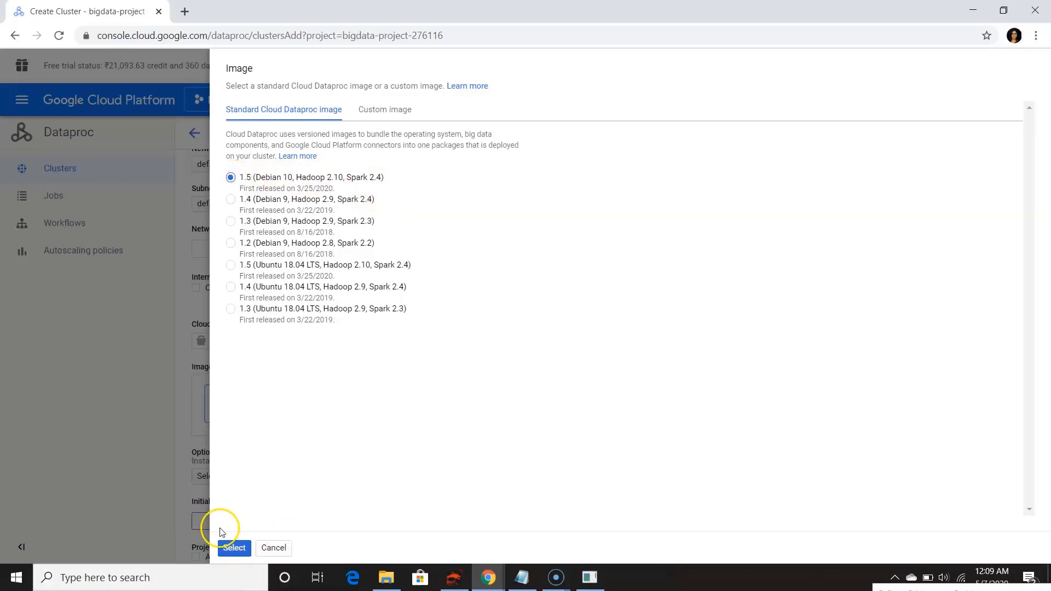
left_click(234, 548)
Add the Anaconda, Hive WebHCat, Jupyter Notebook and Zeppelin Notebook optional components and create the cluster
scroll(373, 464, "down", 2)
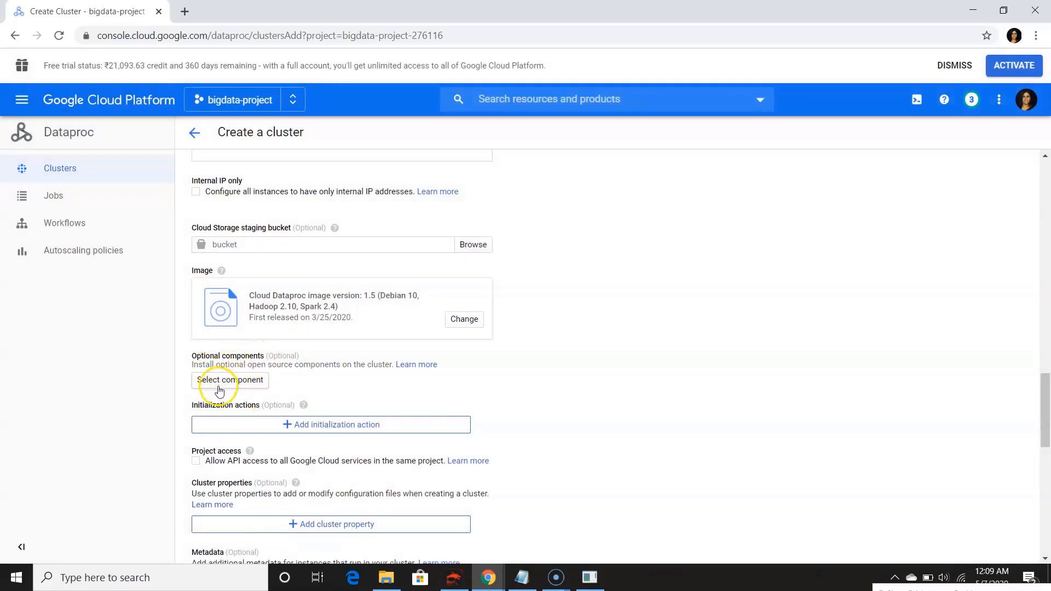
left_click(219, 387)
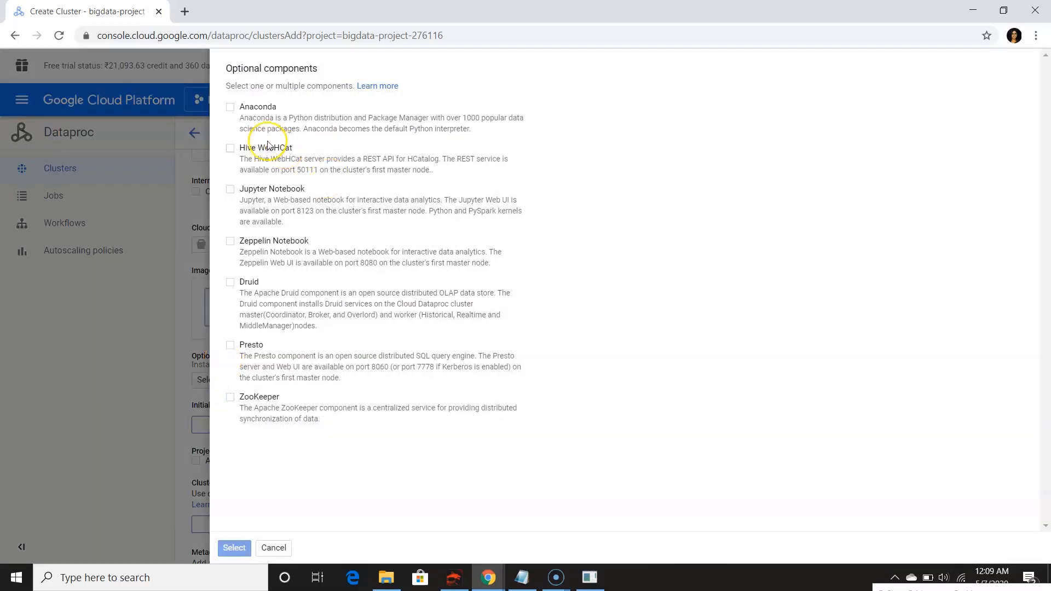
left_click(232, 110)
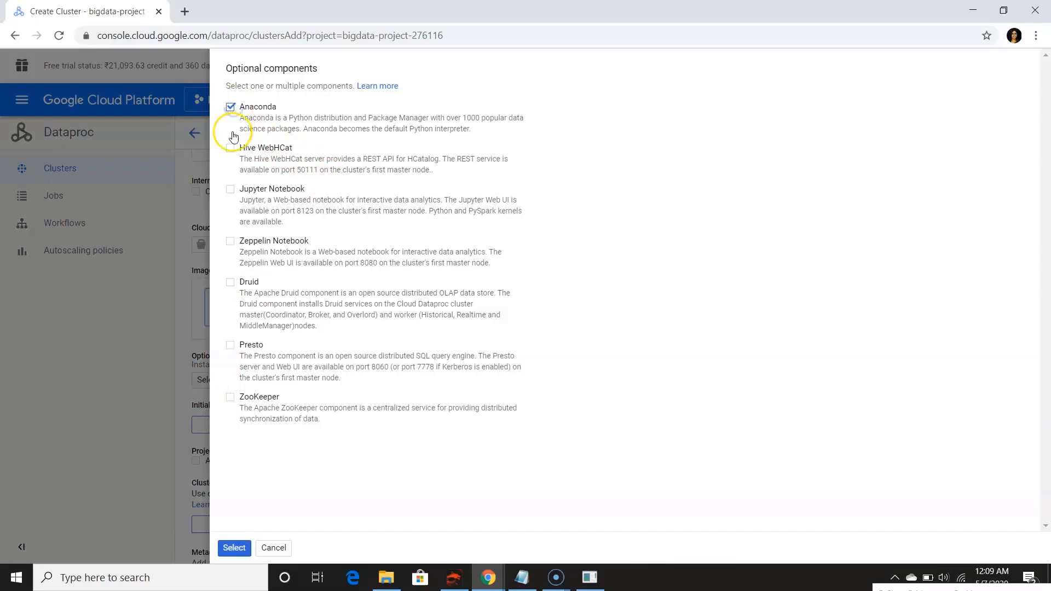
left_click(230, 156)
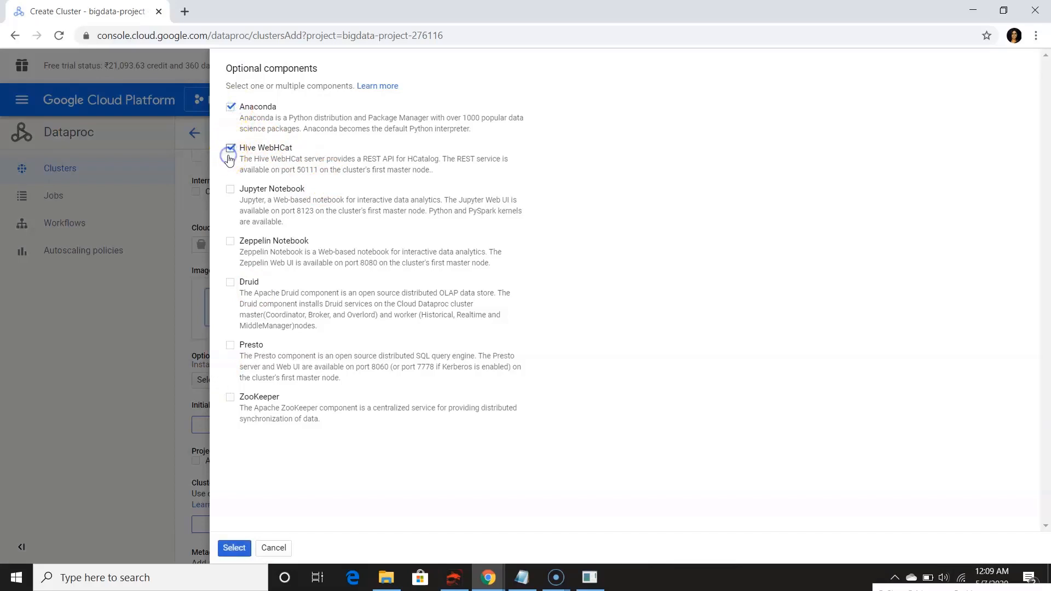
left_click(229, 190)
left_click(230, 242)
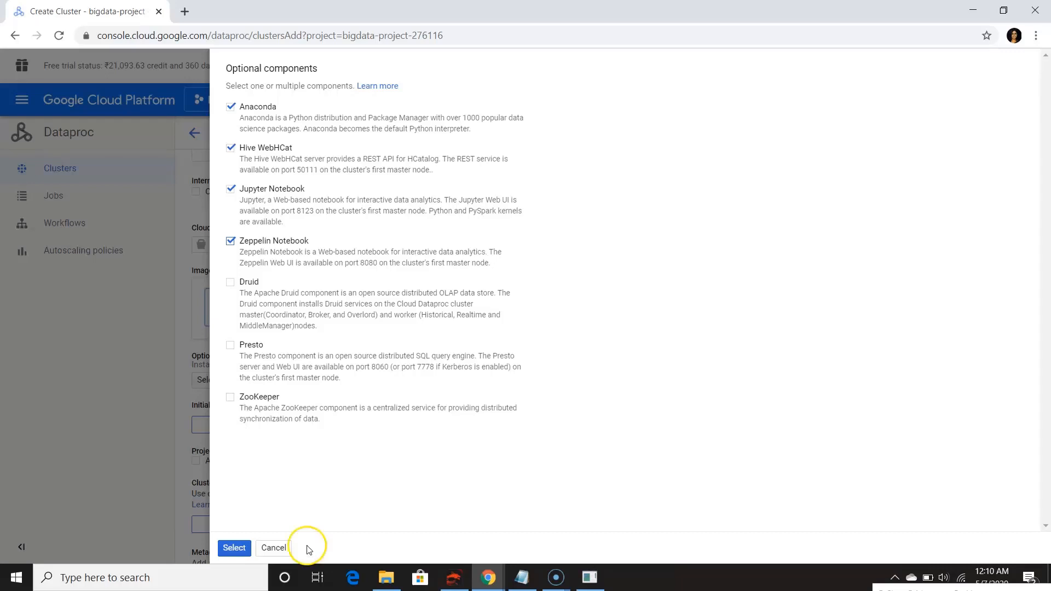
left_click(234, 548)
scroll(669, 392, "down", 10)
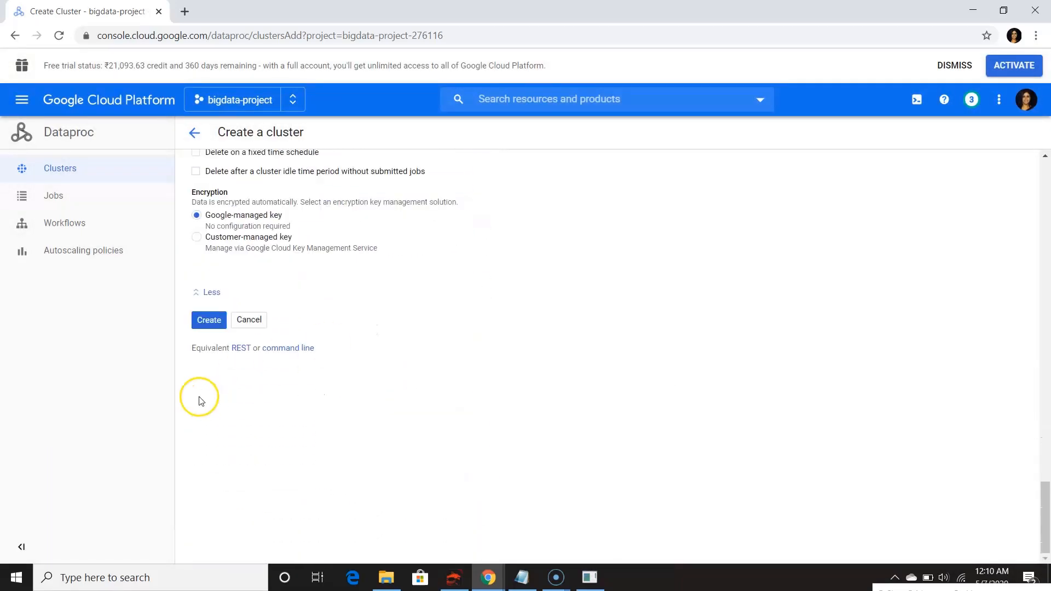
left_click(208, 320)
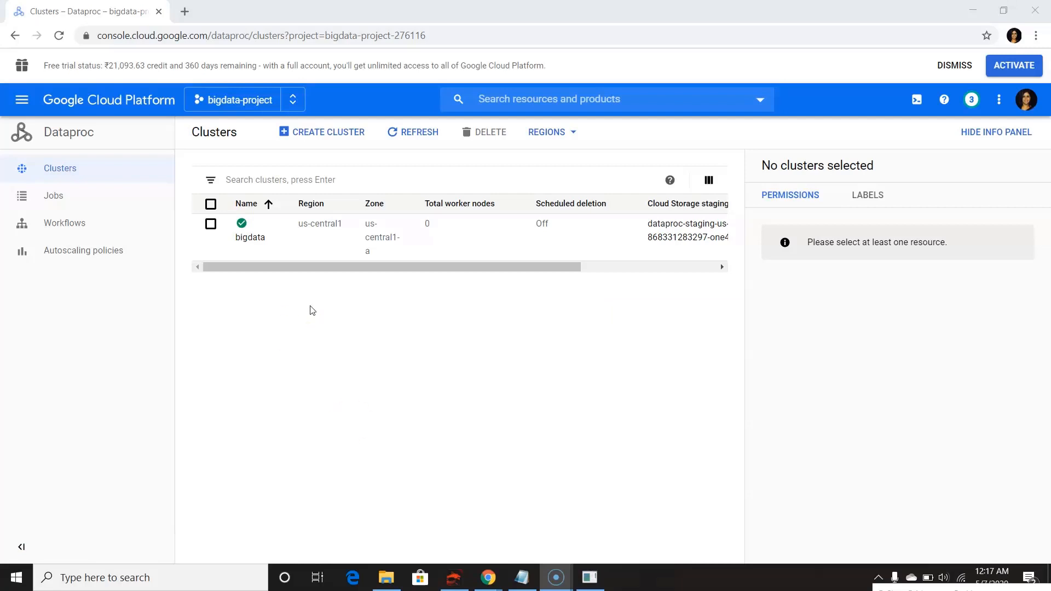
Open the details of the bigdata cluster and examine its YARN, HDFS and CPU utilization monitoring charts
left_click(250, 237)
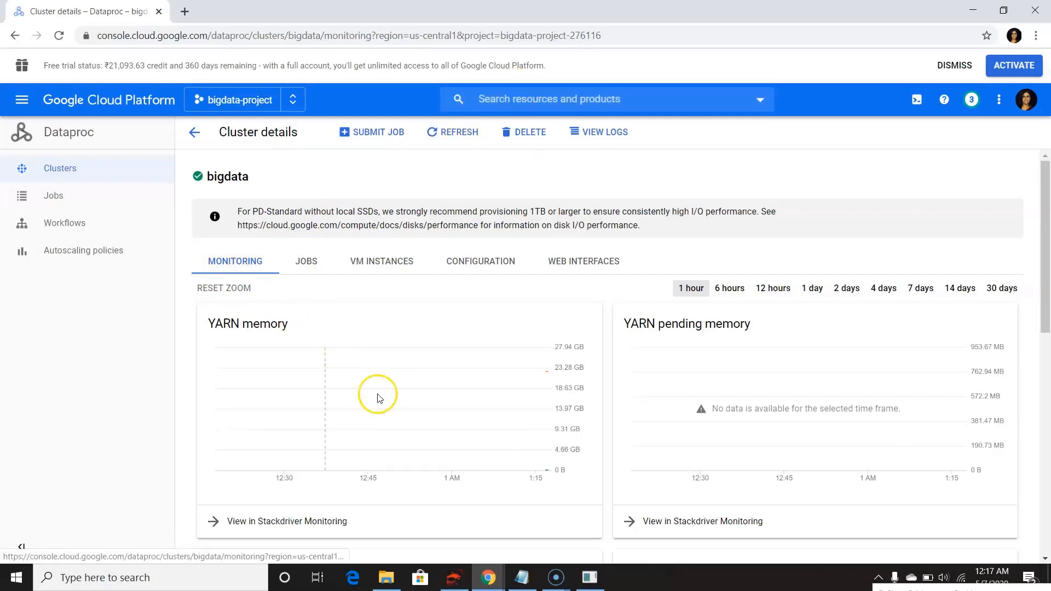
scroll(377, 396, "down", 3)
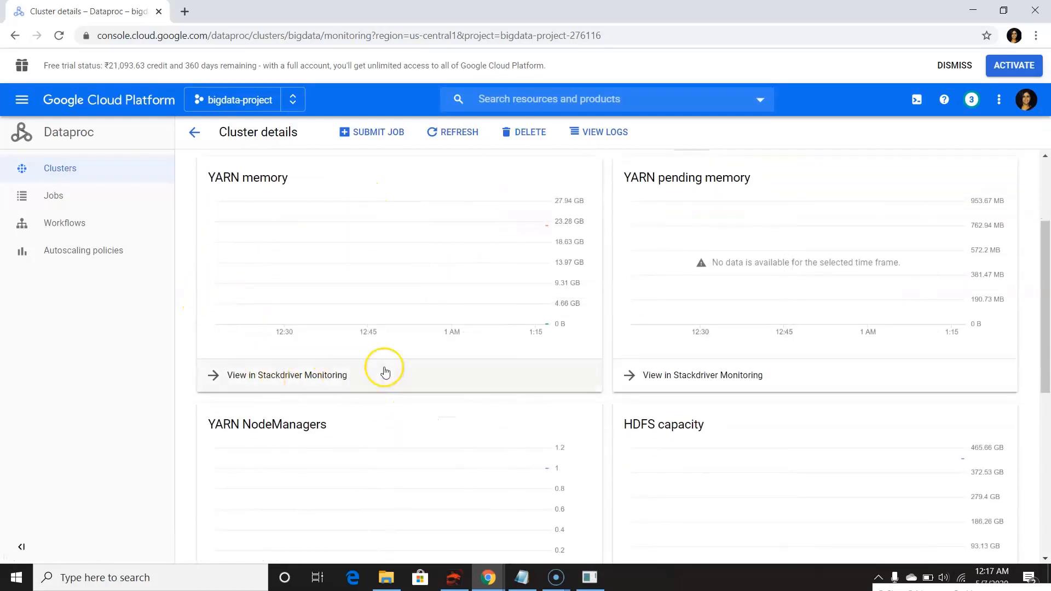
scroll(526, 375, "down", 2)
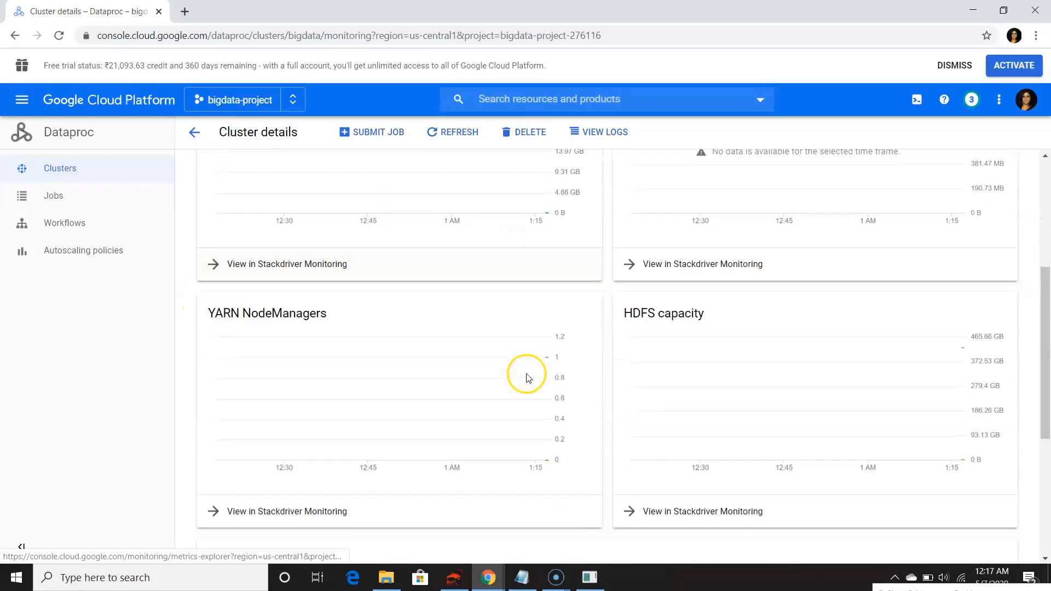
scroll(634, 370, "down", 5)
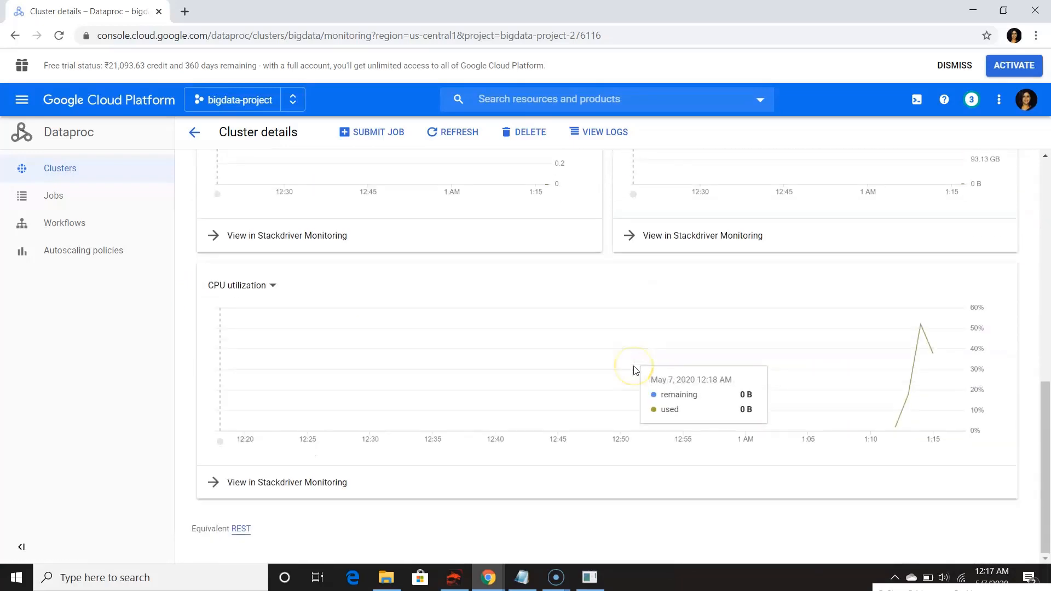
scroll(635, 371, "up", 7)
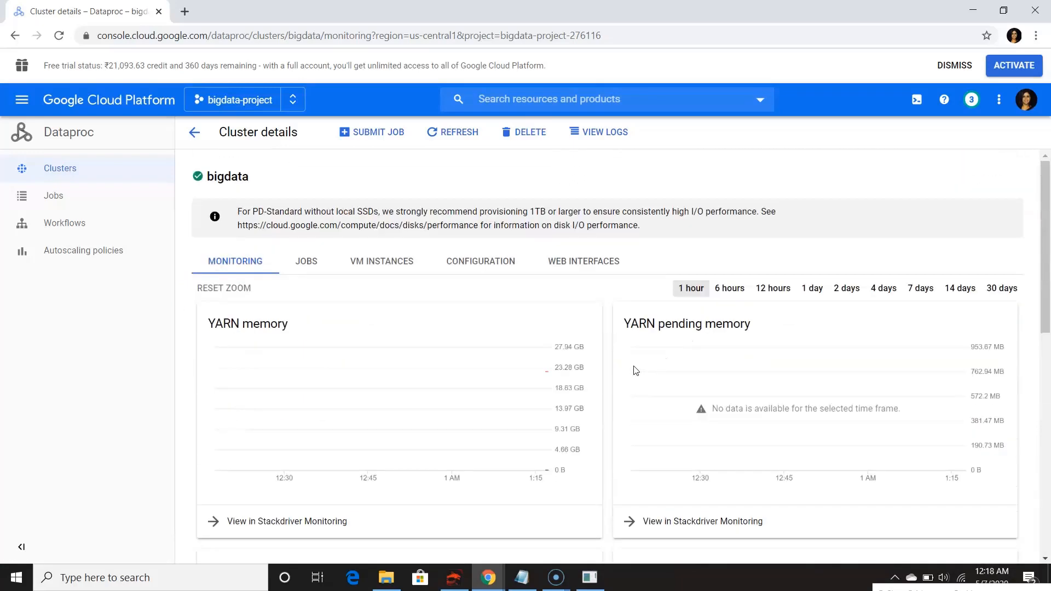
Review the bigdata cluster's job list and its full configuration, including the optional components
left_click(315, 265)
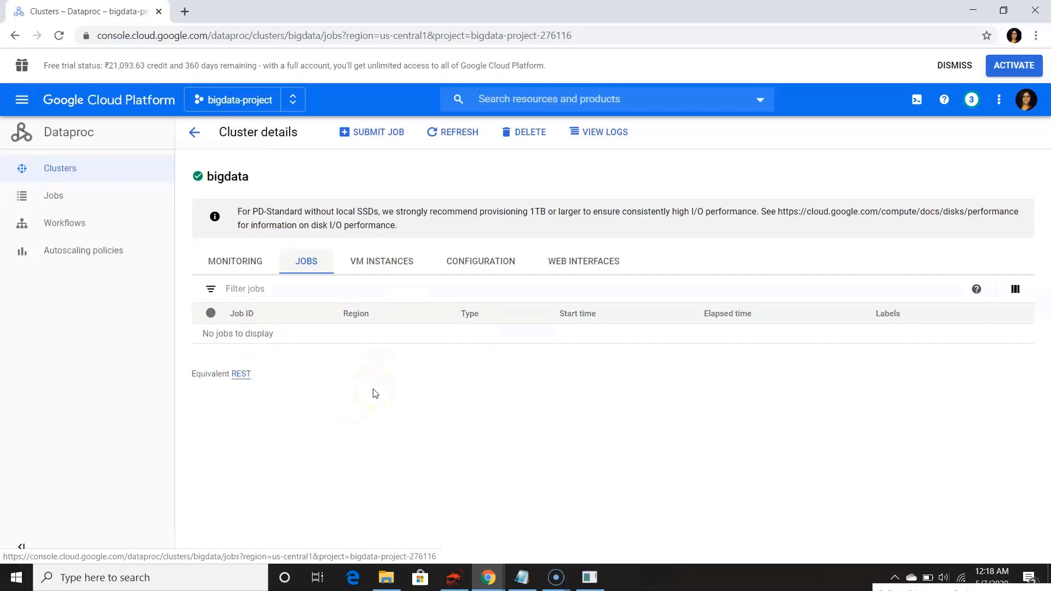
left_click(495, 262)
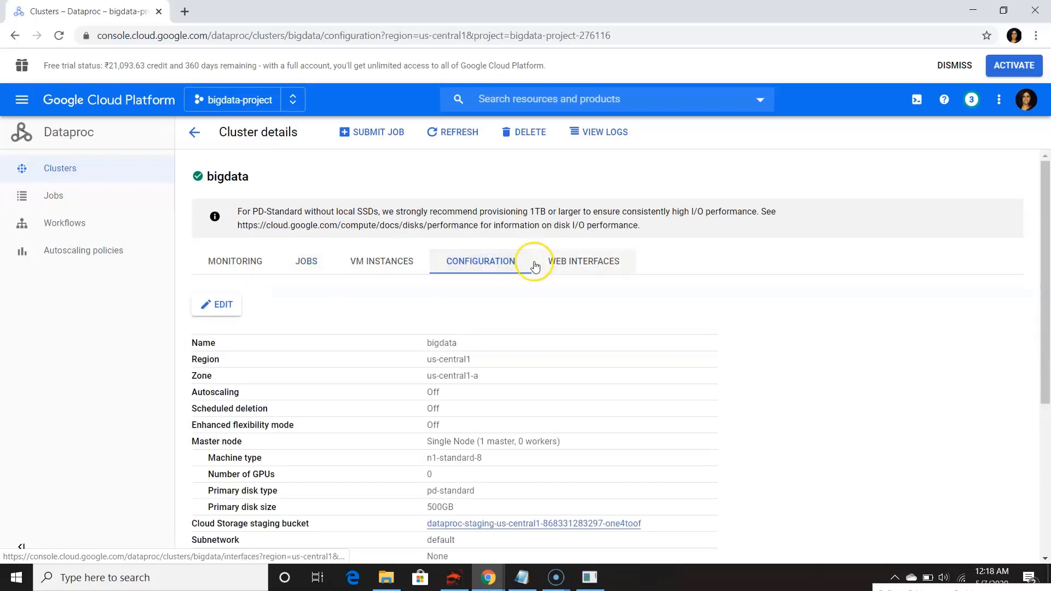
scroll(567, 388, "down", 5)
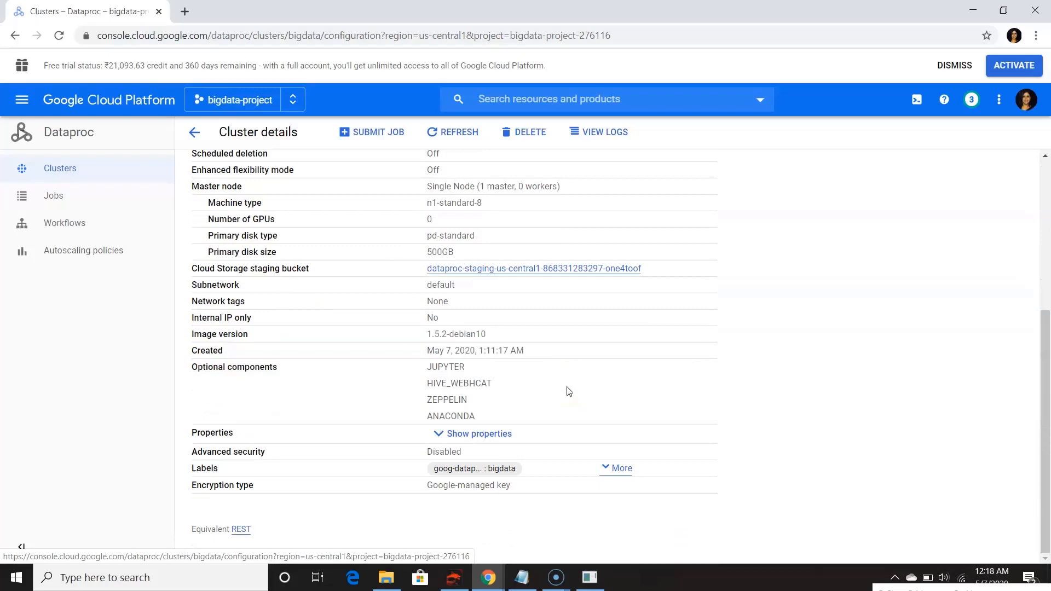
scroll(566, 391, "up", 5)
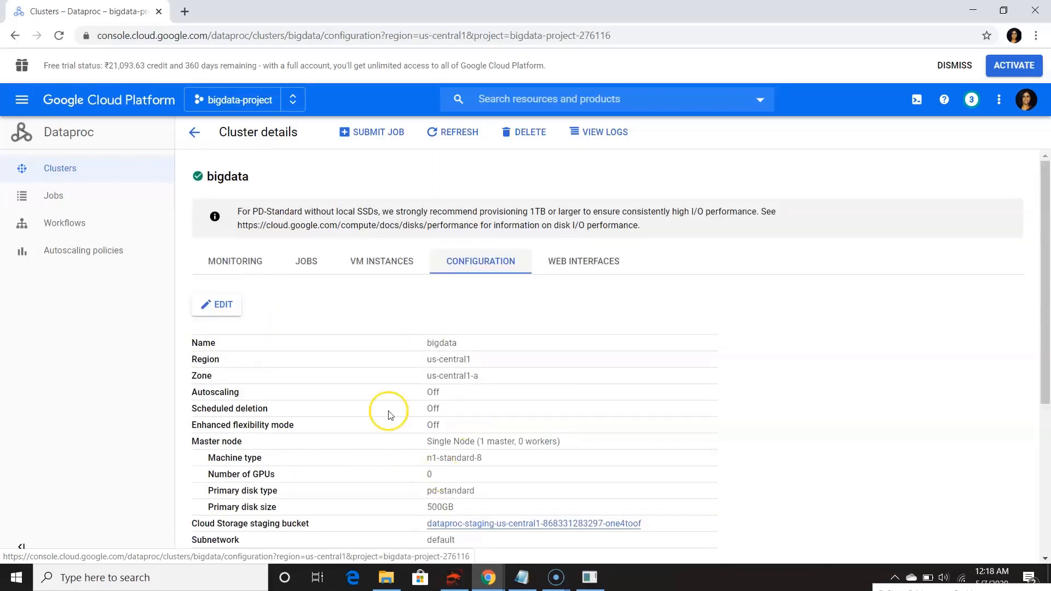
Open the Zeppelin web interface through the cluster's component gateway and continue past the redirect notice
left_click(587, 267)
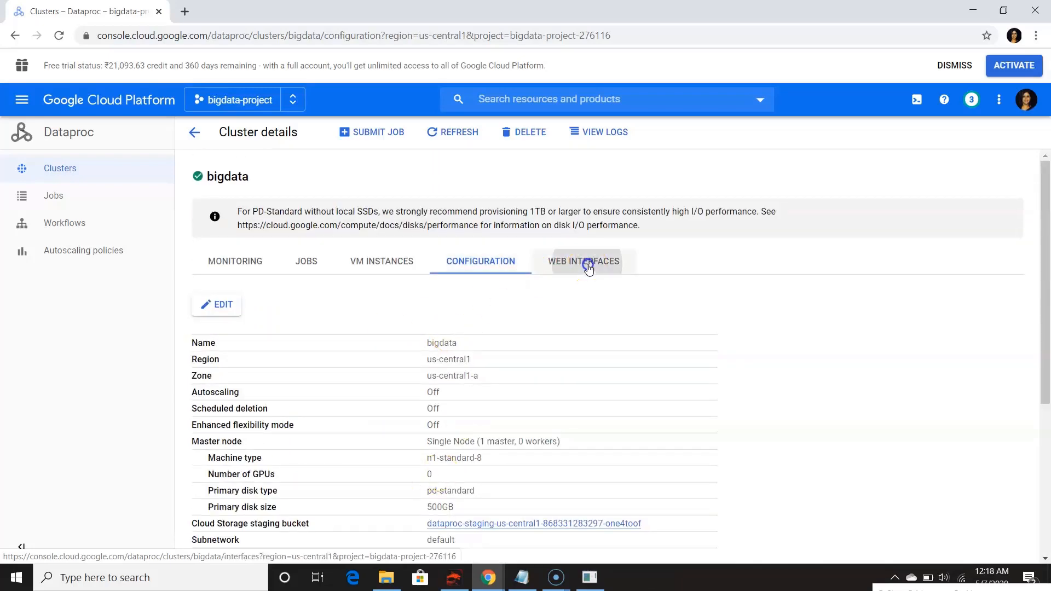
scroll(297, 415, "down", 2)
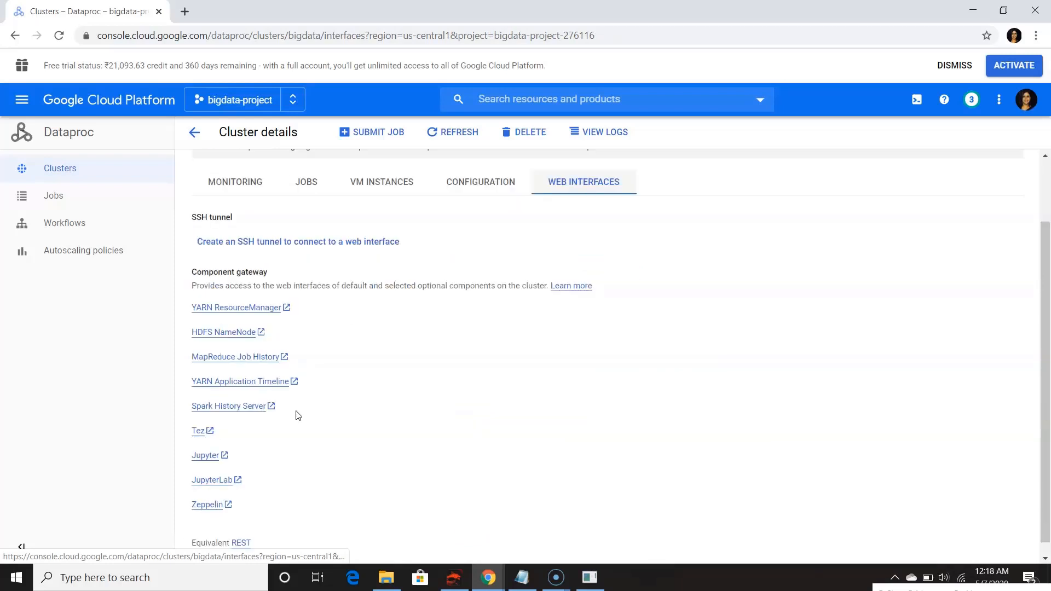
scroll(428, 344, "down", 1)
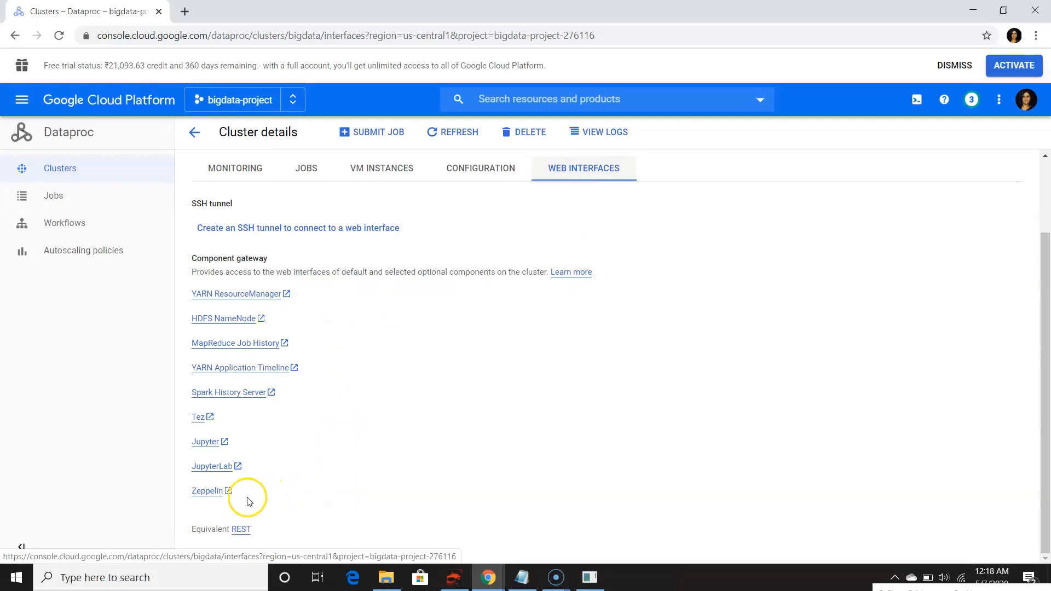
left_click(225, 496)
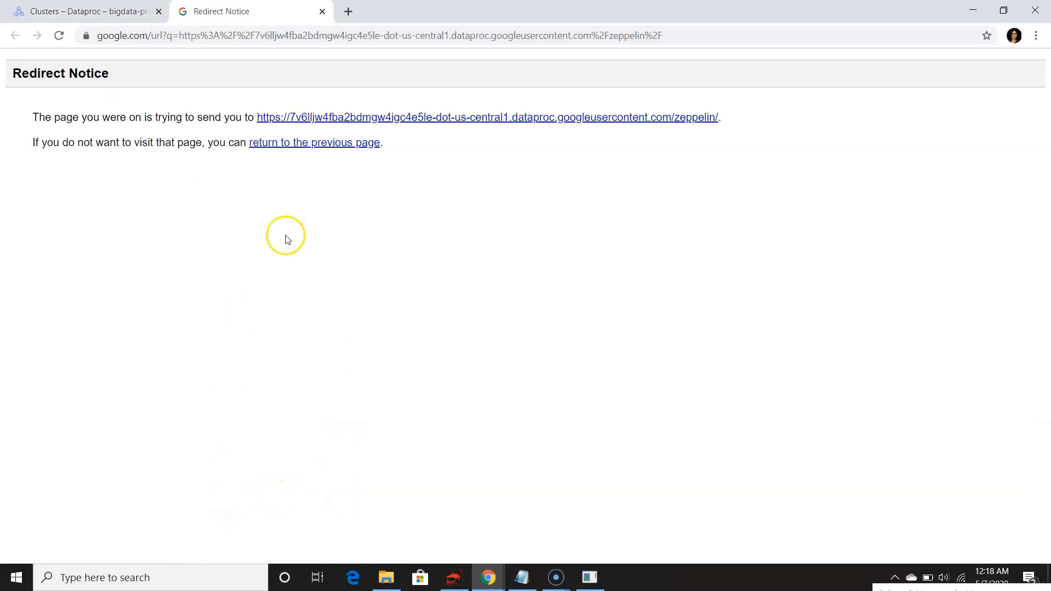
left_click(363, 117)
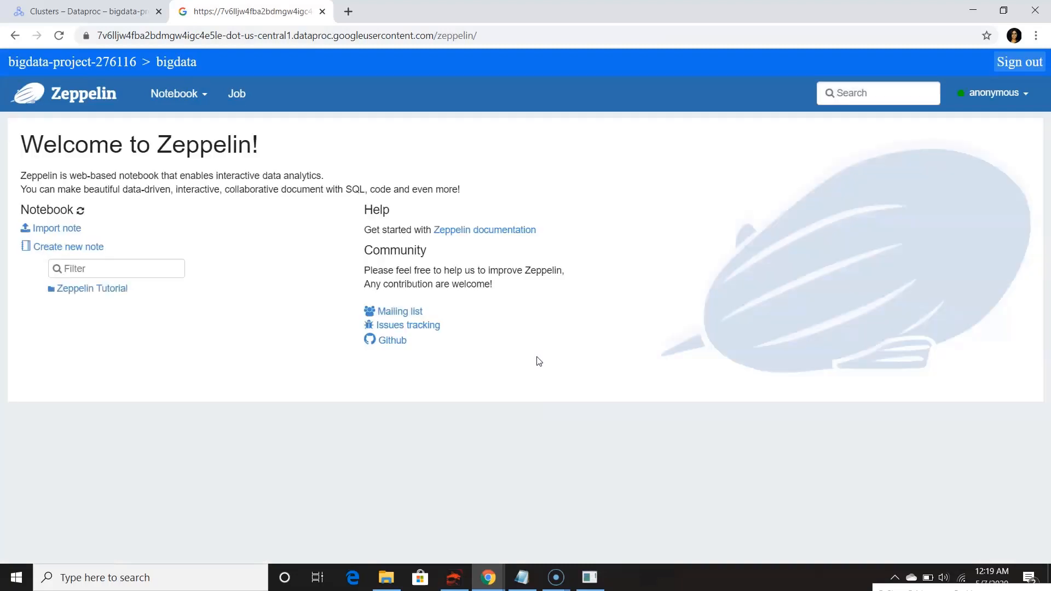
Return to the cluster details and open an SSH session to the master VM instance bigdata-m
key("ctrl+shift+Tab")
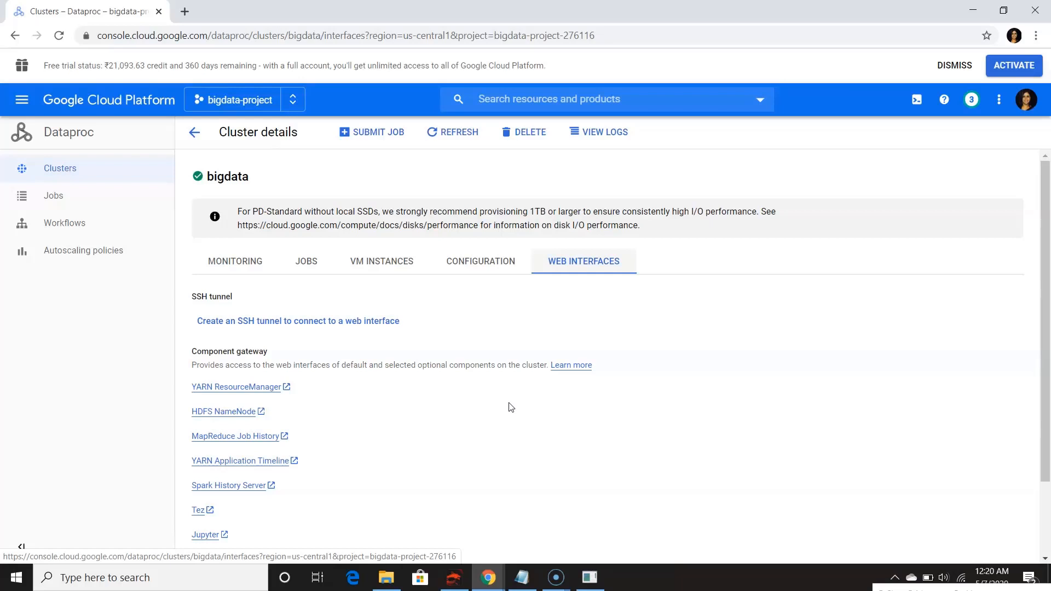
left_click(459, 325)
left_click(377, 262)
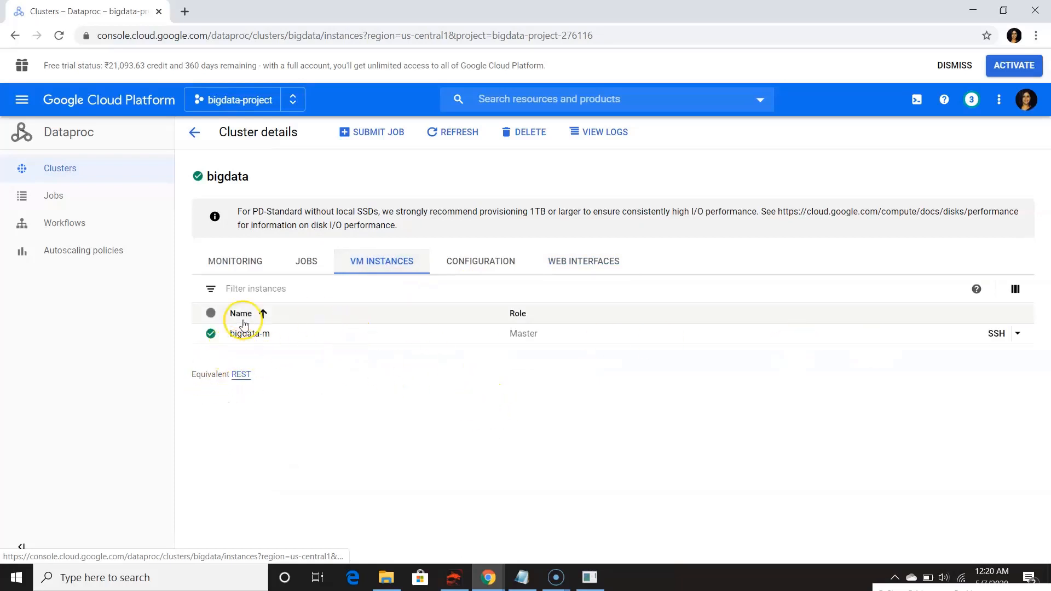
left_click(996, 335)
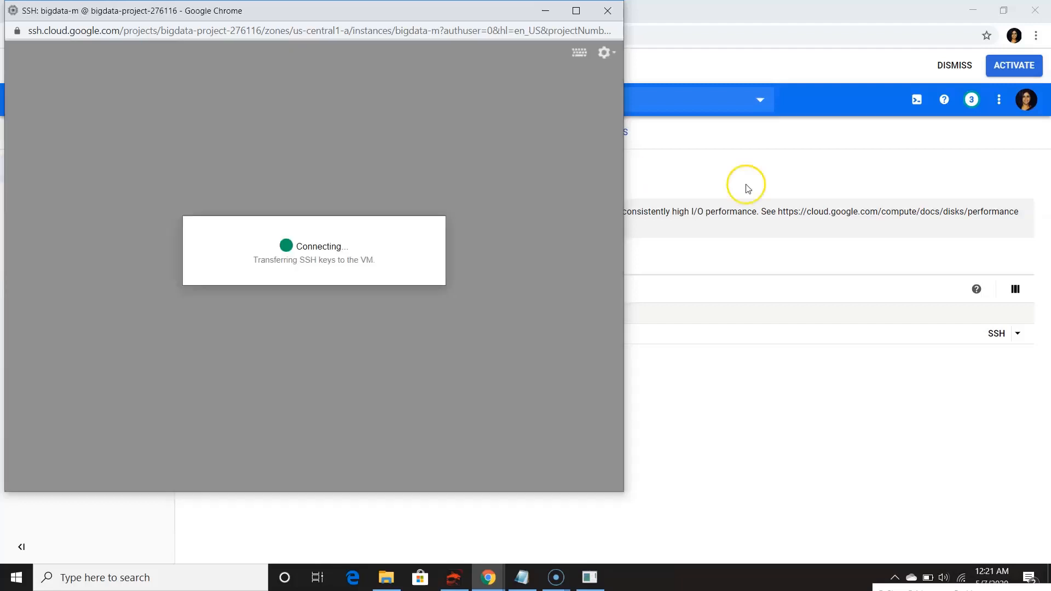
left_click(510, 327)
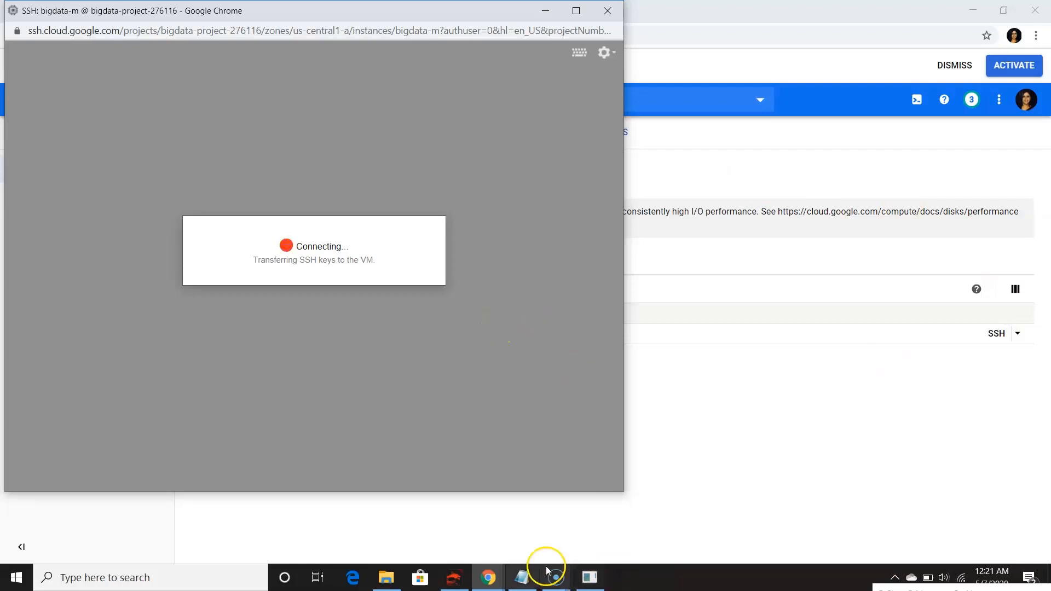
left_click(488, 577)
left_click(534, 516)
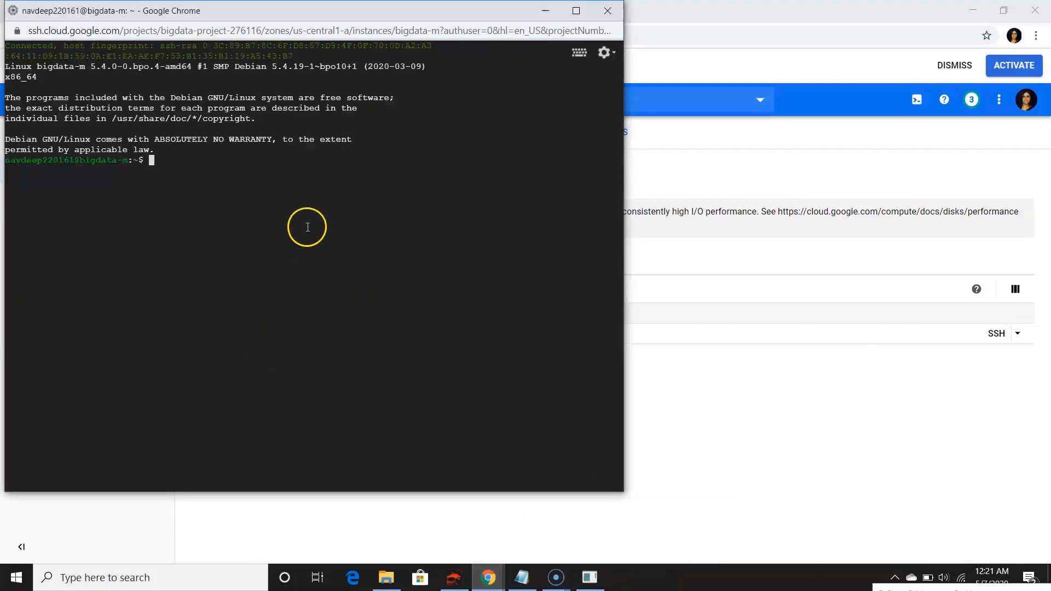
Start the Spark shell on the master node with the command spark-shell
type("spark-sh")
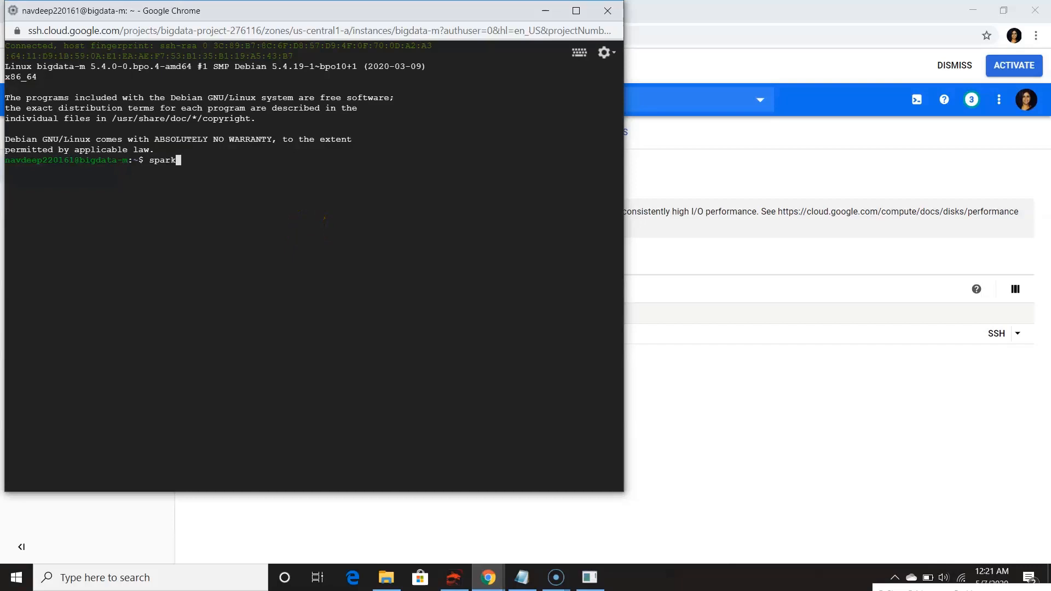
type("ell")
key("Return")
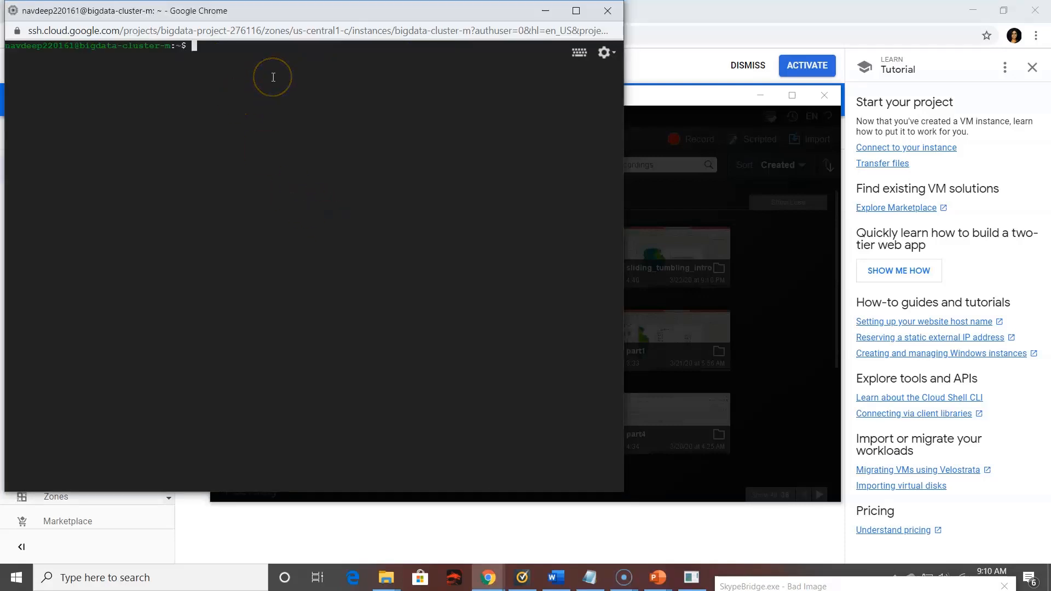
List the contents of the HDFS user directory with hdfs dfs -ls /user
type("hdfs dfs -ls /user")
key("Return")
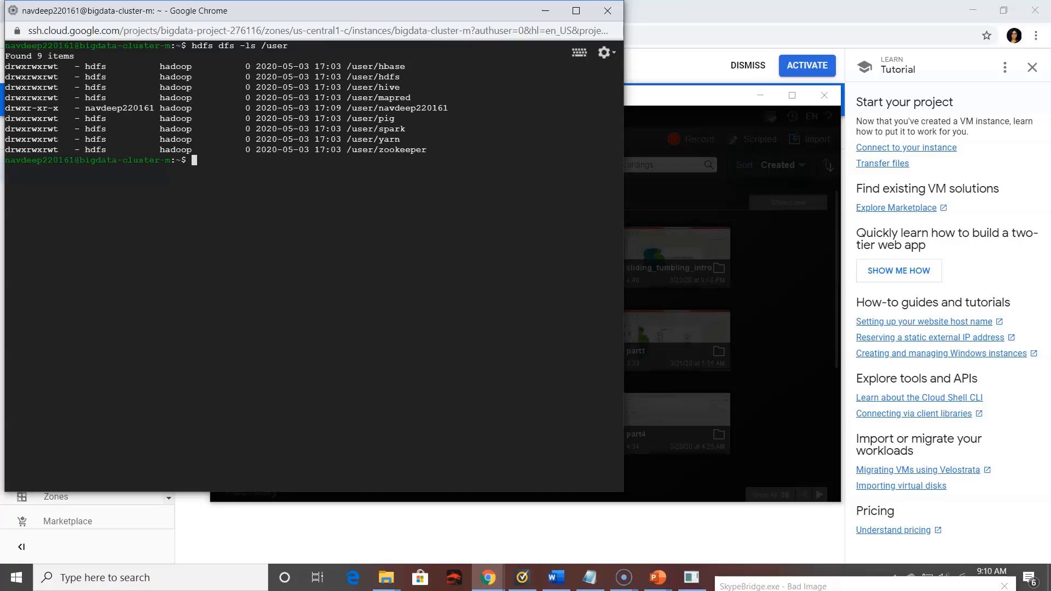
left_click(423, 165)
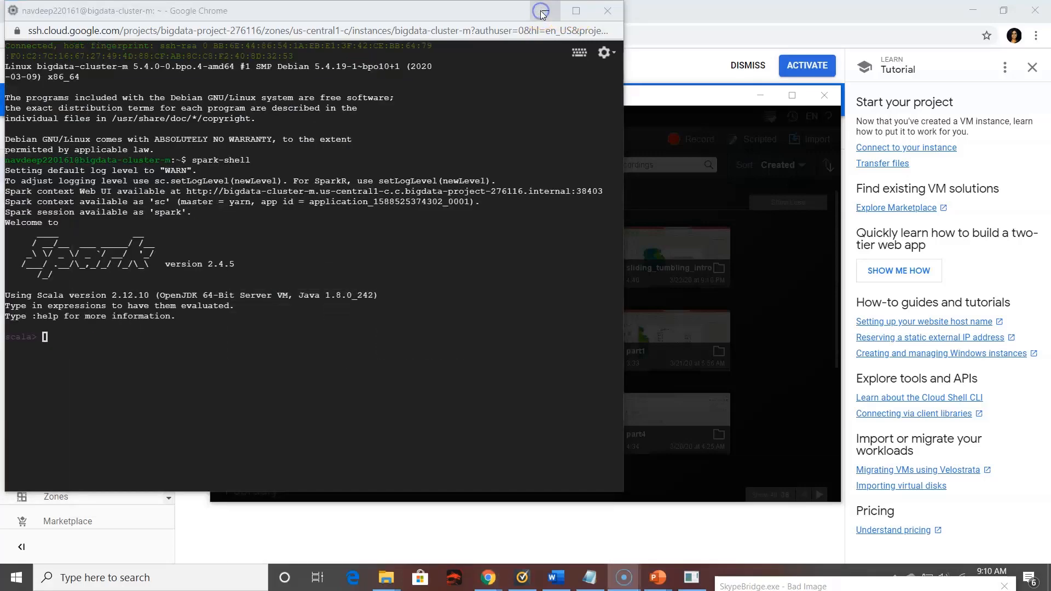
Leave the SSH terminal, dismiss the recorder notice and open the Cloud Storage browser for bigdata-project
left_click(542, 11)
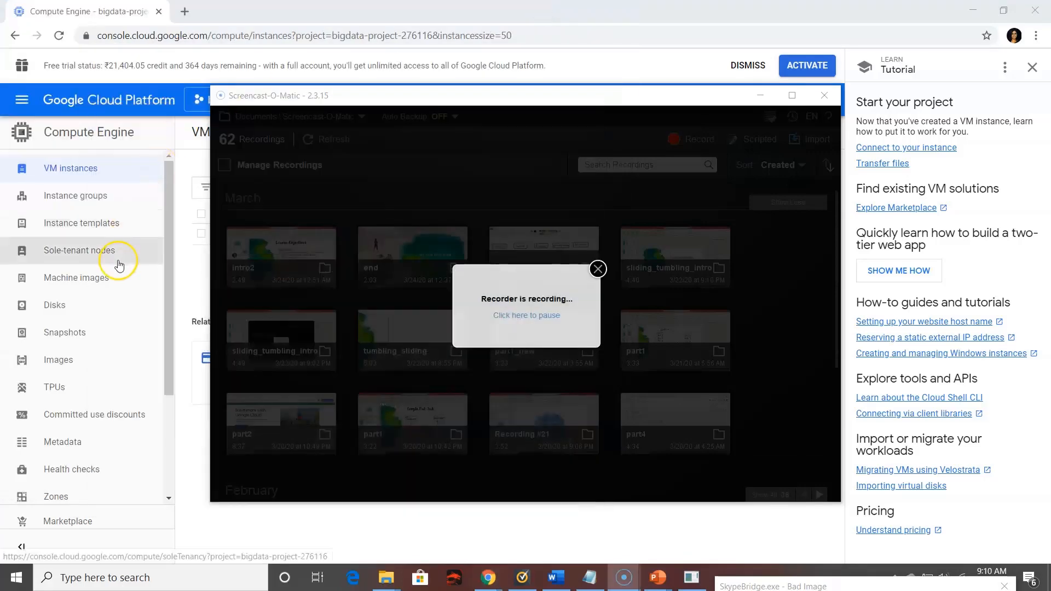
scroll(117, 263, "down", 3)
scroll(118, 264, "down", 1)
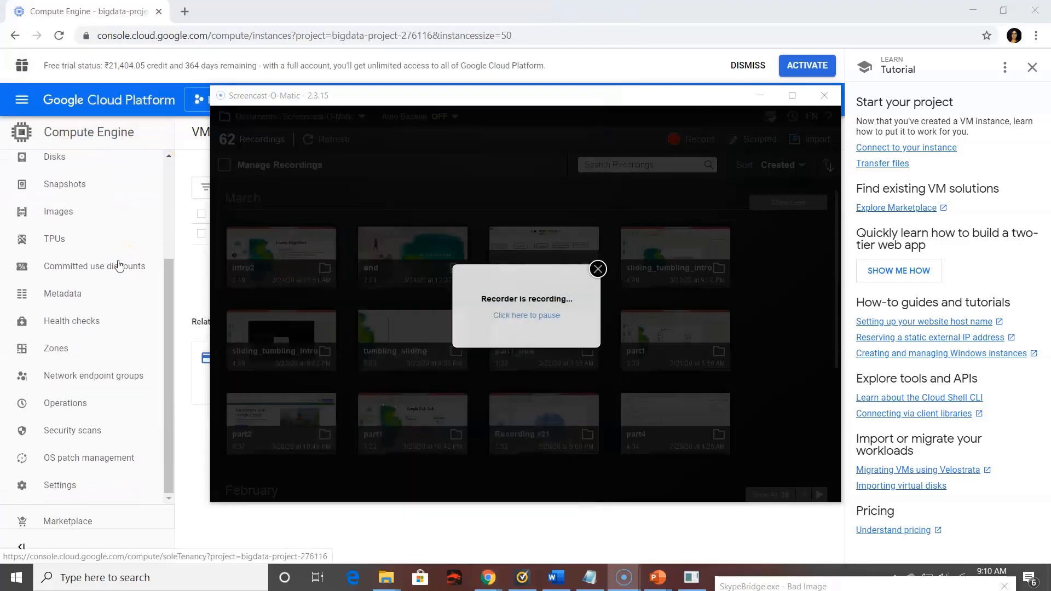
left_click(597, 269)
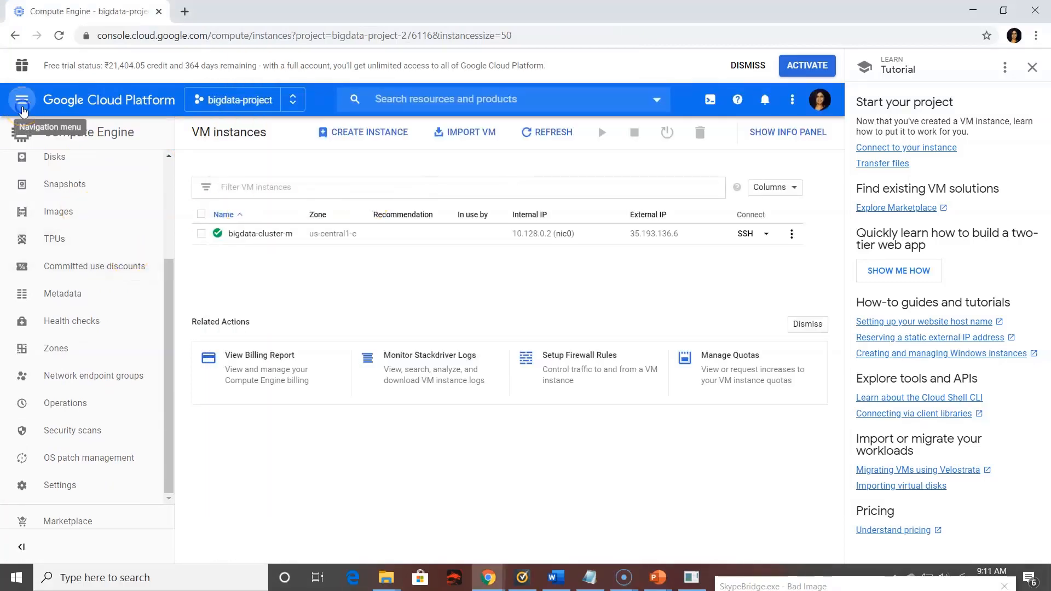
left_click(21, 107)
scroll(100, 298, "down", 2)
scroll(100, 299, "down", 8)
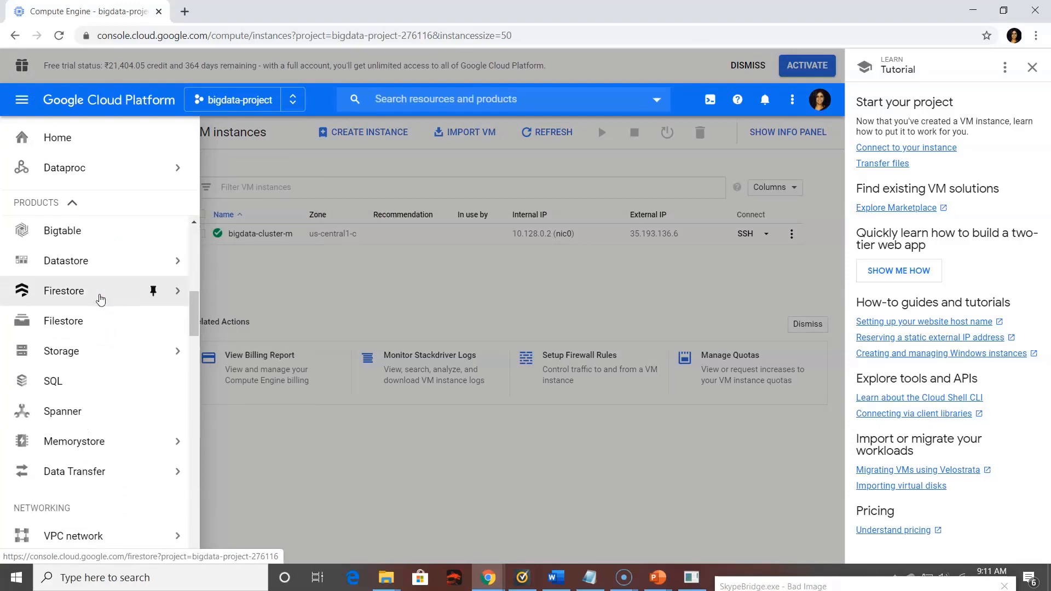
left_click(99, 364)
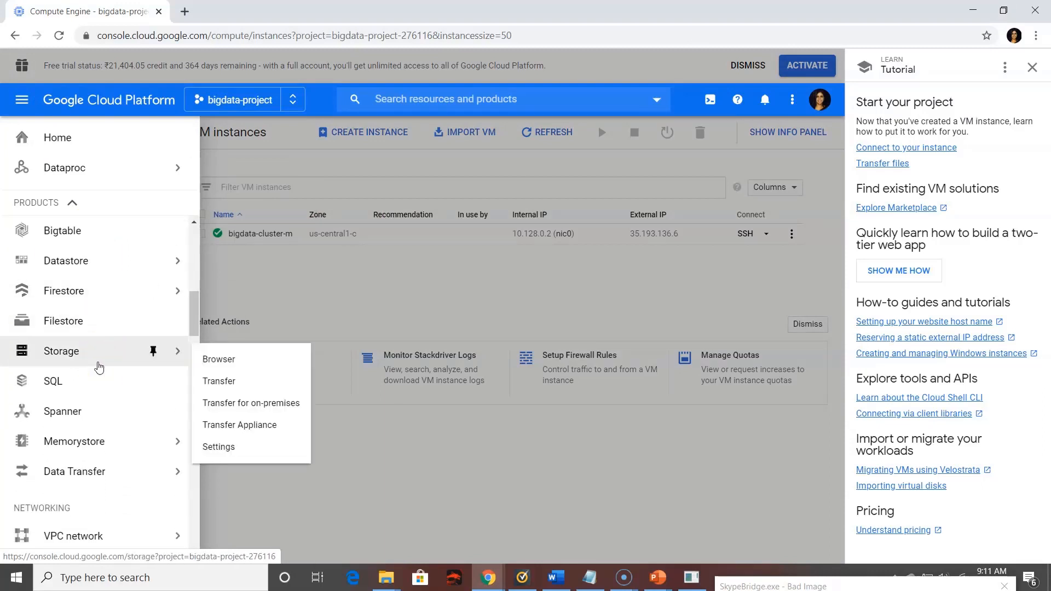
left_click(49, 363)
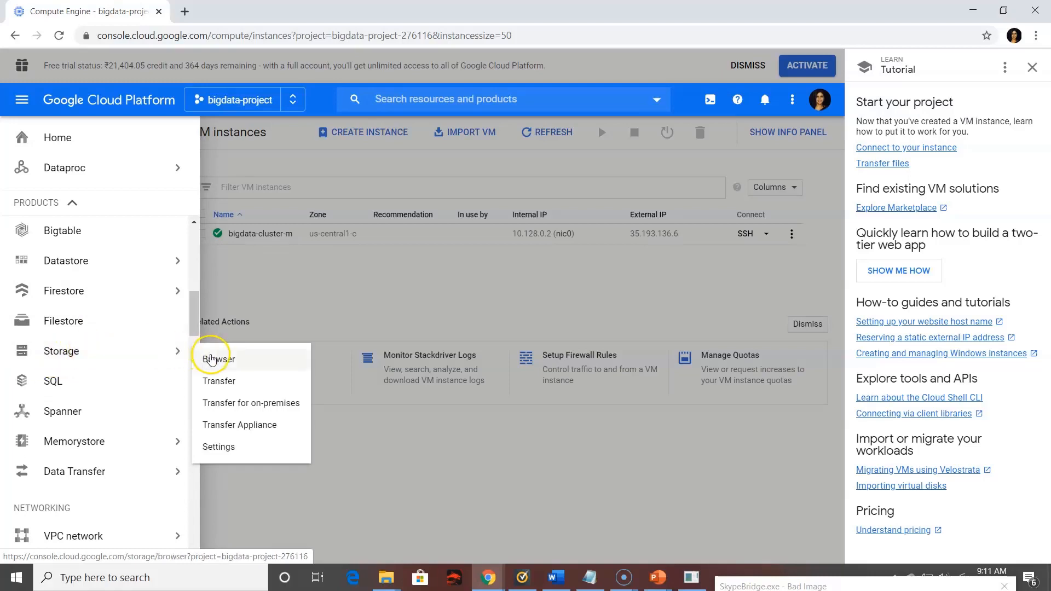
left_click(262, 361)
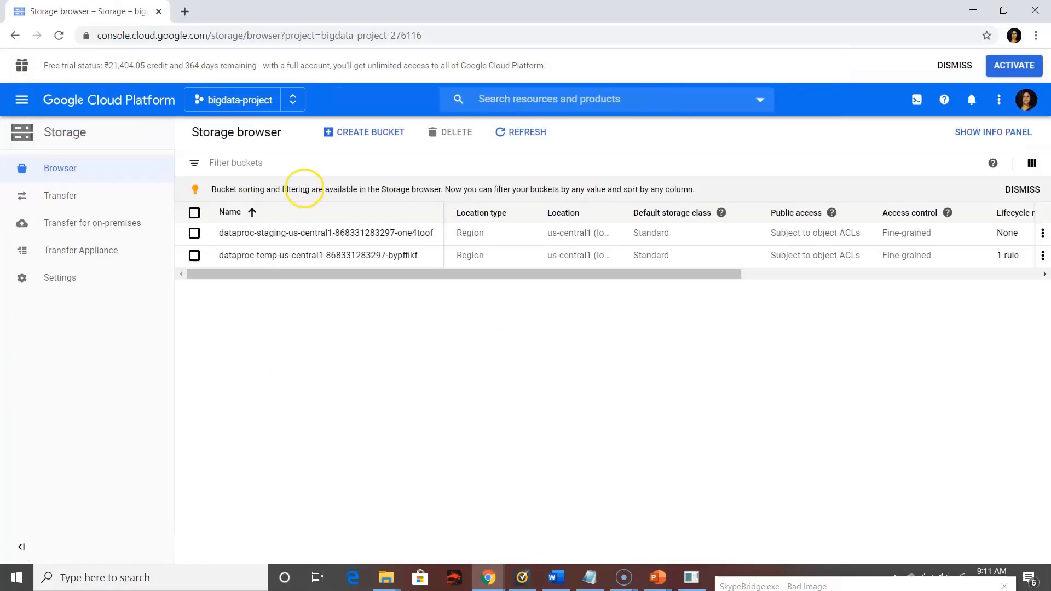
Create a storage bucket named spark-dataframe, keeping the multi-region location in the United States and the remaining default settings
left_click(374, 136)
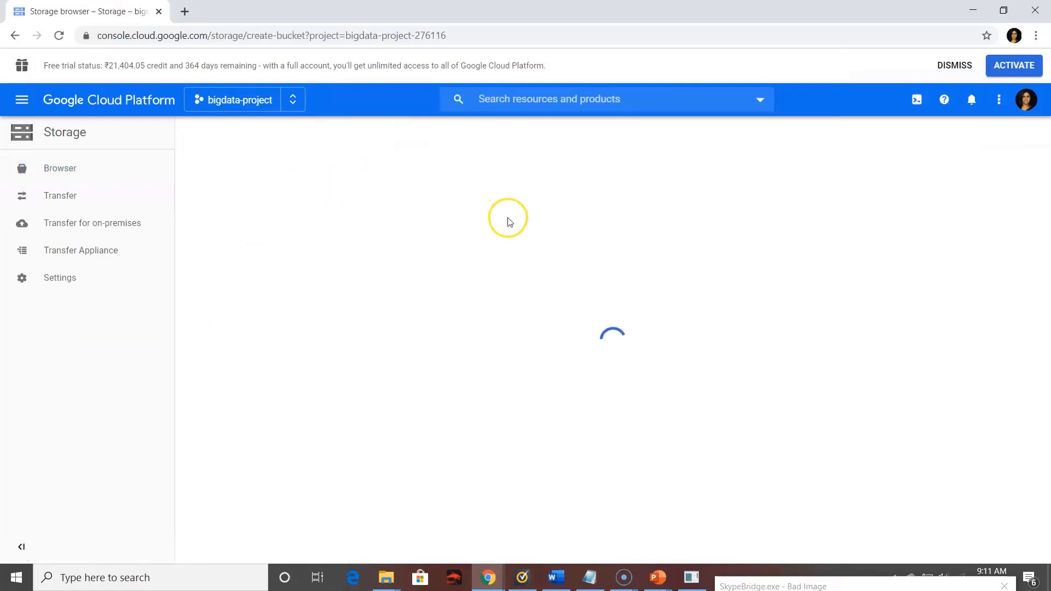
left_click(449, 232)
type("spa")
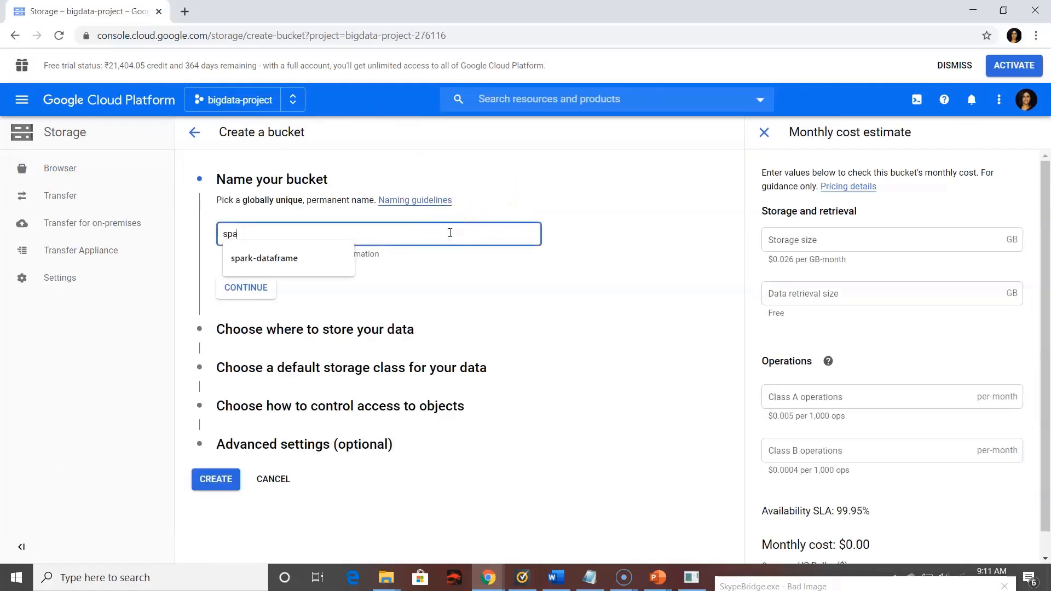
type("rk-dataframe")
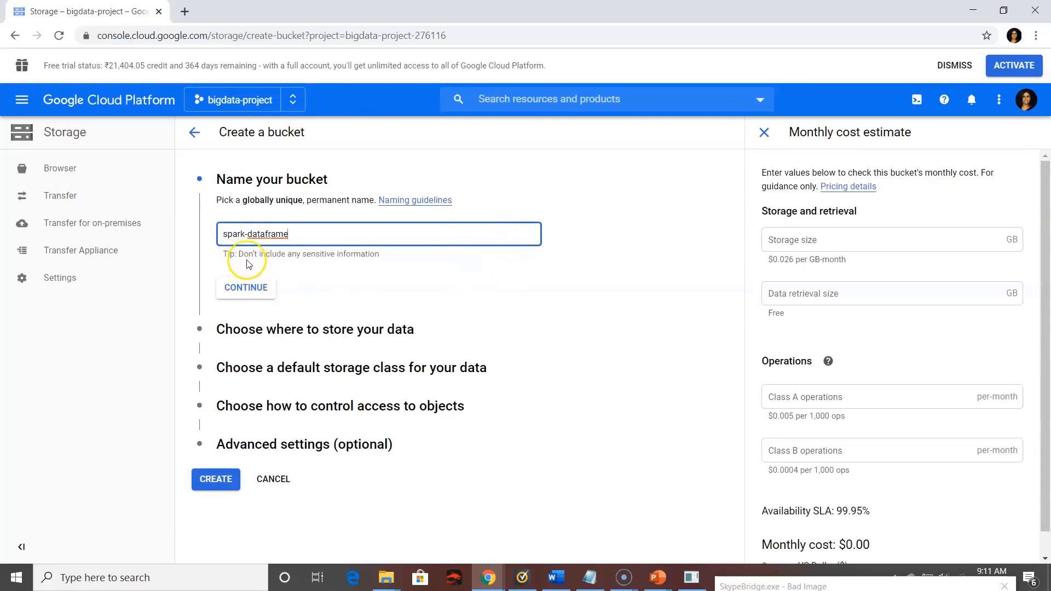
left_click(252, 297)
scroll(326, 333, "down", 1)
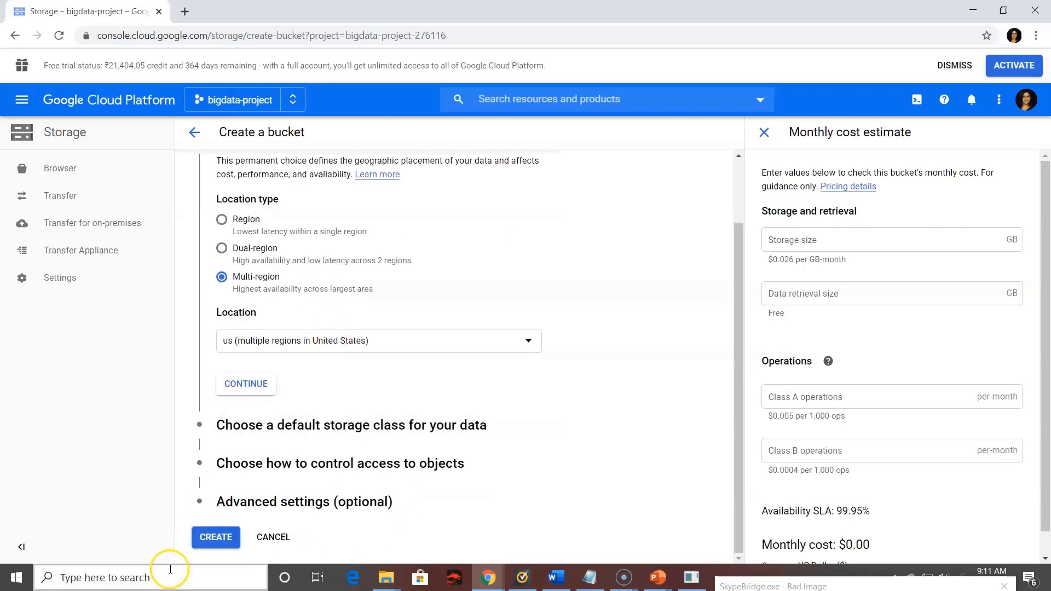
left_click(219, 542)
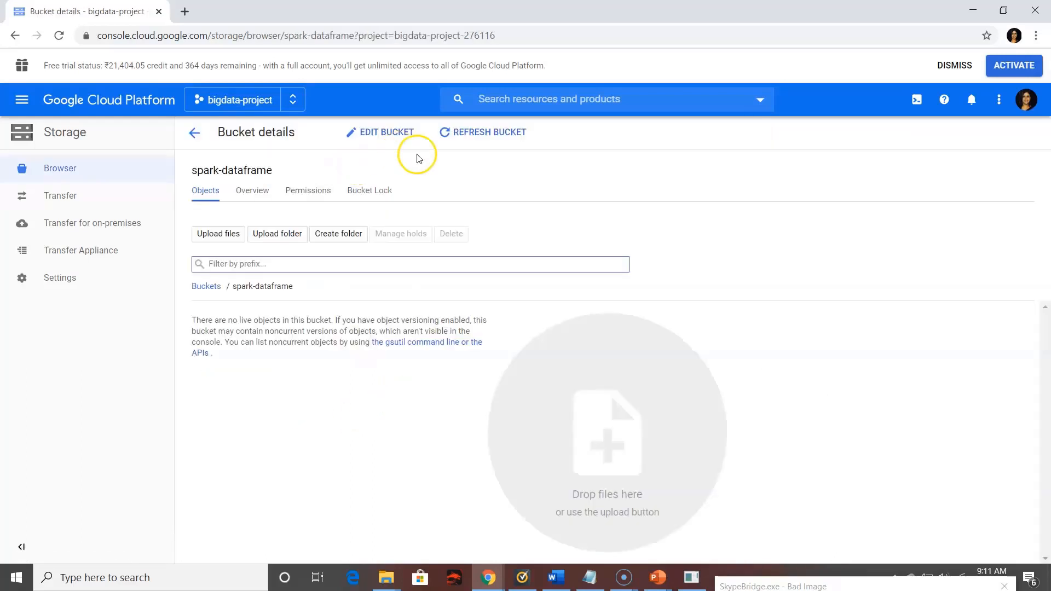
Upload all eight files from the Desktop folder dataframe-dataset, base_stations.tsv through ratings, to the spark-dataframe bucket
left_click(227, 241)
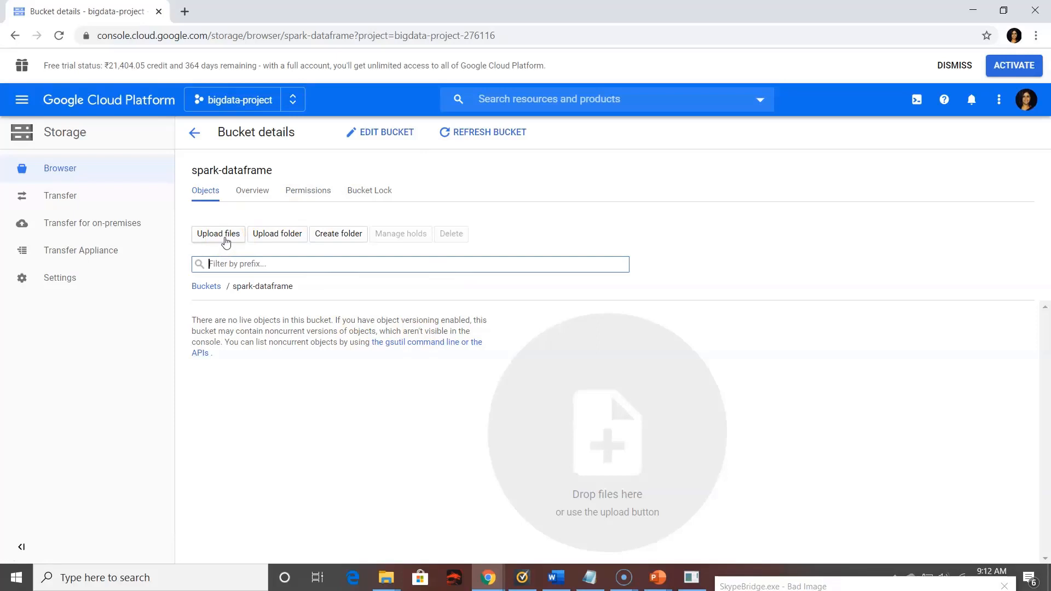
left_click(284, 244)
left_click(232, 236)
left_click_drag(222, 229, 201, 96)
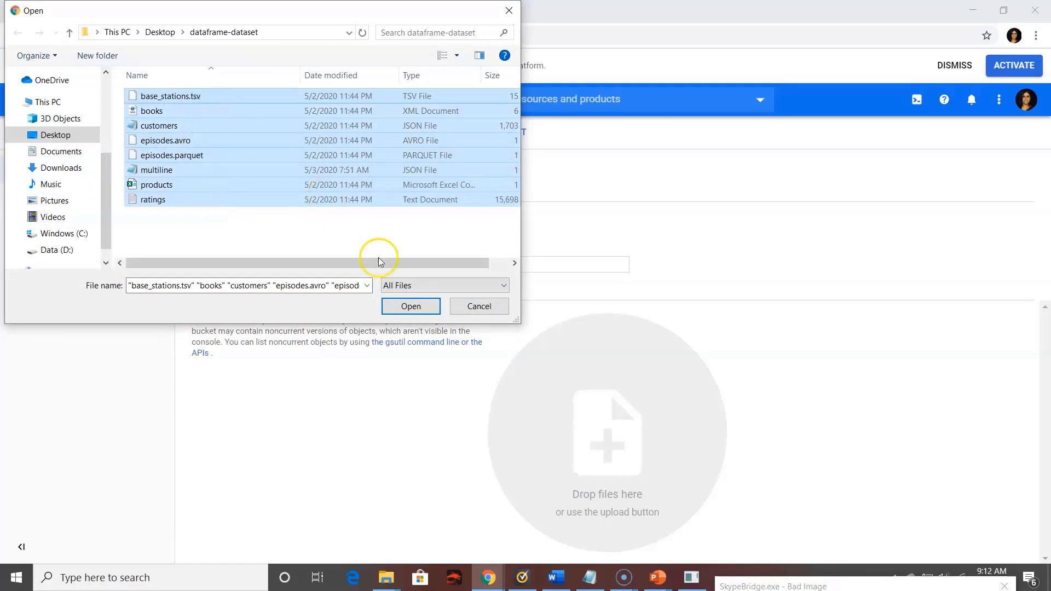
left_click(412, 306)
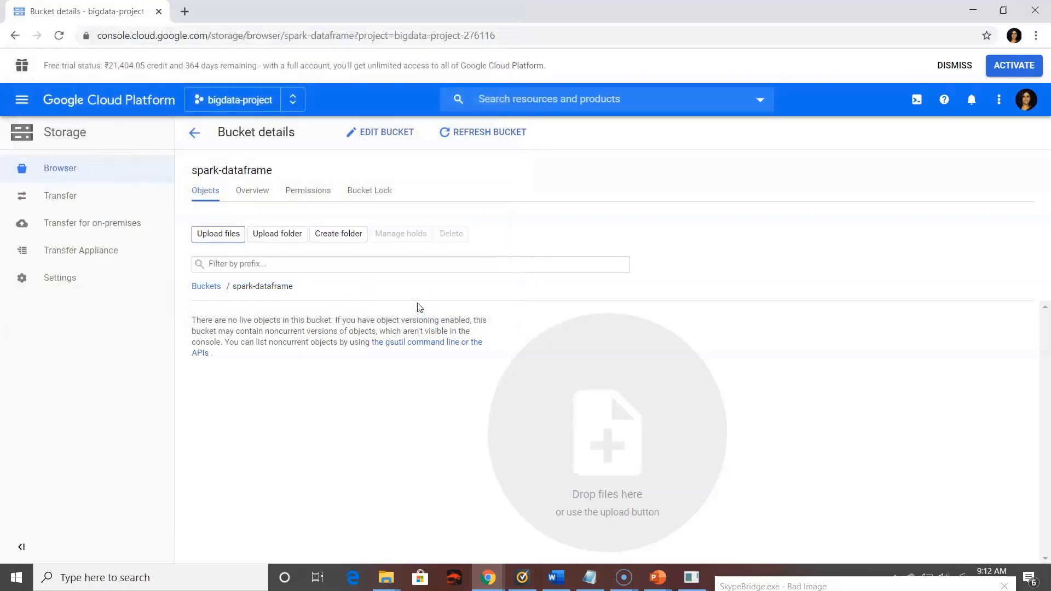
left_click(575, 227)
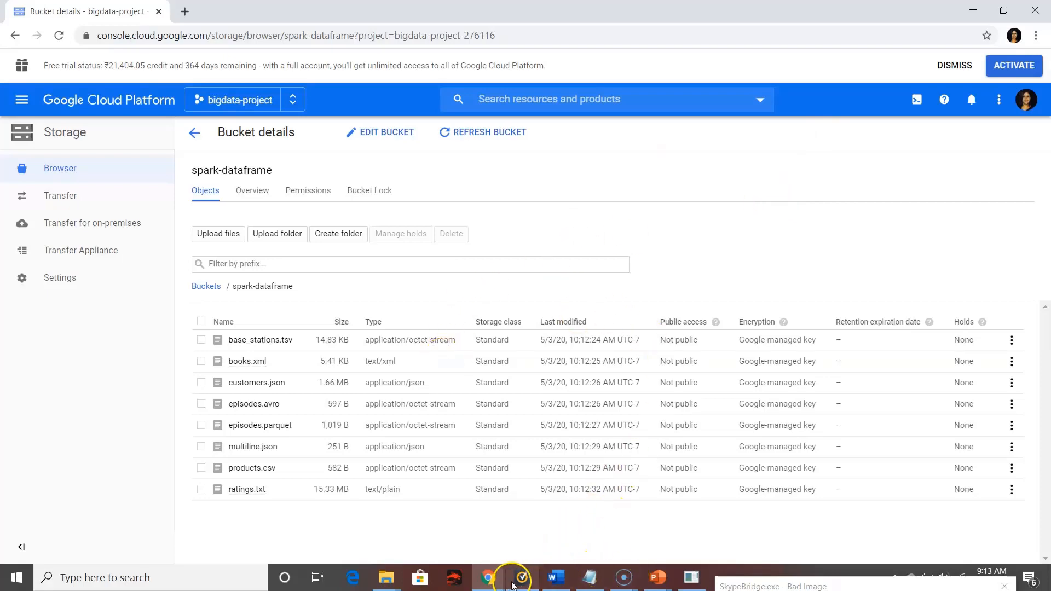
Return to the SSH terminal that shows the HDFS directory listing, not the one running the Spark shell
mouse_move(488, 577)
left_click(507, 514)
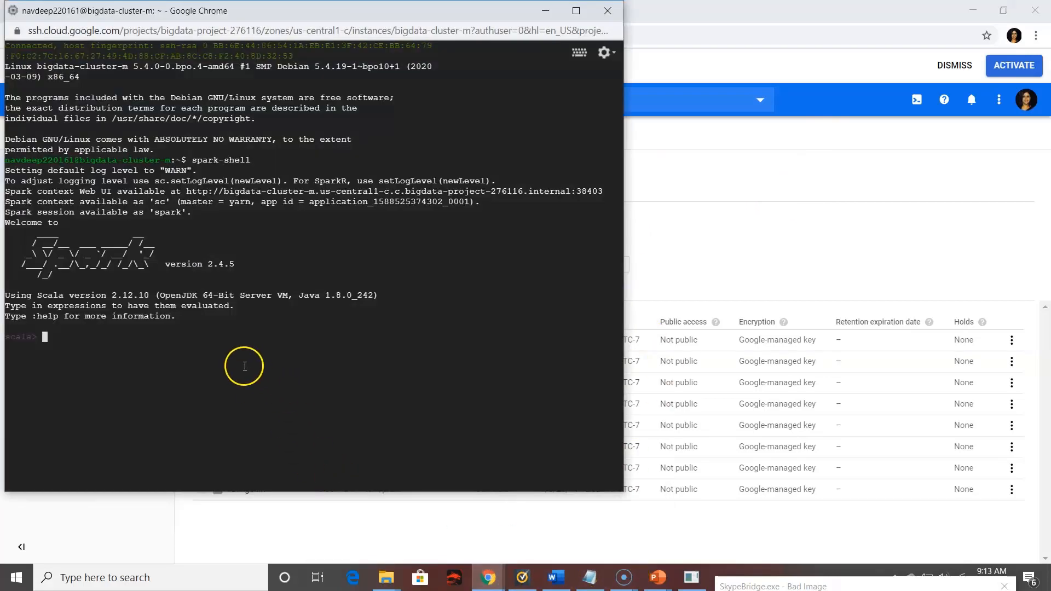
left_click(489, 577)
left_click(614, 524)
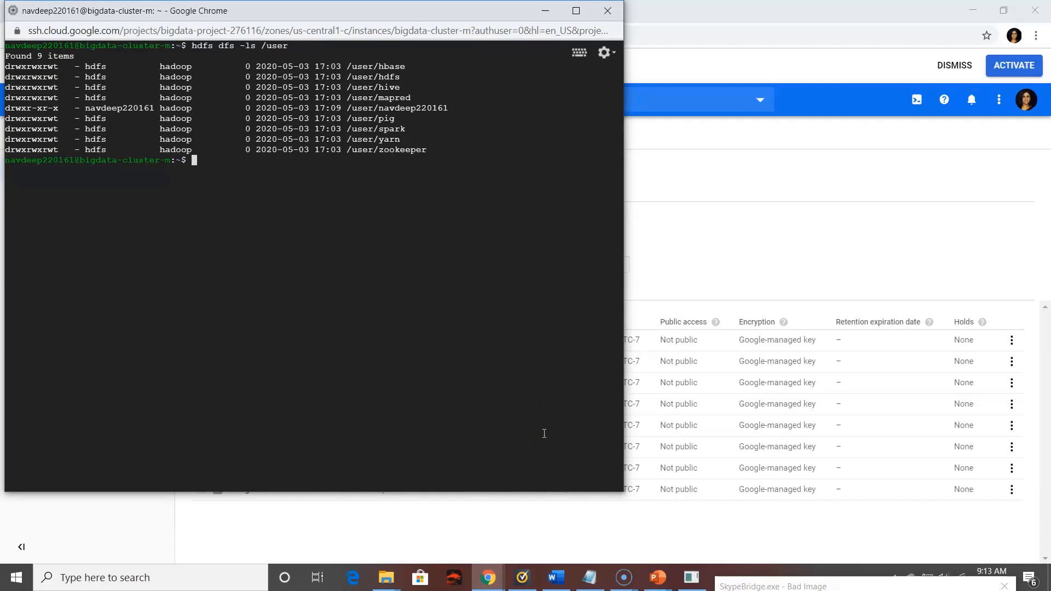
Copy the full block of gcsfuse repository and installation commands from Notepad and run it in the SSH terminal
left_click(591, 576)
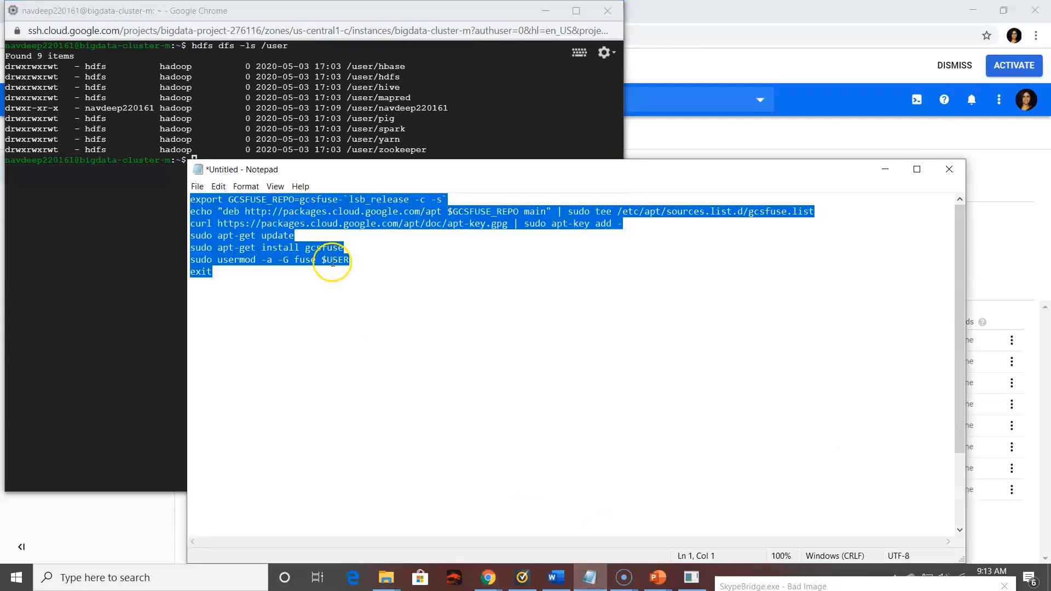
left_click(275, 283)
left_click_drag(234, 274, 184, 202)
left_click(219, 272)
left_click_drag(214, 272, 180, 200)
key("ctrl+c")
left_click(105, 176)
key("ctrl+v")
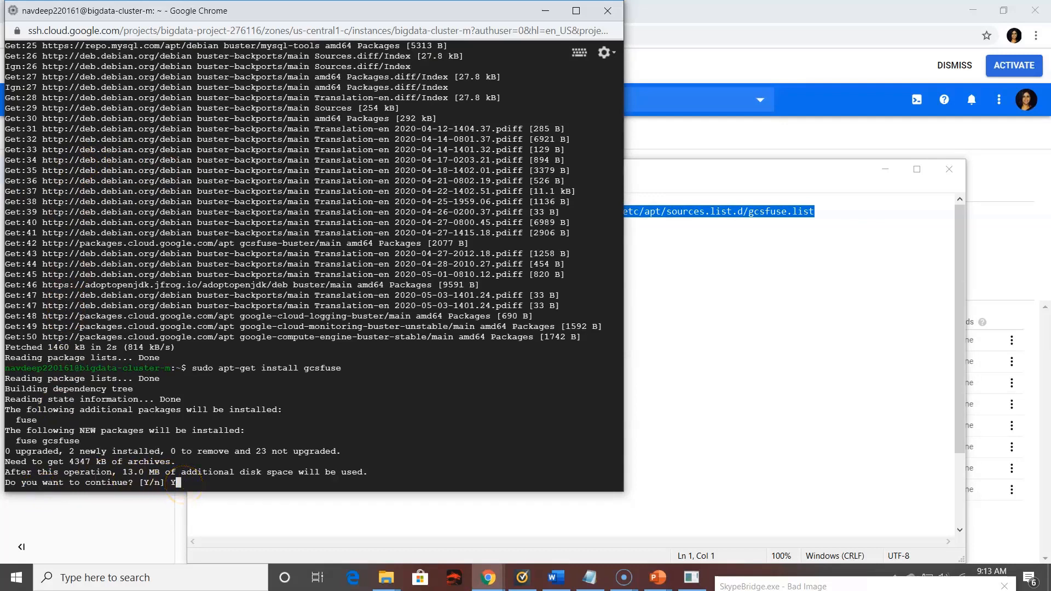
key("Return")
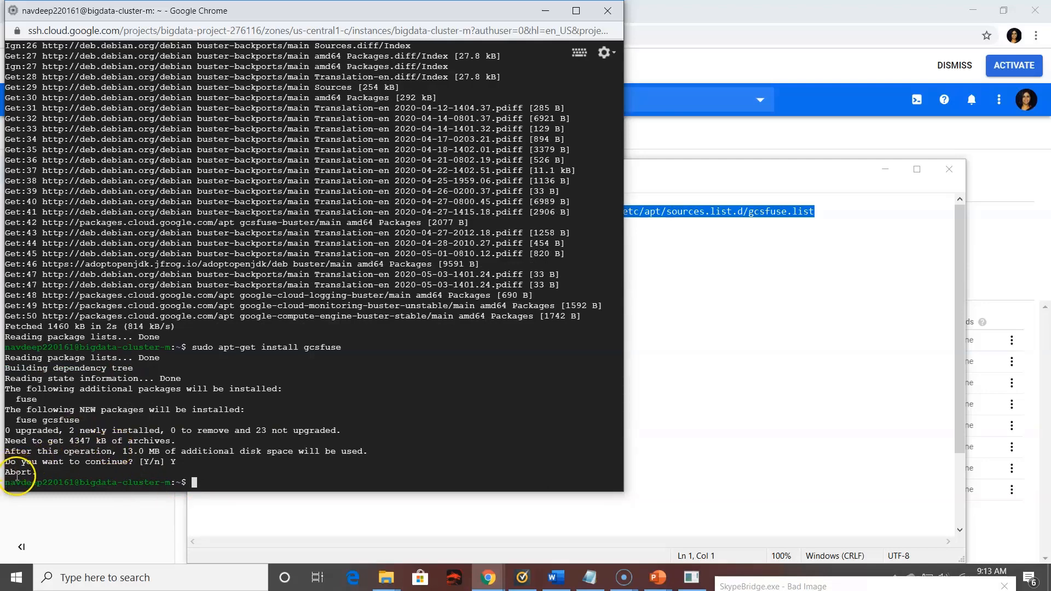
Rerun sudo apt-get install gcsfuse and answer Y to continue the installation
left_click_drag(8, 469, 49, 472)
key("Up")
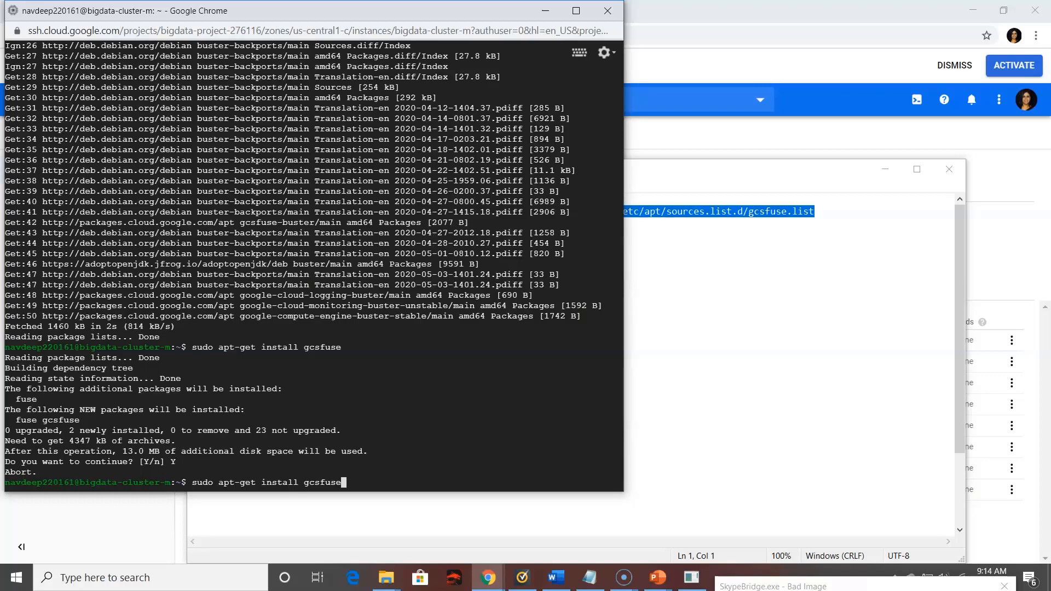
key("Return")
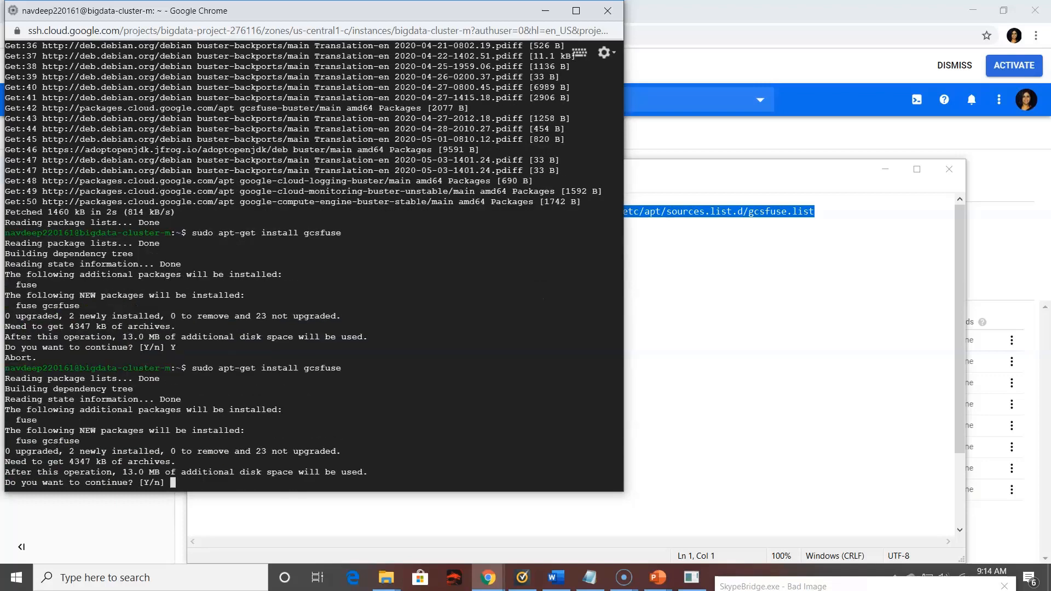
type("Y")
key("Return")
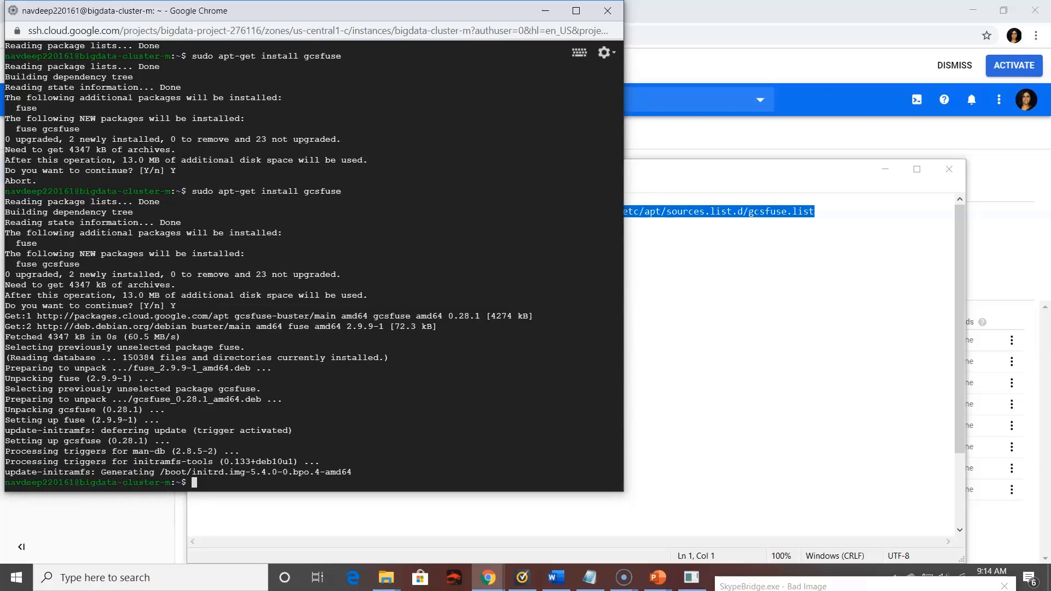
Clear the terminal and create a home subdirectory with mkdir ~/spark-dataset
type("clear")
key("Return")
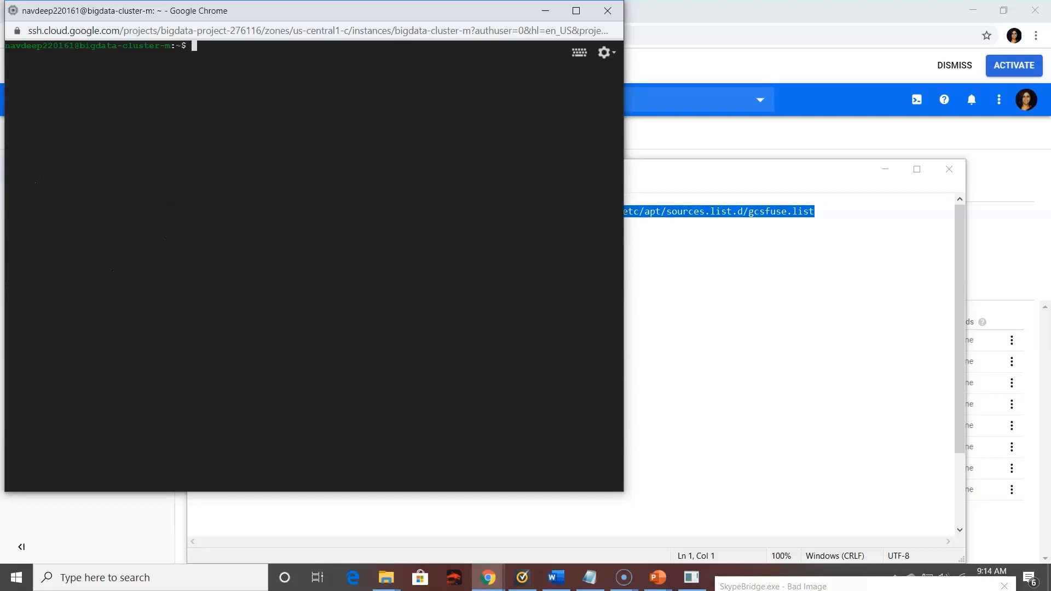
type("mkdir ~/")
type("spark-dataset")
key("Return")
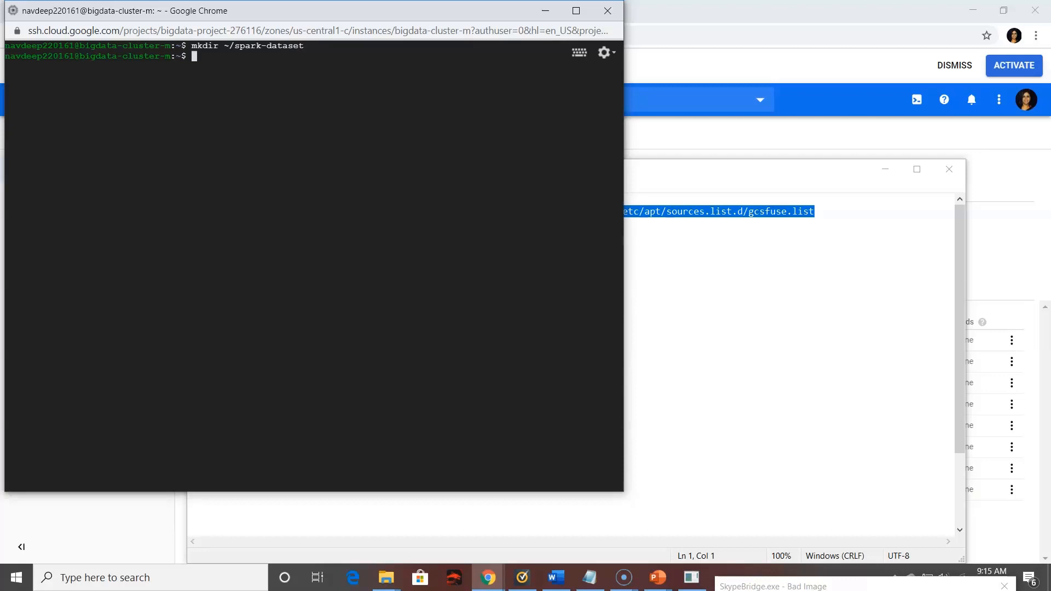
Mount the bucket on the new directory with gcsfuse spark-dataframe ~/spark-dataset, checking the bucket name in the Storage browser
type("gcsfuse spark-")
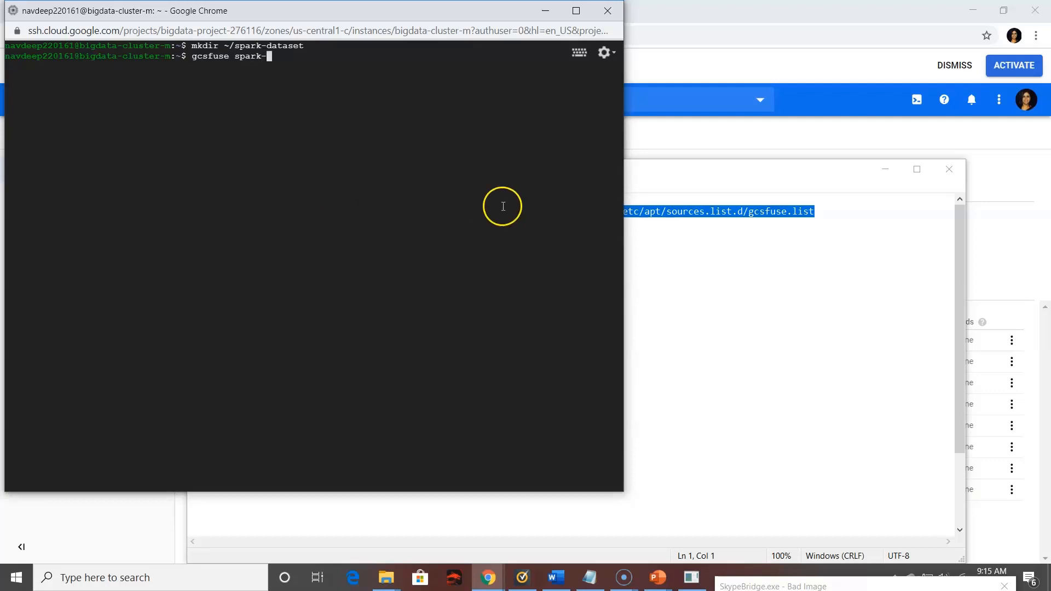
left_click(1046, 237)
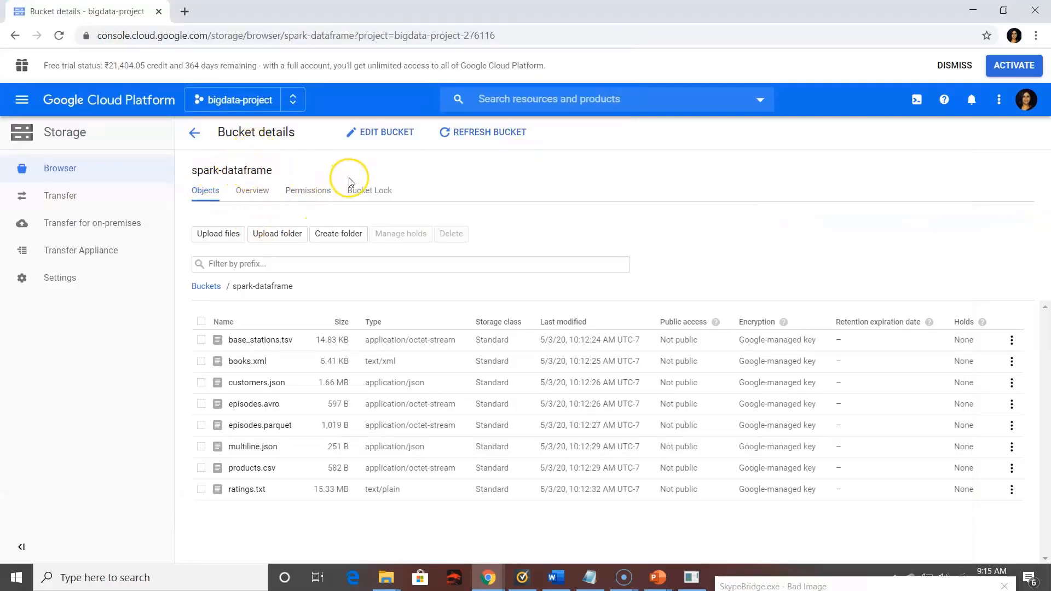
mouse_move(488, 577)
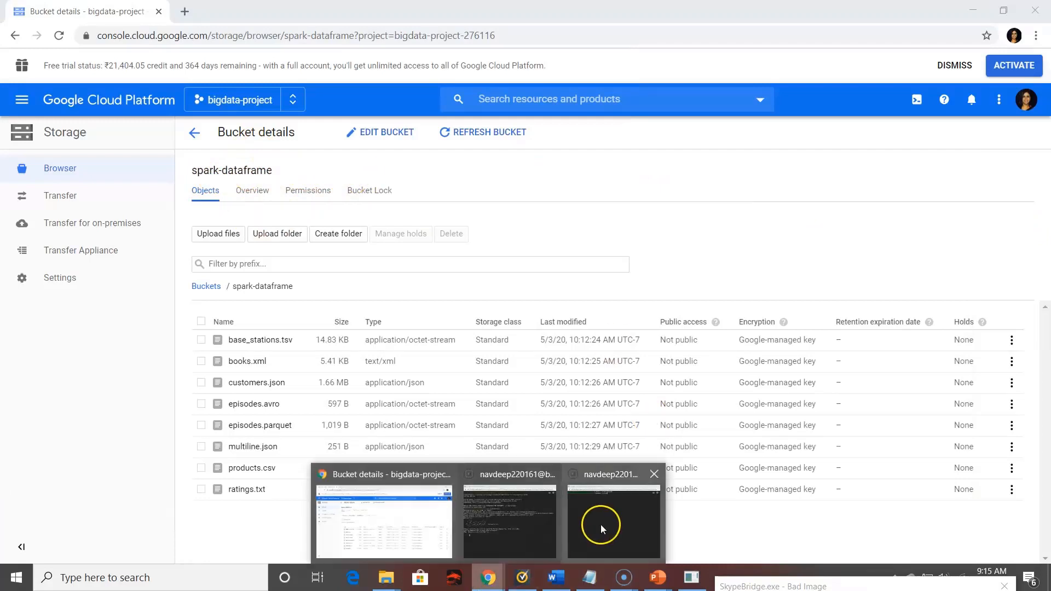
left_click(601, 526)
type("data")
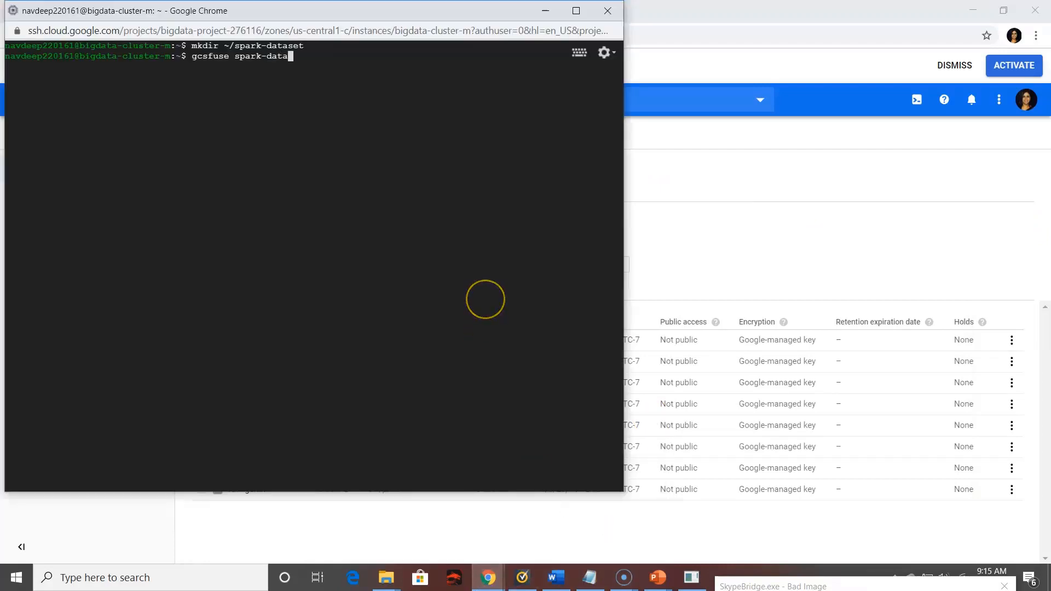
type("frame ~")
type("/spa")
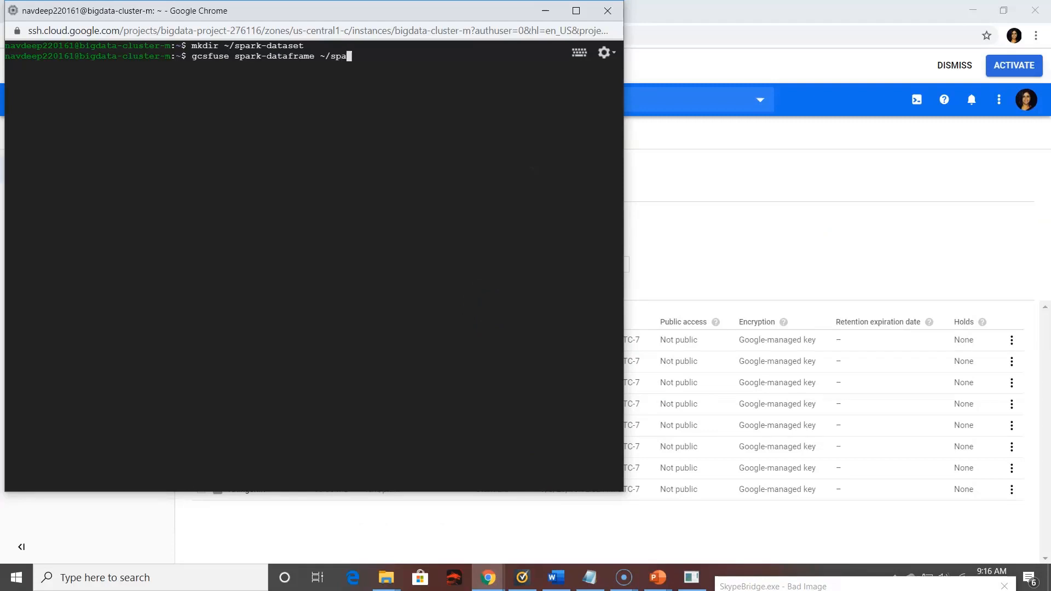
type("rk-dataset")
key("Return")
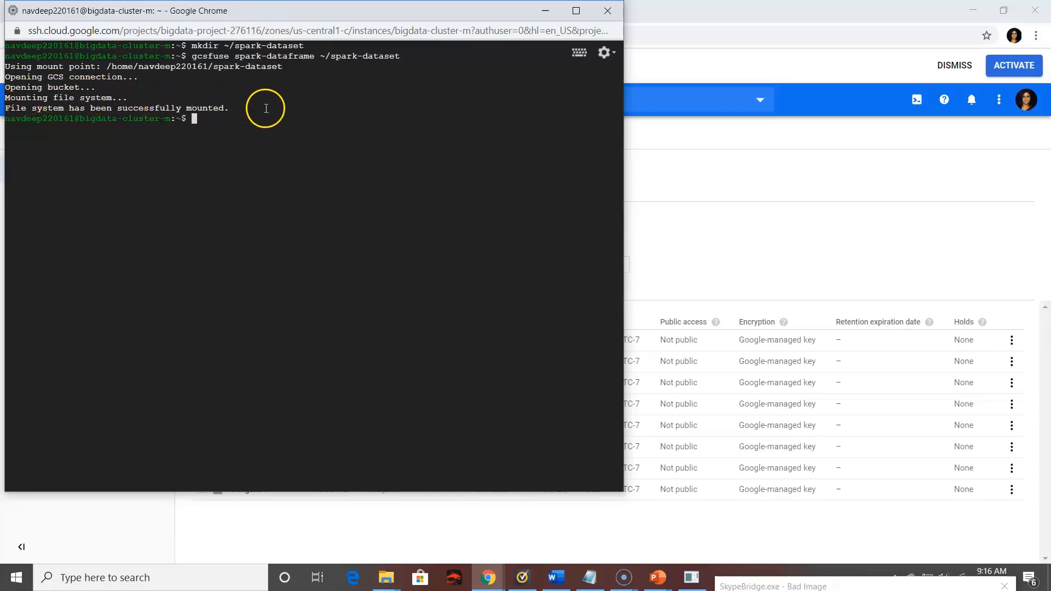
Change into the mounted directory, correcting the path to cd spark-dataset without the leading slash
type("cd /spark-dataset")
key("Return")
key("Up")
key("Left")
key("Left")
key("Left")
key("Left")
key("Left")
key("Left")
key("Left")
key("Left")
key("Left")
key("Left")
key("Left")
key("Left")
key("Left")
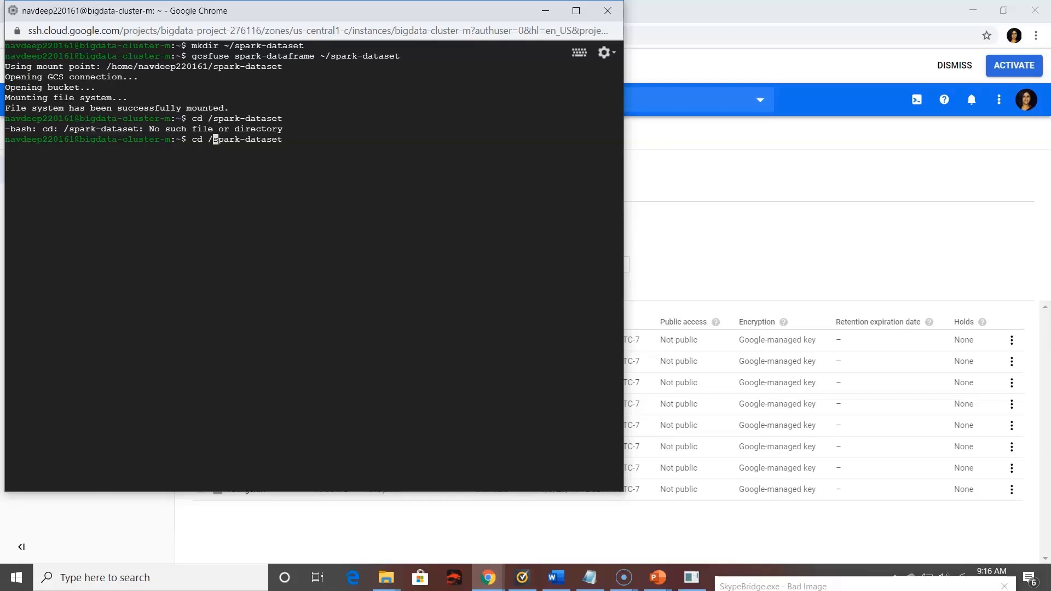
key("BackSpace")
key("Return")
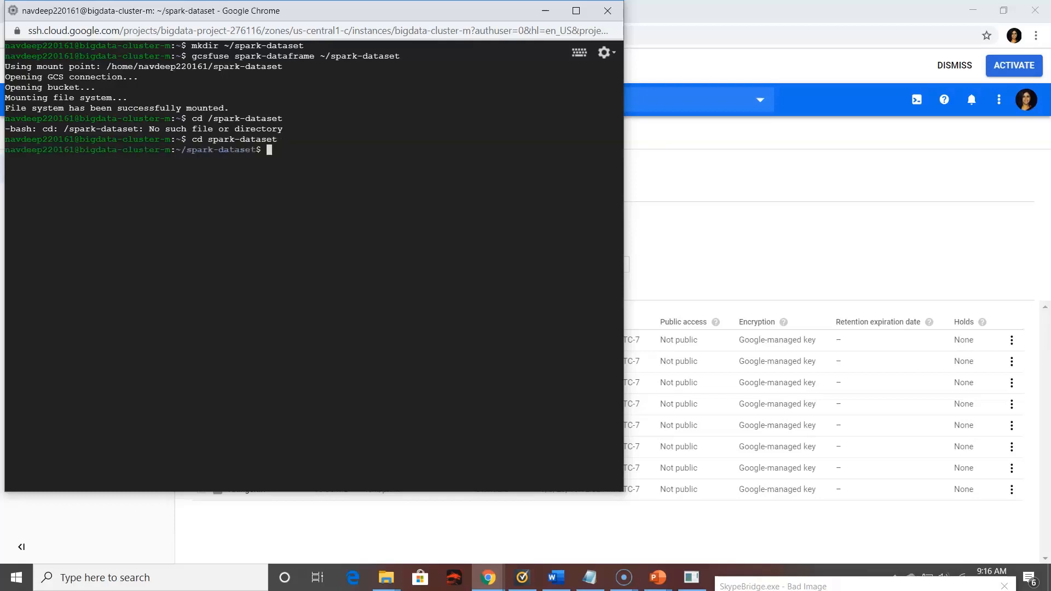
List the files in the mounted spark-dataset directory with ls and review the dataset names
type("ls")
key("Return")
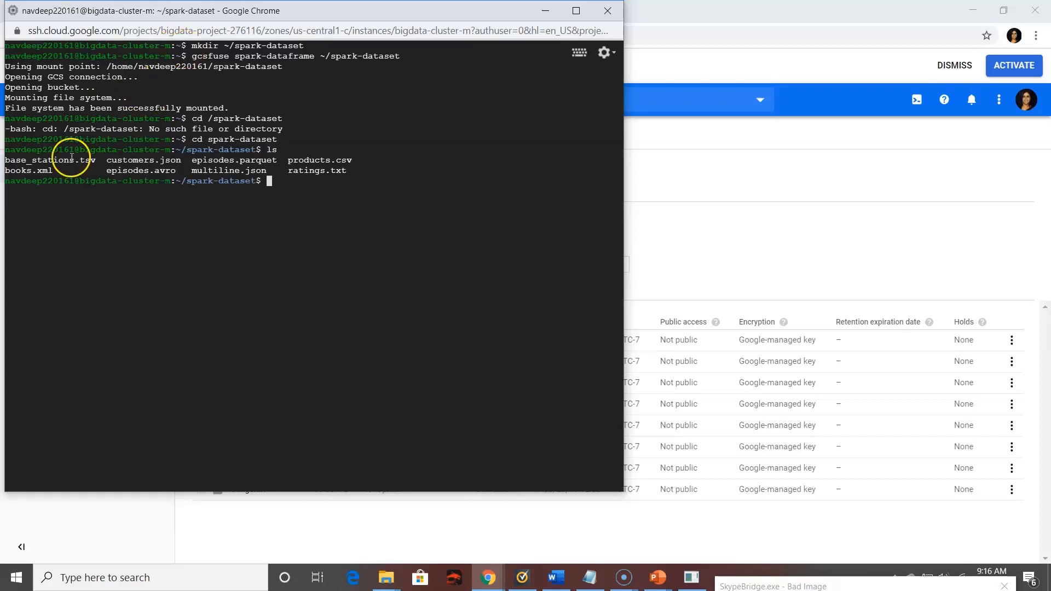
left_click_drag(359, 173, 103, 175)
left_click_drag(80, 170, 16, 161)
left_click(198, 158)
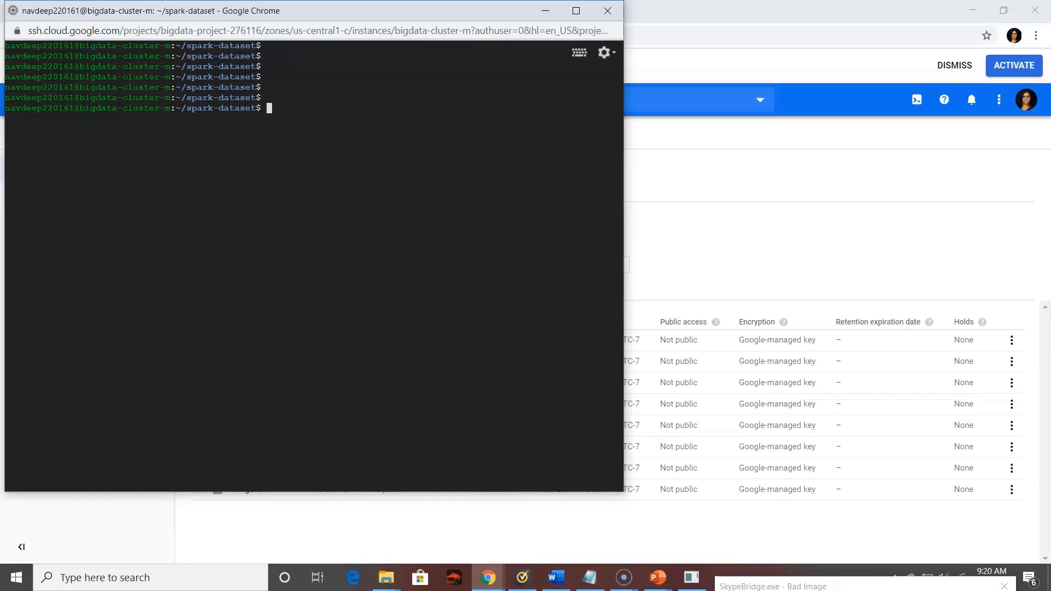
Create an HDFS directory named spark-tutorial with hdfs dfs -mkdir spark-tutorial
type("hdfs dfs -mkdir spark-")
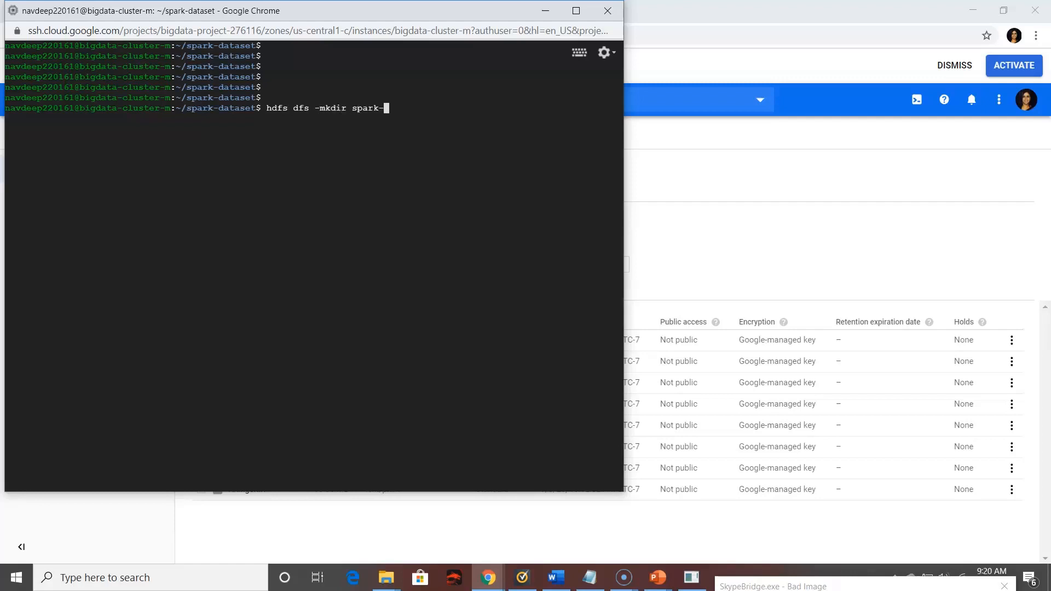
type("tutorial")
key("Return")
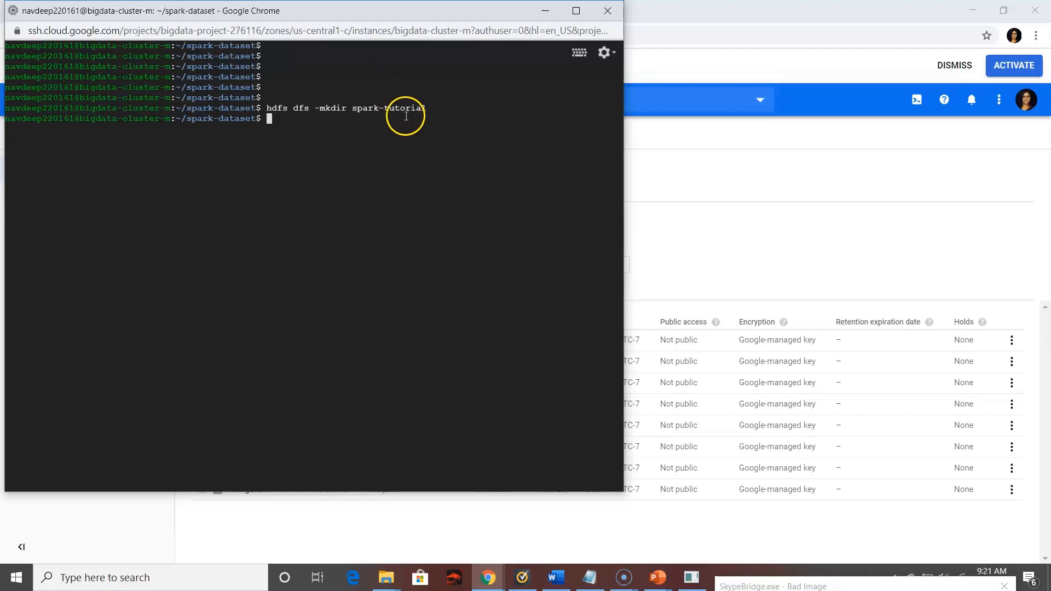
Try to copy the mounted files into the HDFS directory by running hdfs dfs ~/spark-dataset/* spark-tutorial
type("hdfs dfs ")
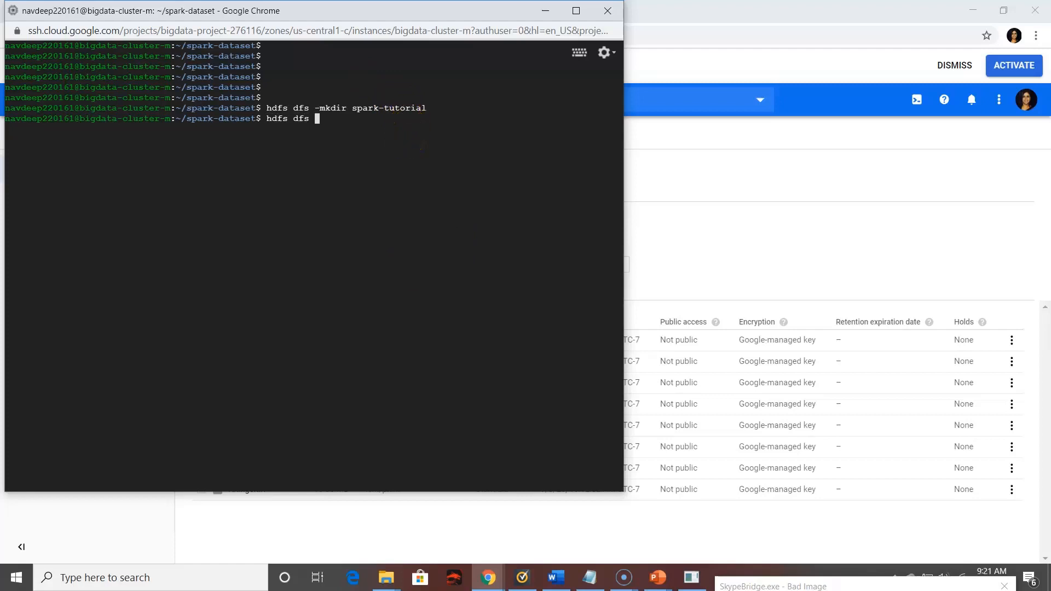
type("-dataset/*/spark-dataset/* spark")
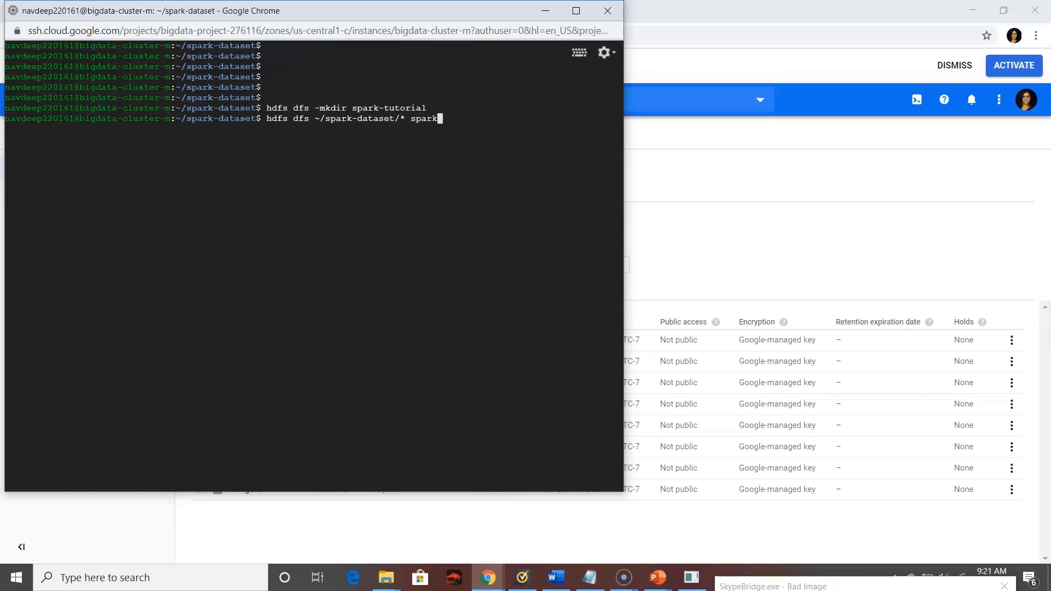
type("-tutorial")
key("Return")
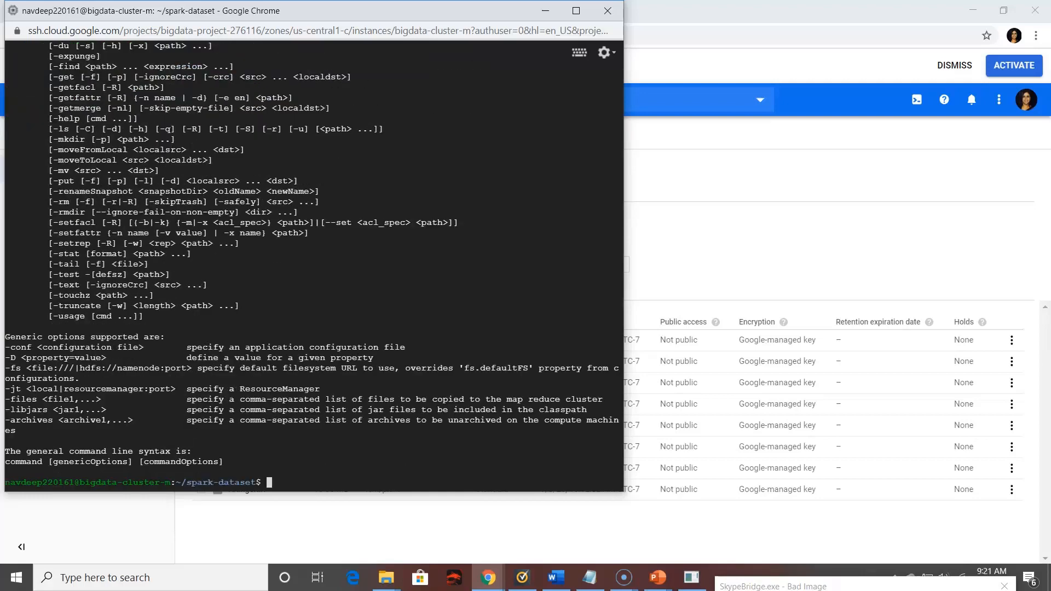
Clear the terminal and rerun the copy command with the missing option added, as hdfs dfs -put ~/spark-dataset/* spark-tutorial
type("Clear")
key("Return")
key("ctrl+l")
key("Up")
key("Up")
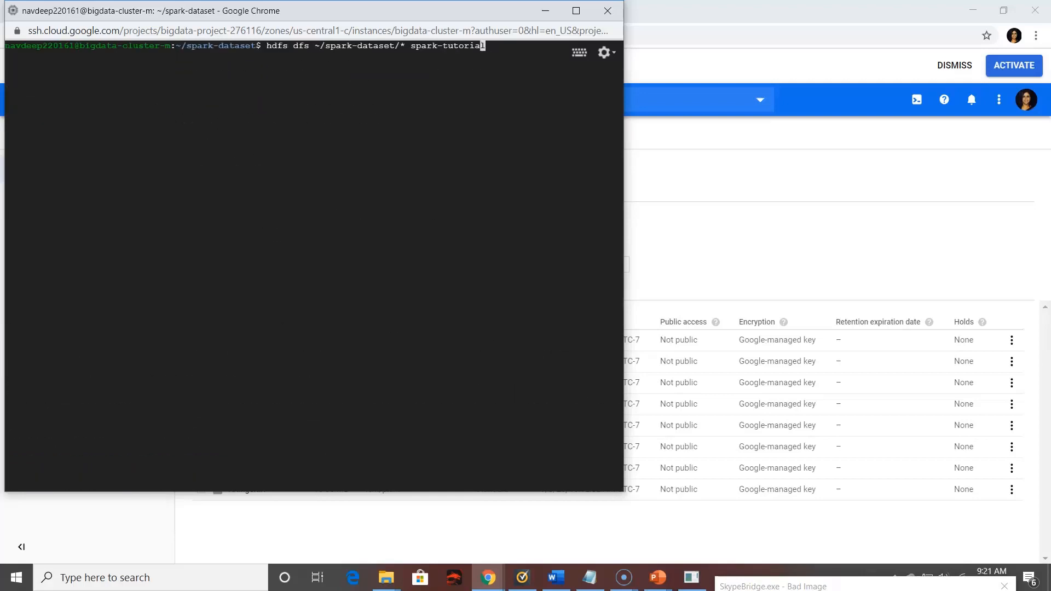
key("Left")
key("Left")
key("Left")
key("Left")
key("Left")
key("Left")
key("Left")
key("Left")
key("Left")
key("Left")
key("Left")
key("Left")
key("Left")
key("Left")
key("Left")
key("Left")
key("Left")
key("Left")
key("Left")
key("Left")
type("-put")
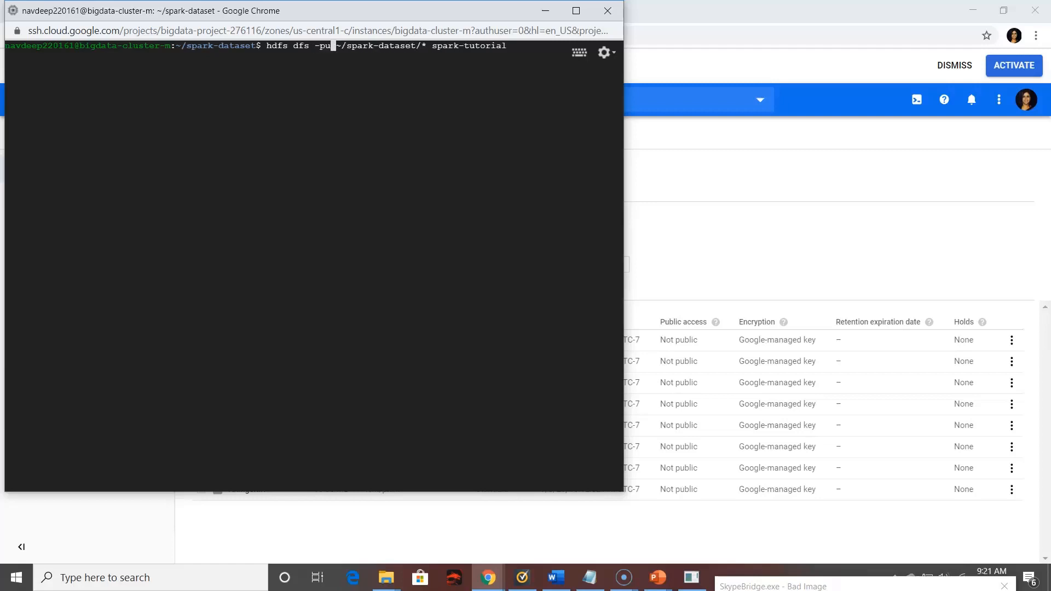
key("Return")
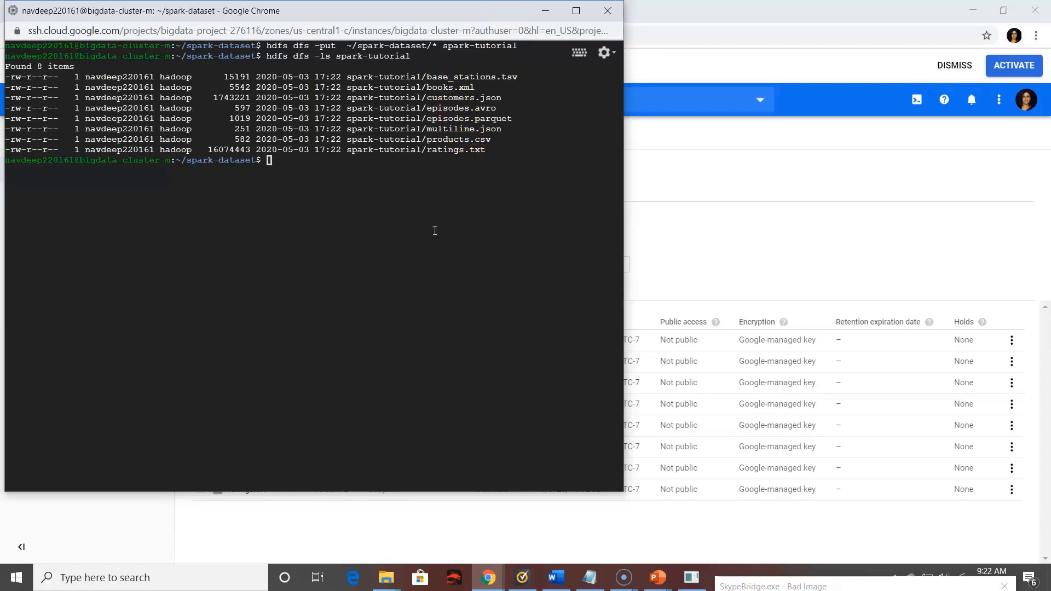
Open the SSH window's file upload dialog to view the local dataframe-dataset folder, and close it without choosing a file
left_click(611, 62)
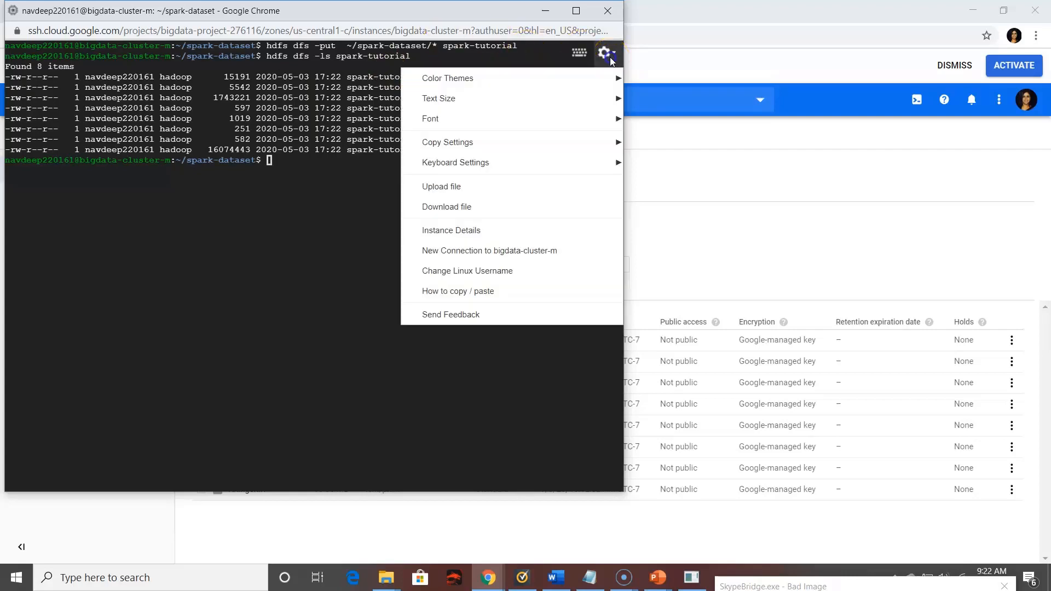
left_click(477, 191)
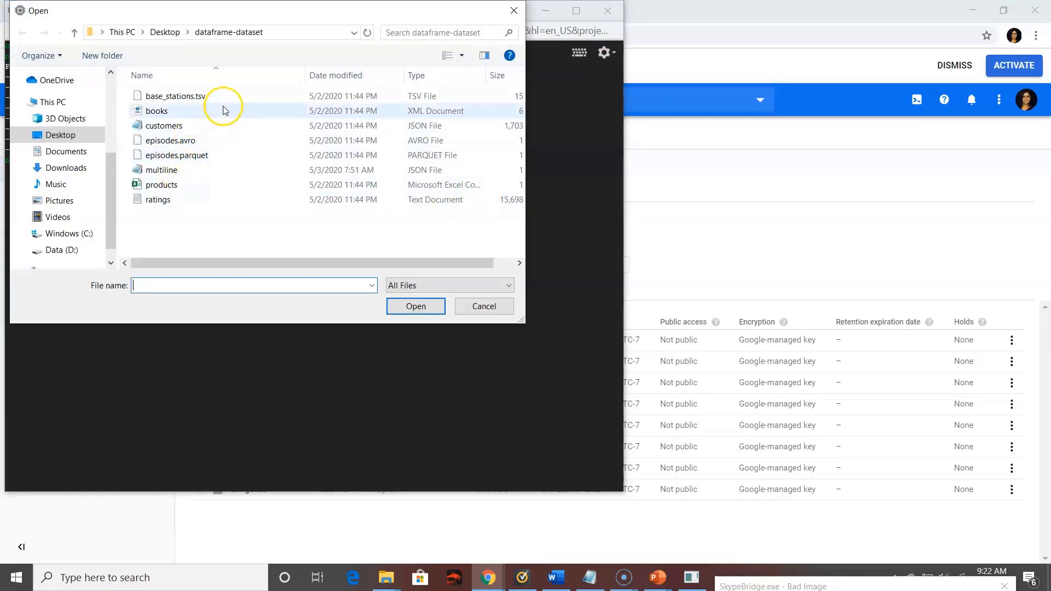
left_click(509, 21)
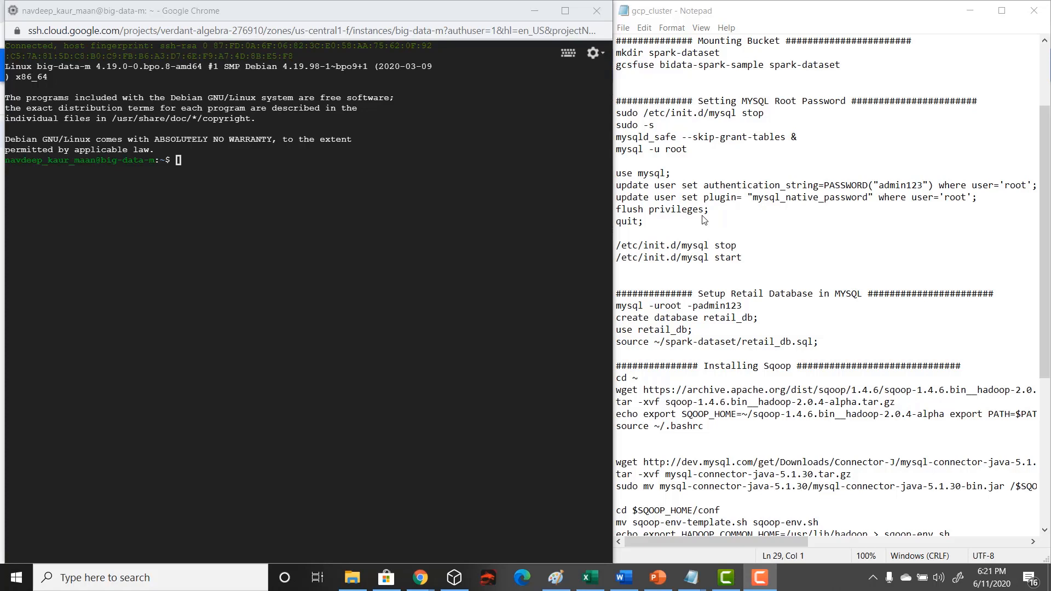
Try to log in to MySQL on the big-data-m node as root without a password, using mysql -uroot
left_click(277, 172)
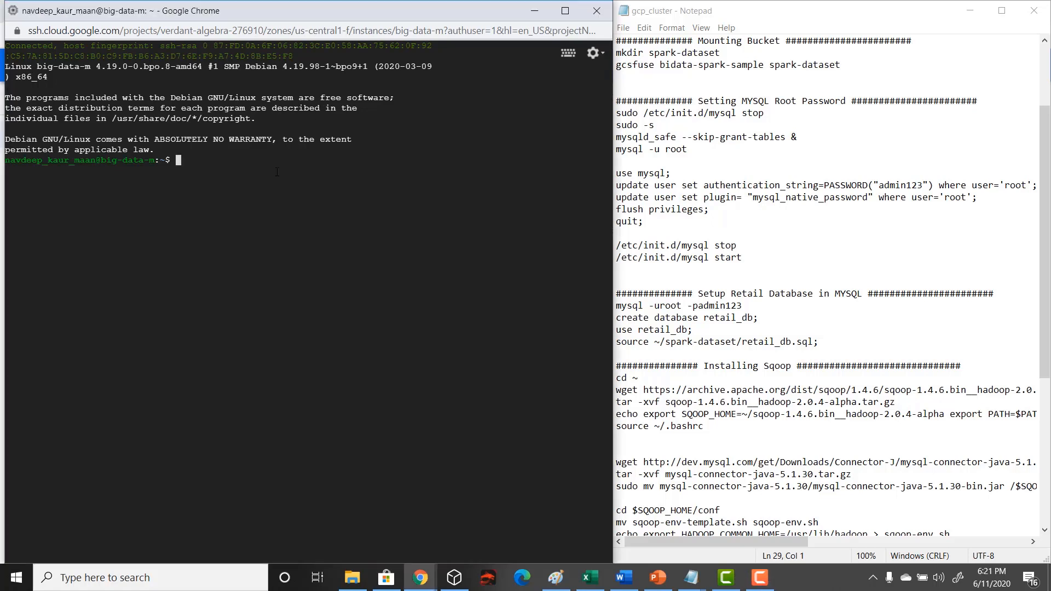
type("mysql -uroot")
key("Return")
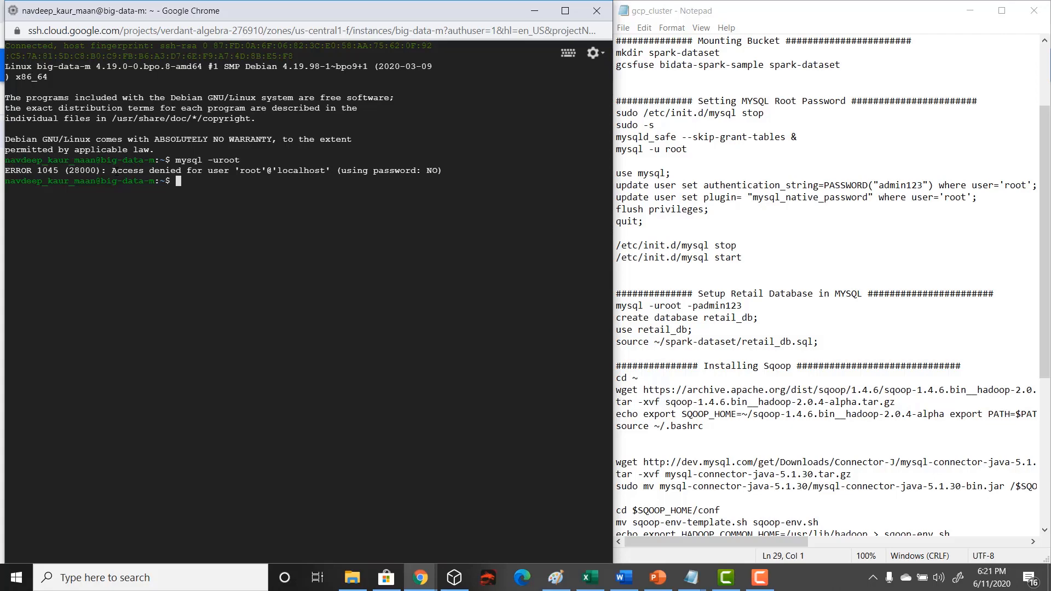
Copy sudo /etc/init.d/mysql stop from the gcp_cluster notes and run it in the terminal to stop the MySQL service
left_click(770, 114)
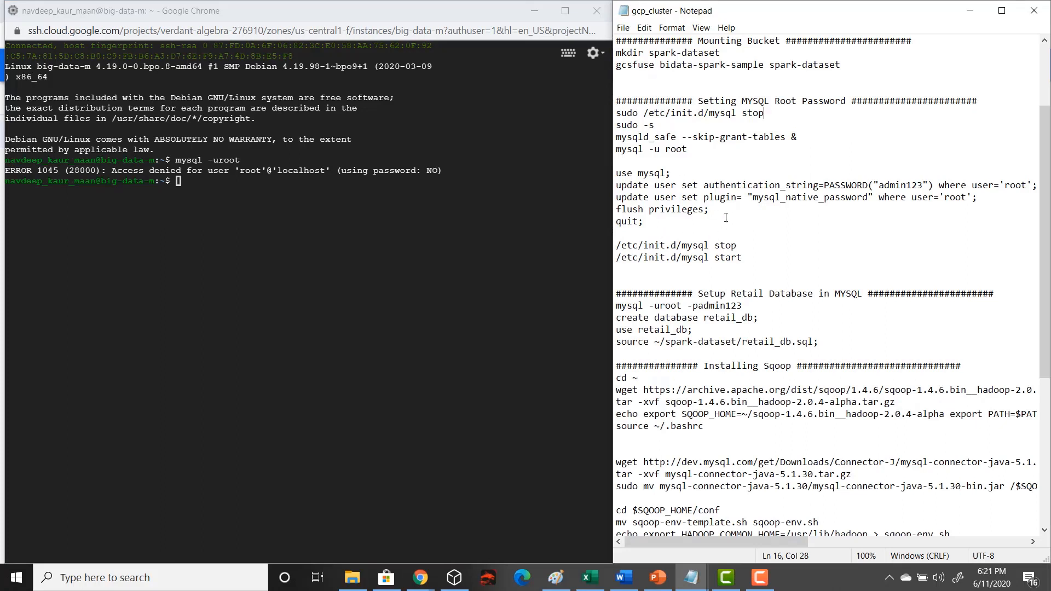
left_click_drag(761, 116, 609, 108)
key("ctrl+c")
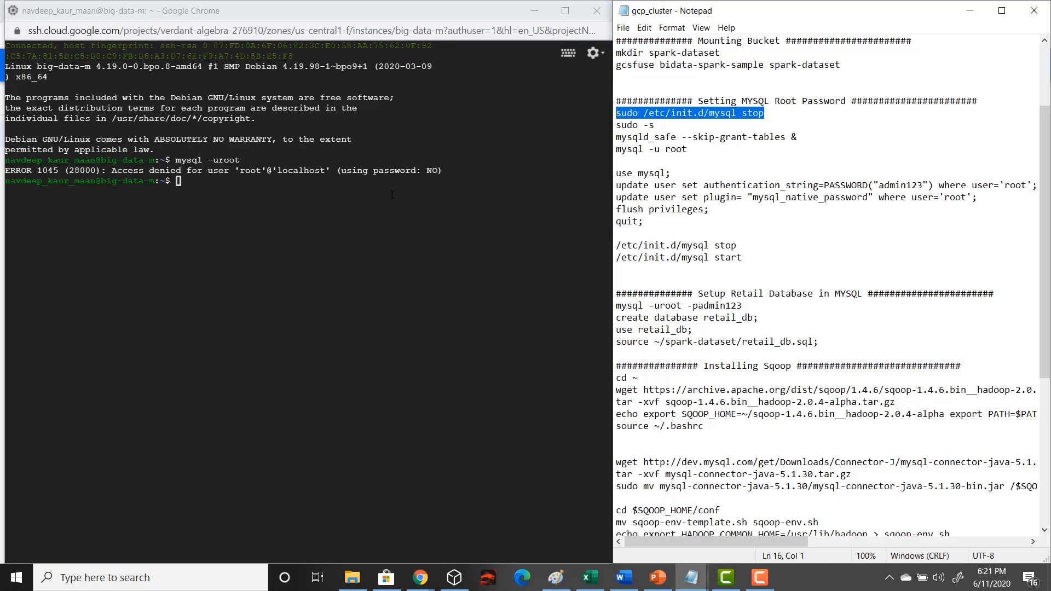
left_click(357, 181)
key("ctrl+v")
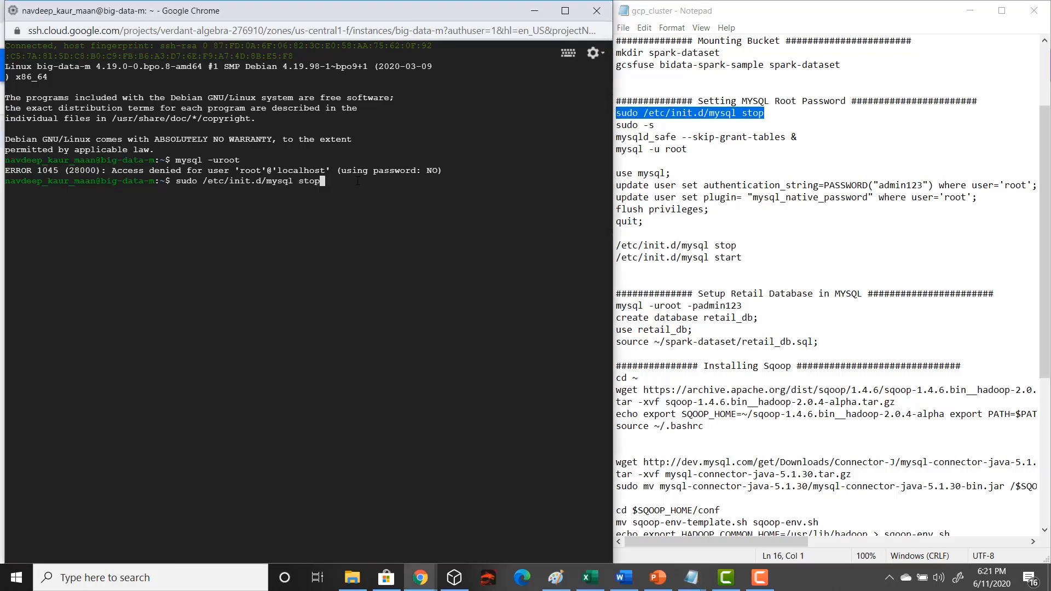
key("Return")
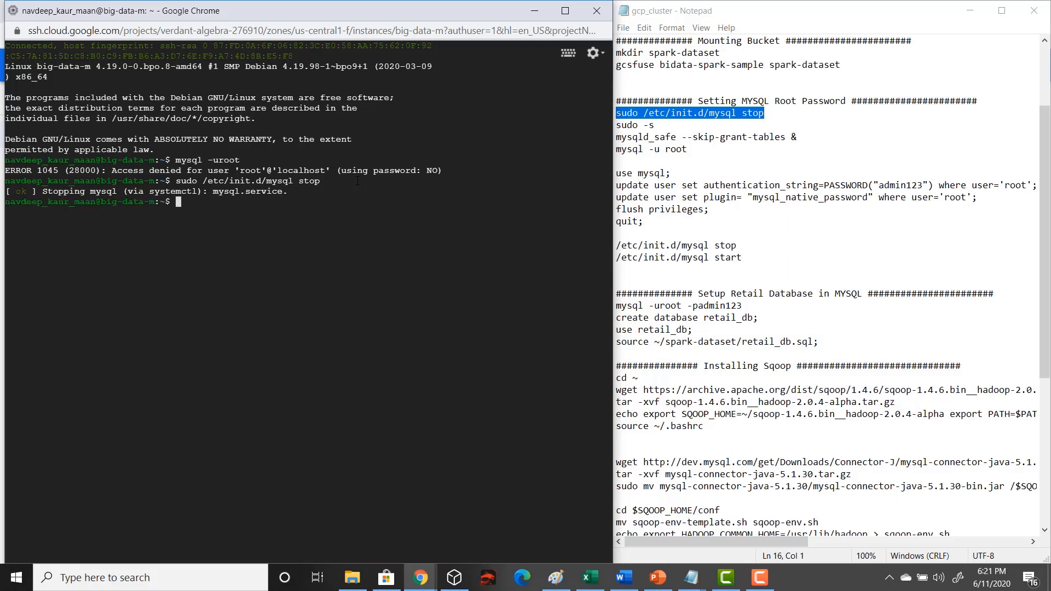
Open a root shell by running the sudo -s command copied from the notes
left_click_drag(658, 127, 616, 128)
key("ctrl+c")
left_click(410, 211)
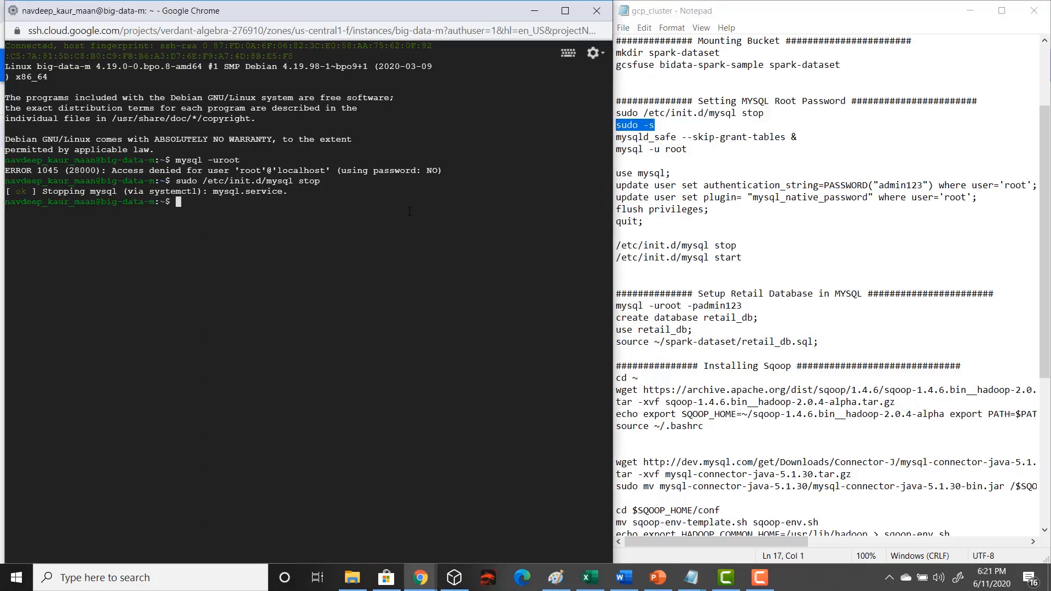
key("ctrl+v")
key("Return")
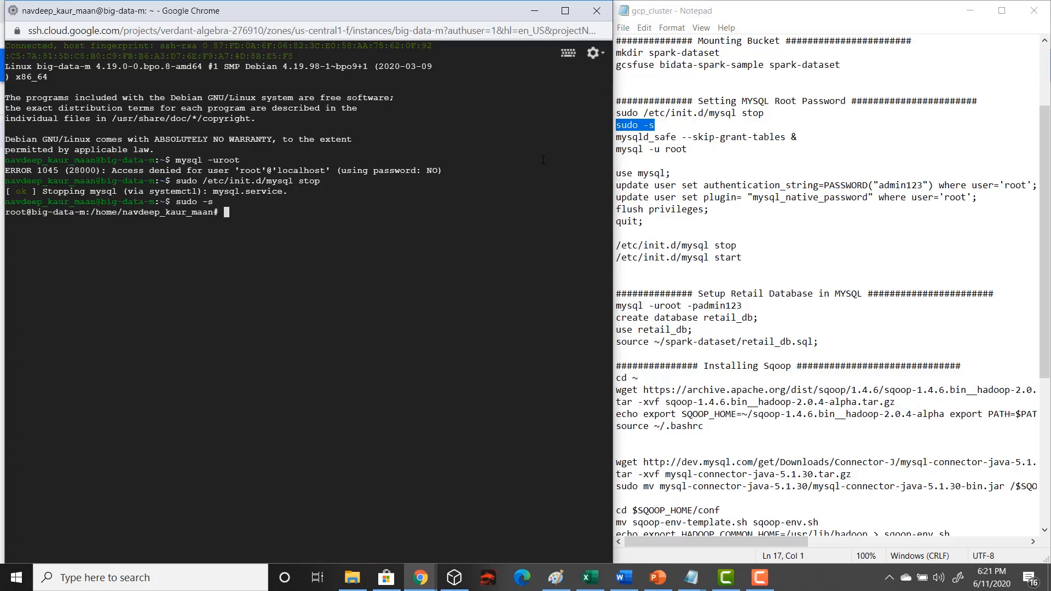
Start MySQL in the background without privilege checks by running mysqld_safe --skip-grant-tables & from the notes
left_click(639, 138)
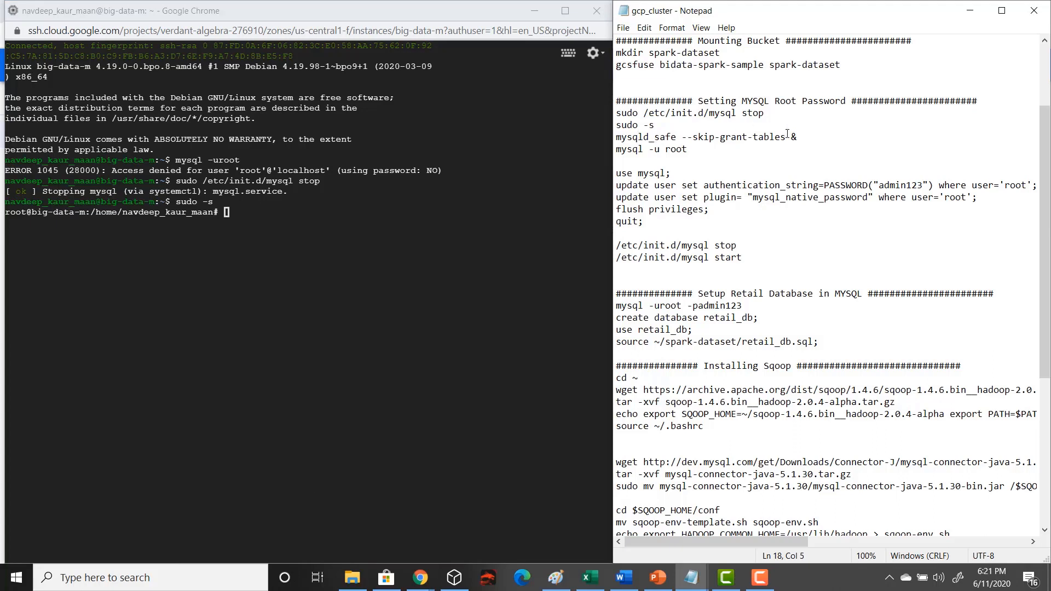
left_click_drag(802, 137, 613, 137)
key("ctrl+c")
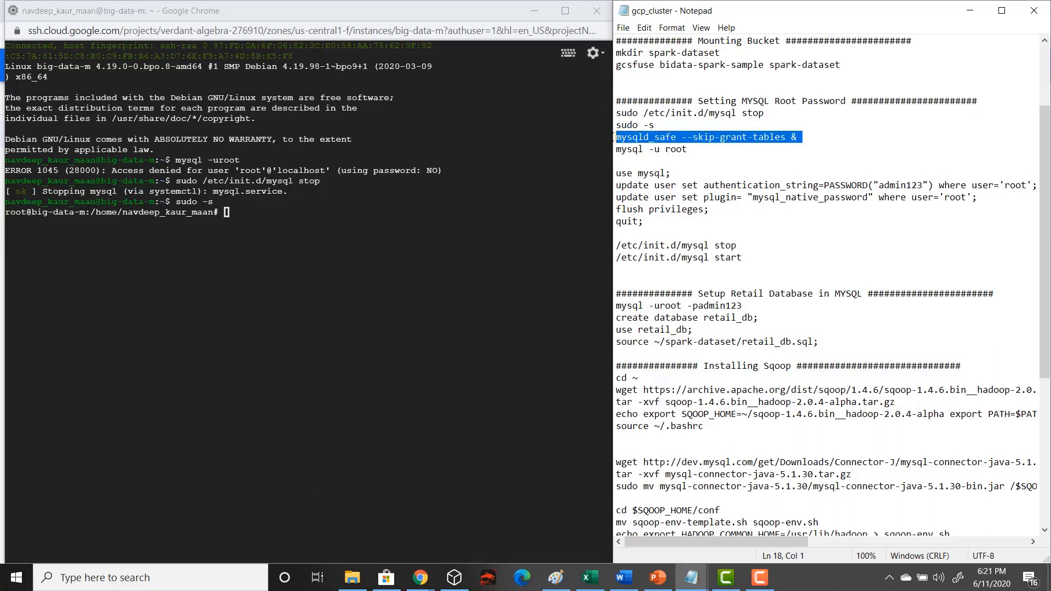
left_click(390, 216)
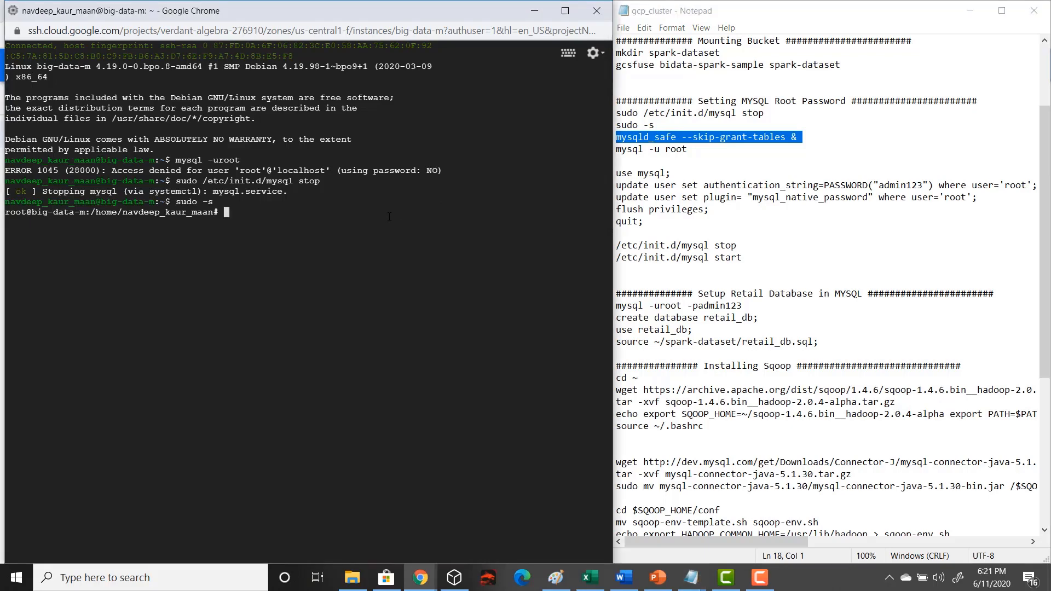
key("ctrl+v")
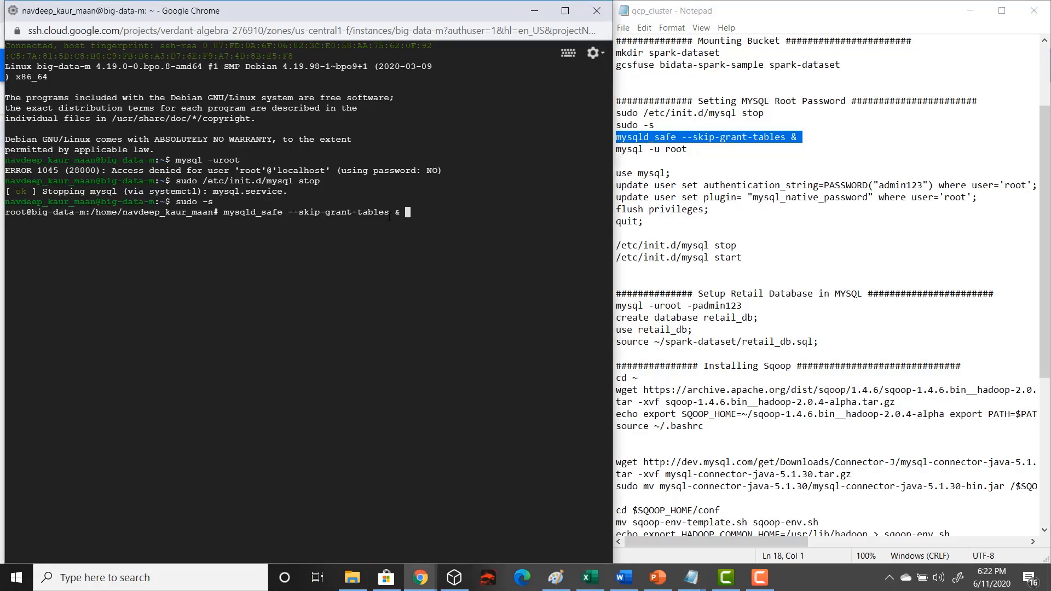
key("Return")
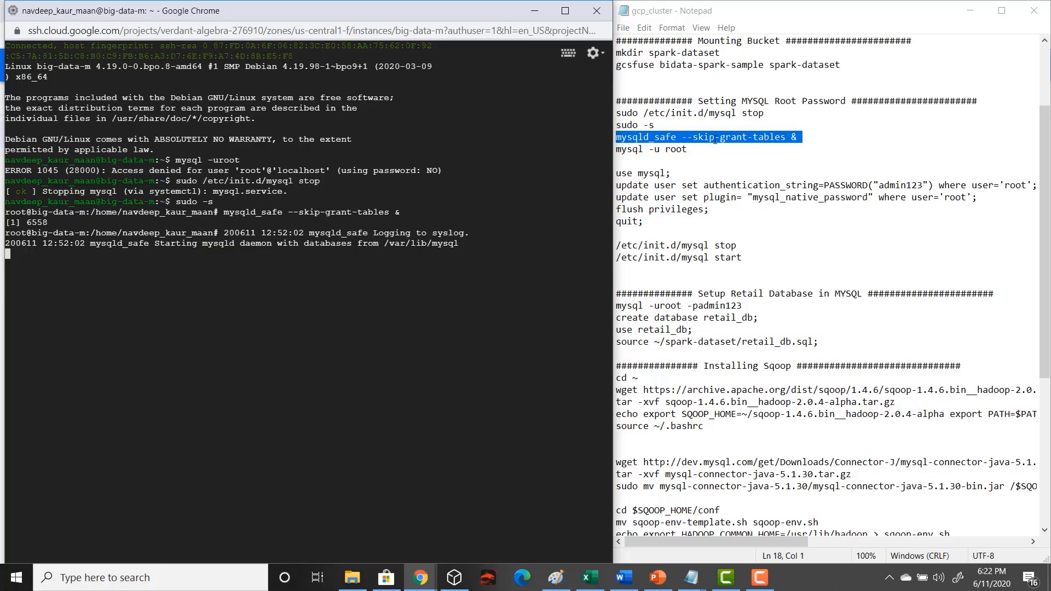
Get the shell prompt back and enter the database monitor with mysql -u root copied from the notes
left_click_drag(688, 149, 615, 148)
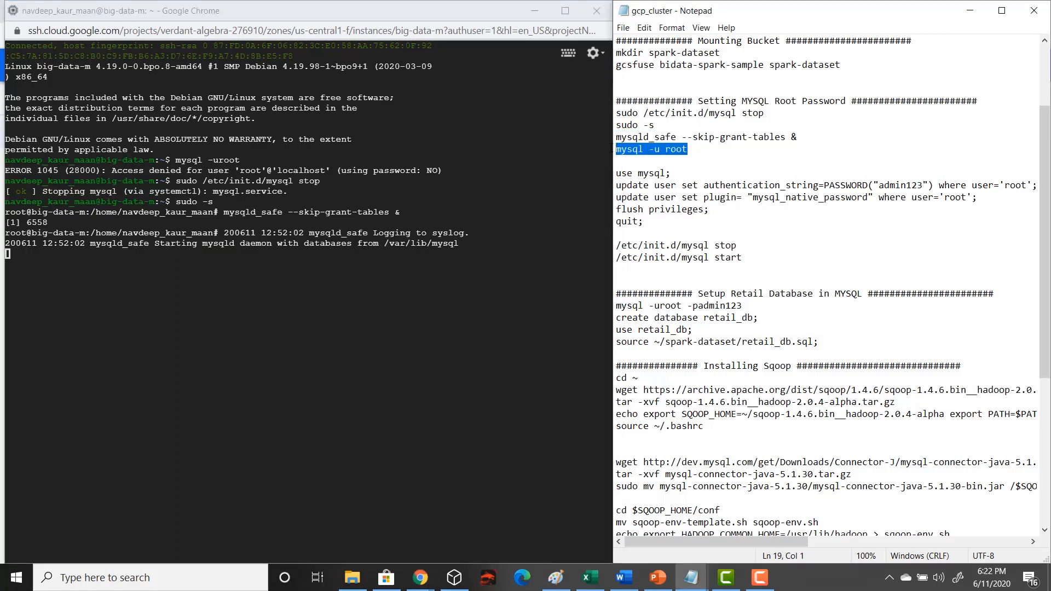
left_click(521, 229)
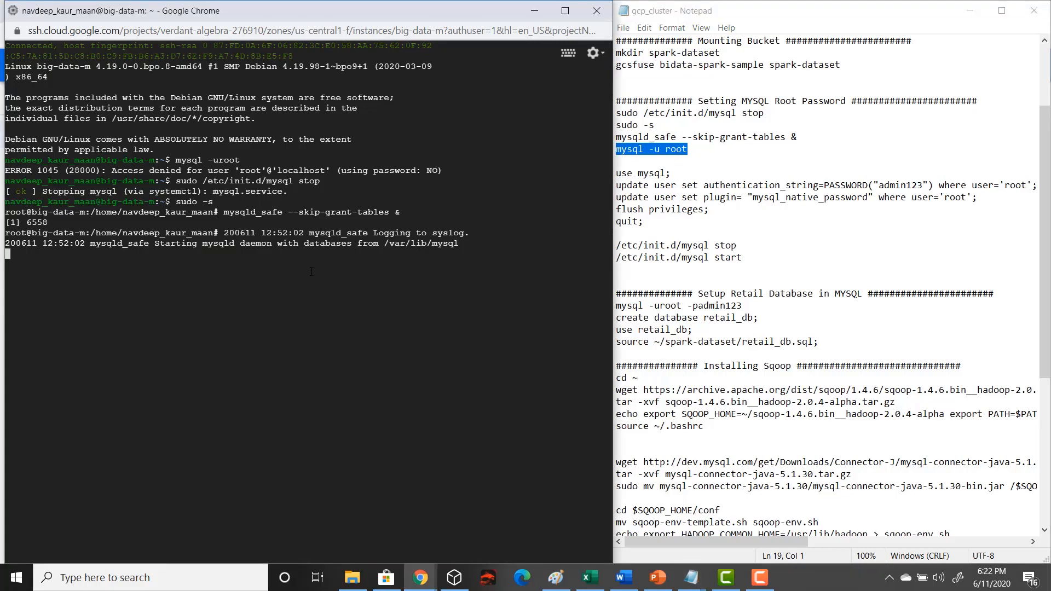
key("ctrl+c")
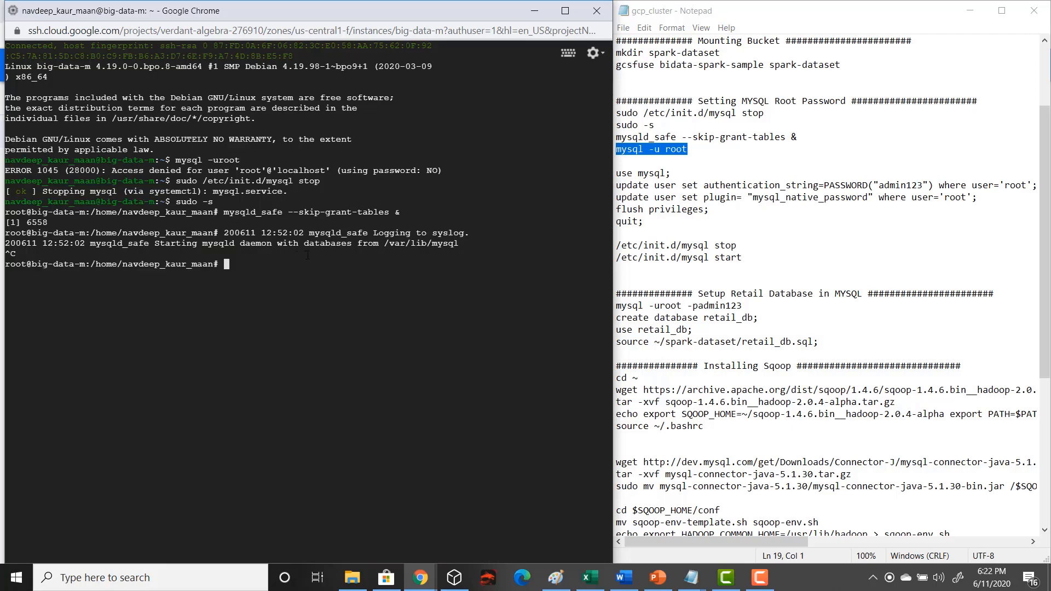
key("ctrl+v")
key("Return")
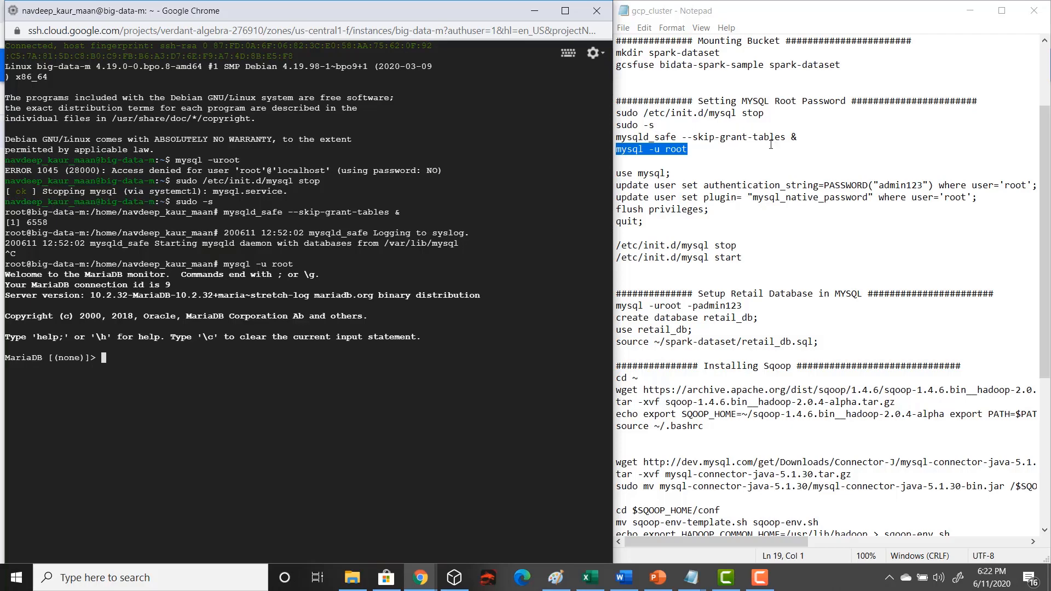
Switch to the mysql database by running use mysql; from the notes
left_click_drag(681, 174, 614, 177)
left_click(396, 364)
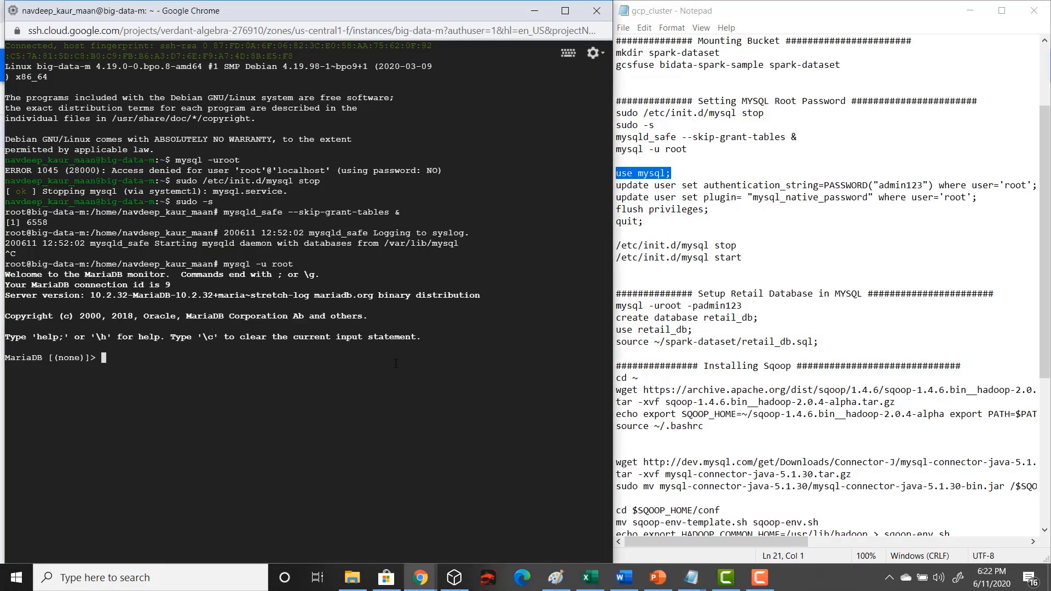
key("ctrl+v")
key("Return")
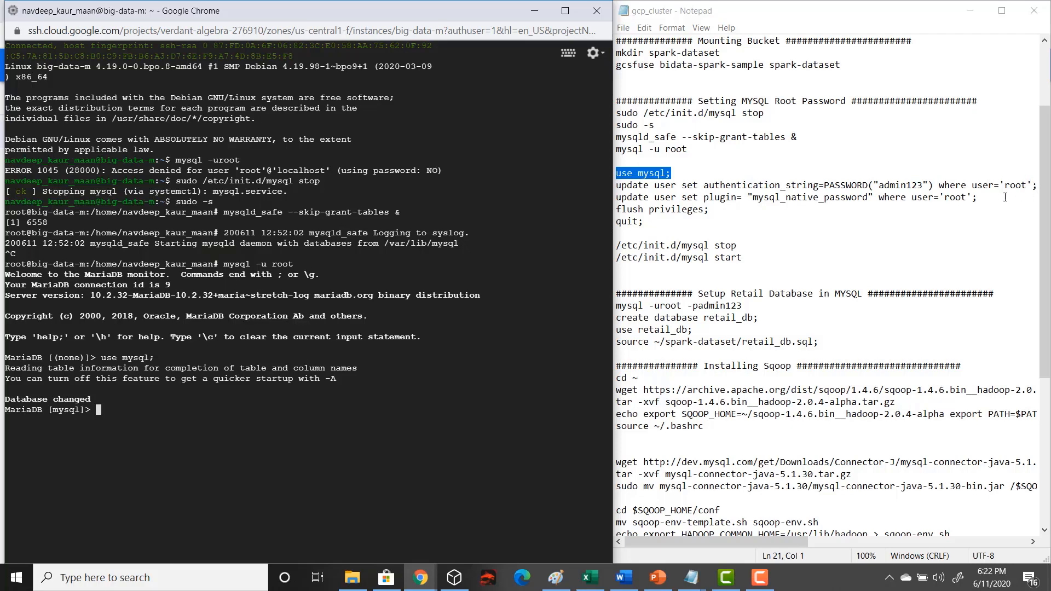
Run both update user statements from the notes to set the root account password and the mysql_native_password plugin for root
left_click_drag(995, 198, 593, 189)
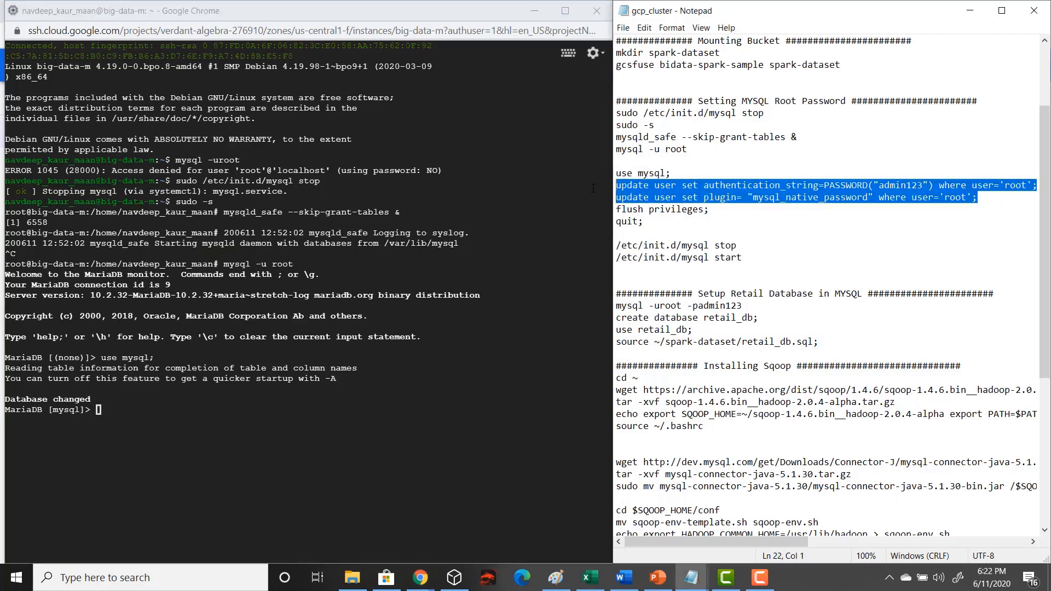
left_click(293, 408)
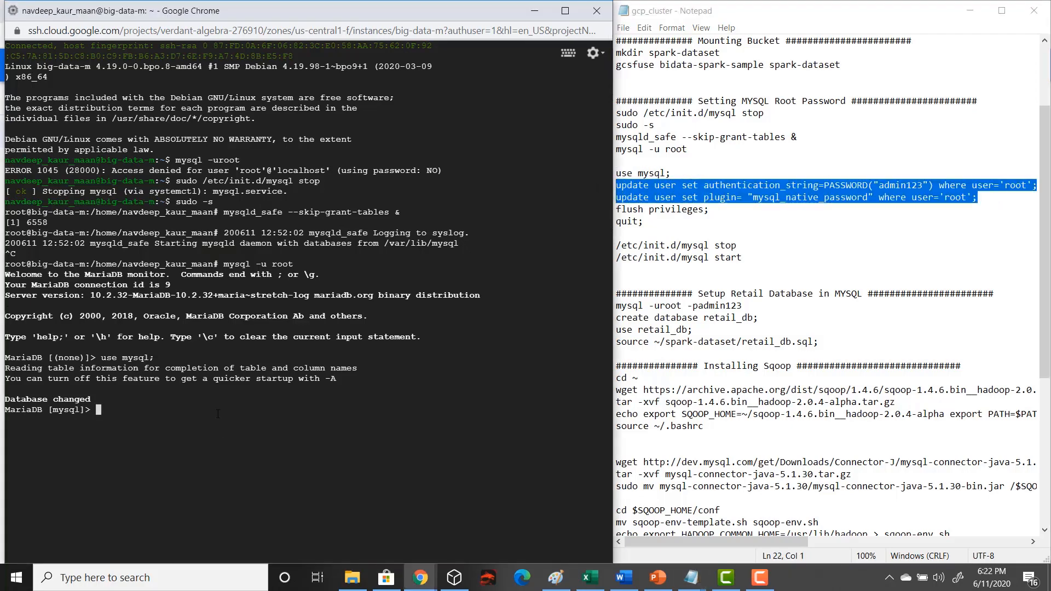
key("ctrl+v")
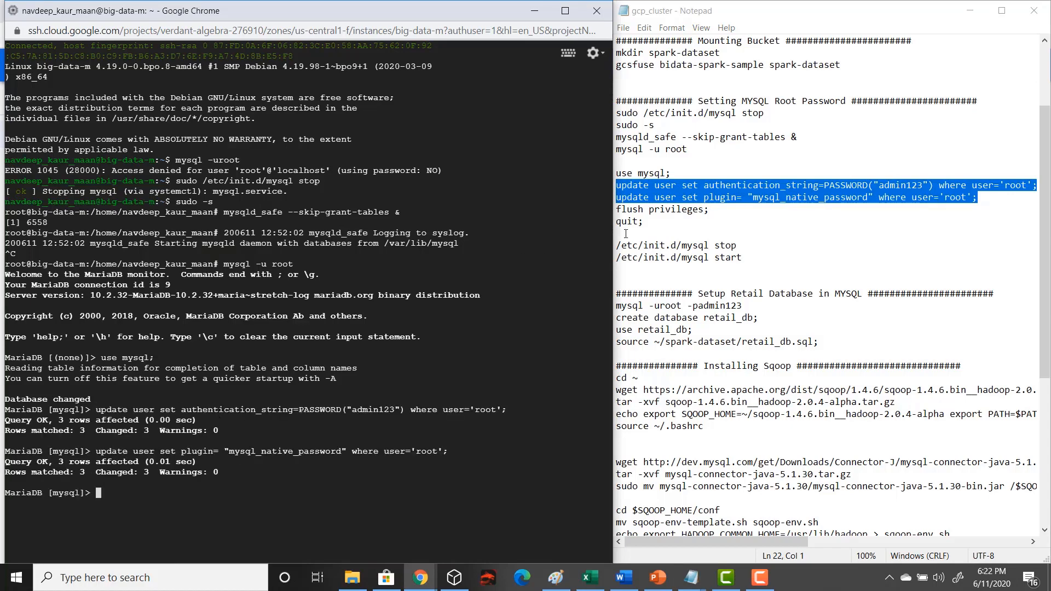
Run flush privileges; and quit; from the notes to apply the account changes and leave the database monitor
left_click_drag(711, 210, 603, 208)
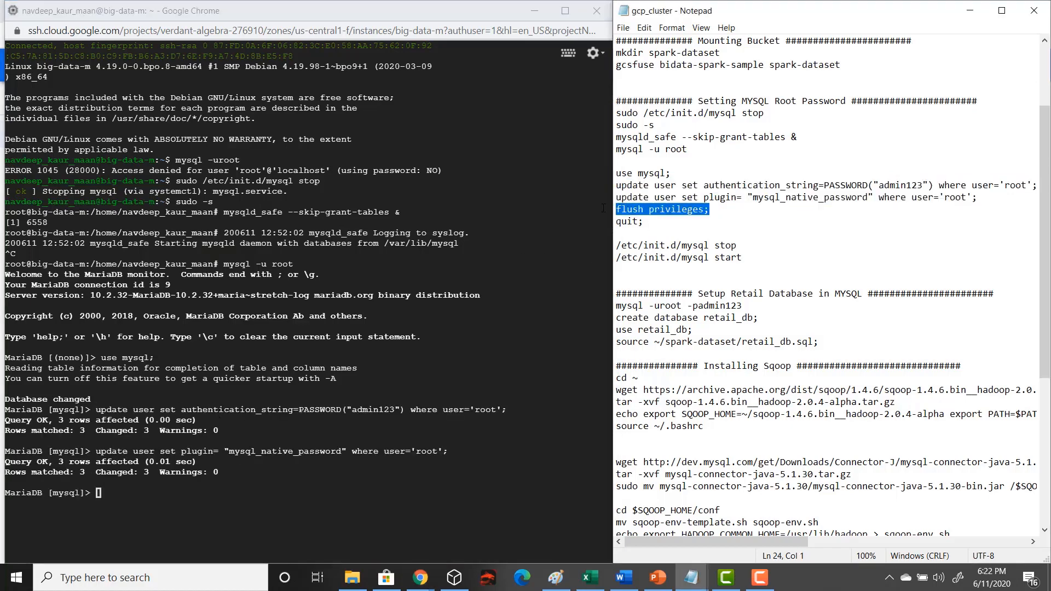
left_click(415, 404)
key("ctrl+v")
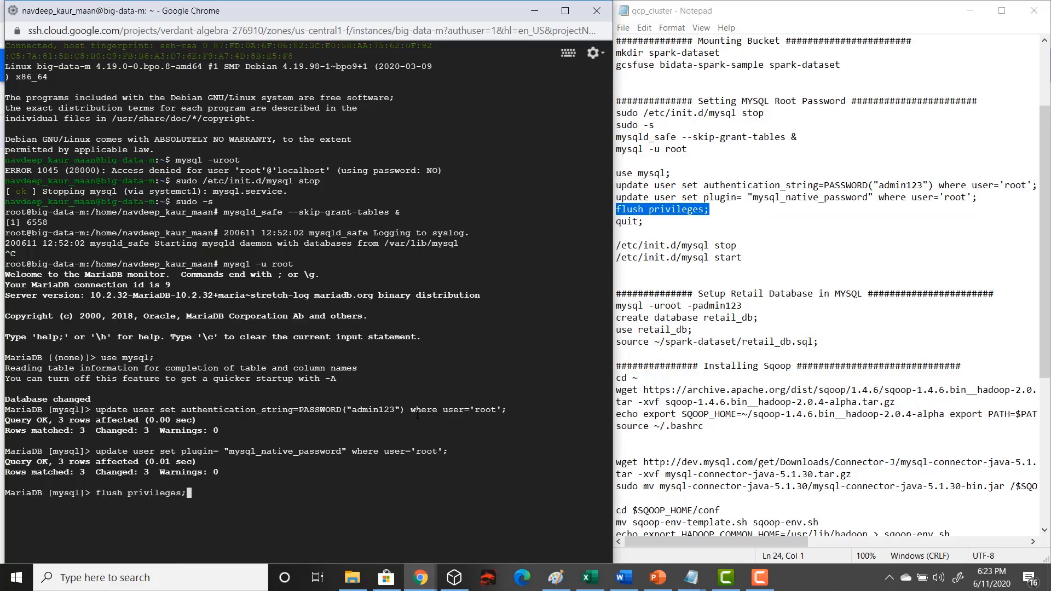
key("Return")
left_click_drag(651, 221, 600, 223)
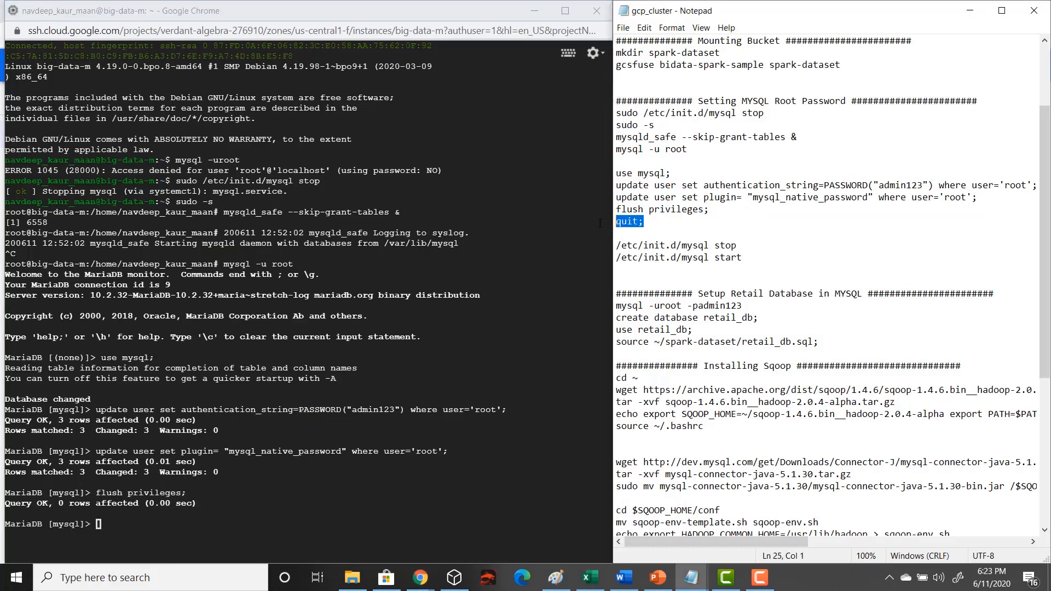
left_click(445, 403)
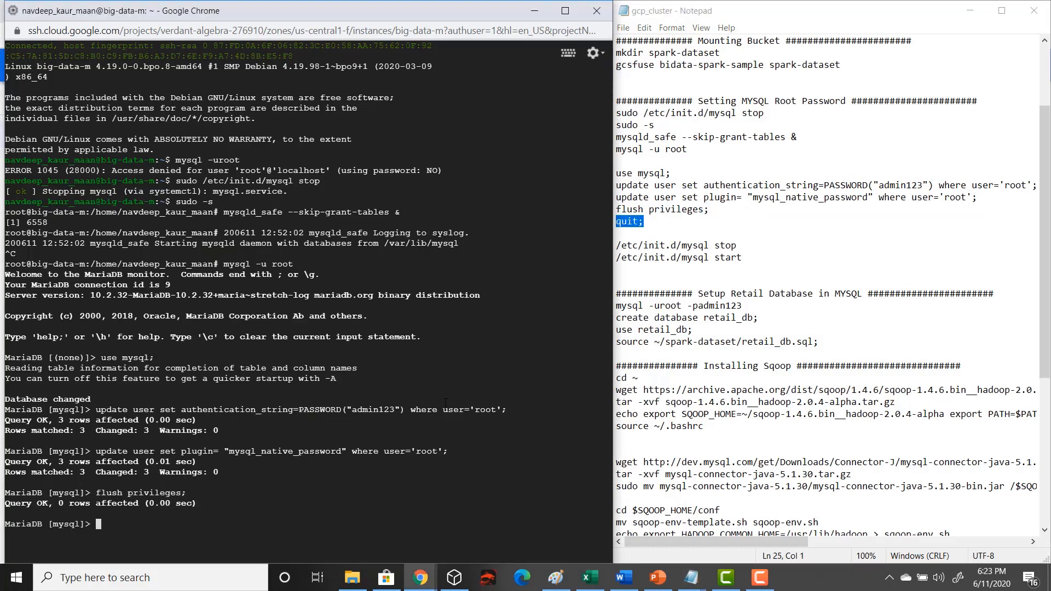
key("ctrl+v")
key("Return")
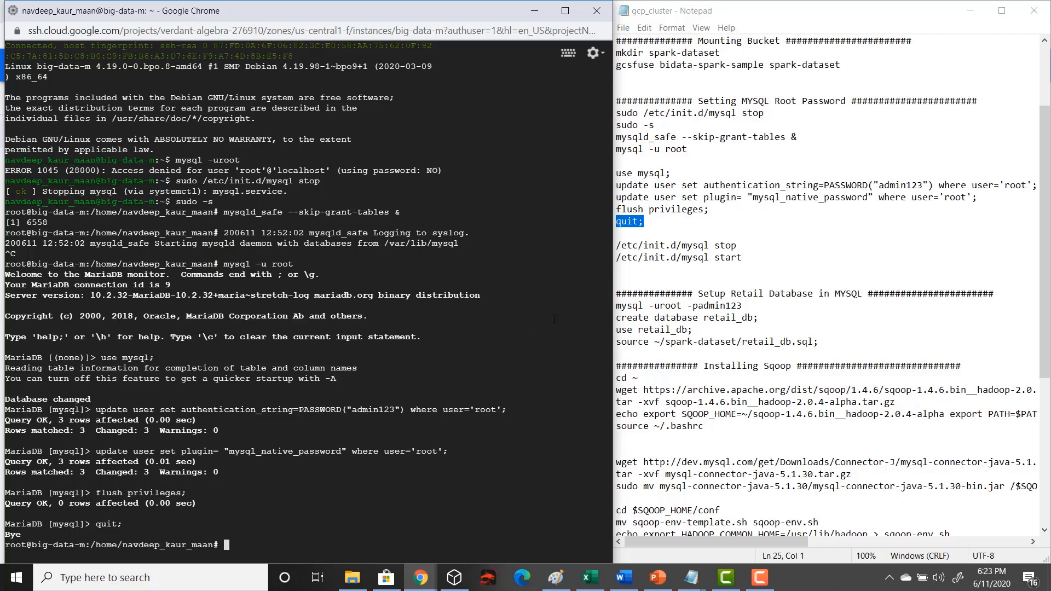
Stop the MySQL service by running /etc/init.d/mysql stop from the notes
left_click_drag(749, 244, 614, 245)
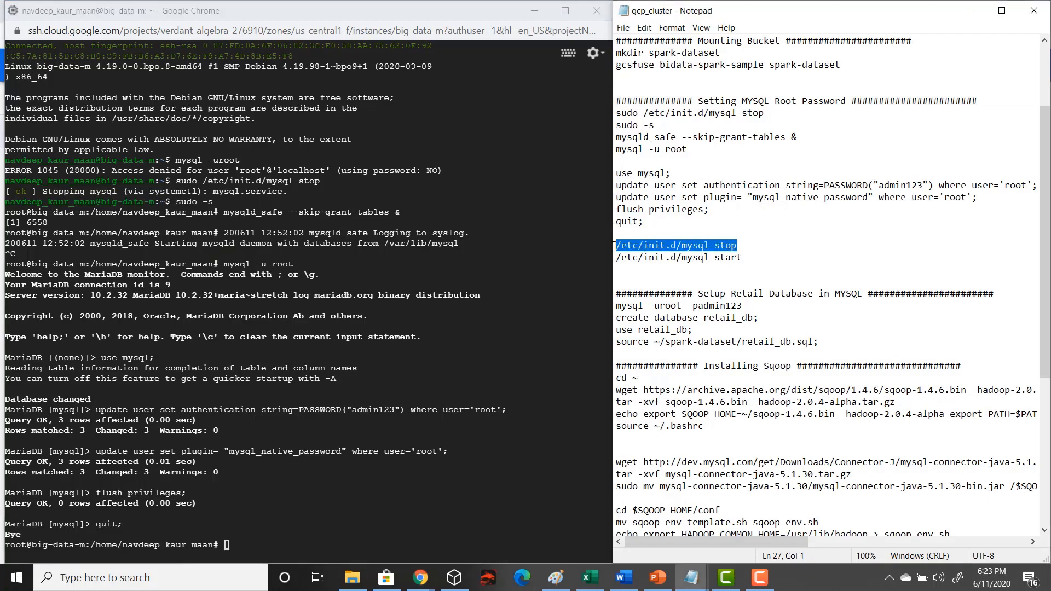
left_click(412, 500)
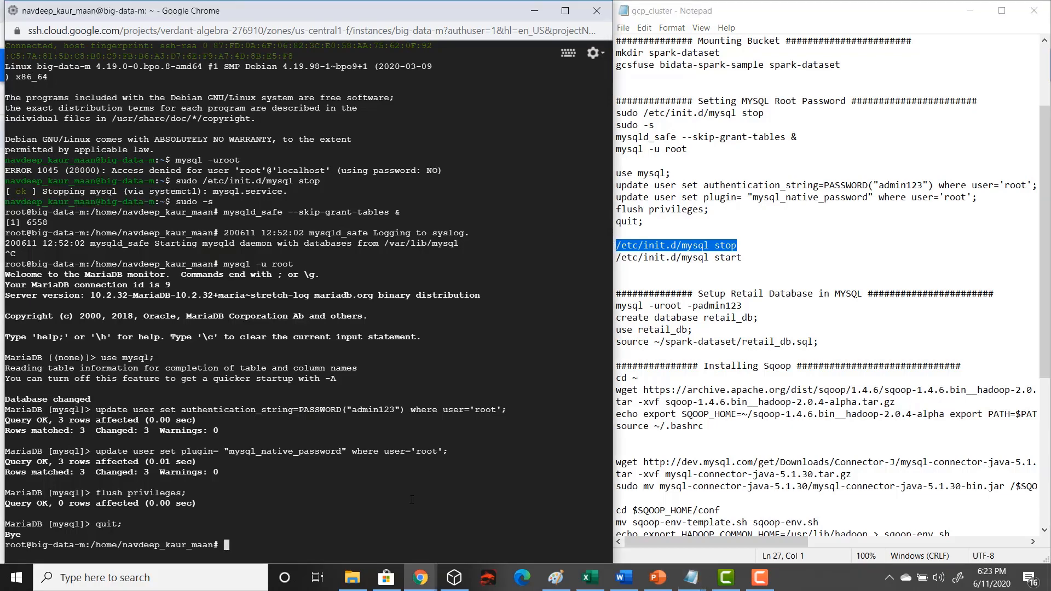
key("ctrl+v")
key("Return")
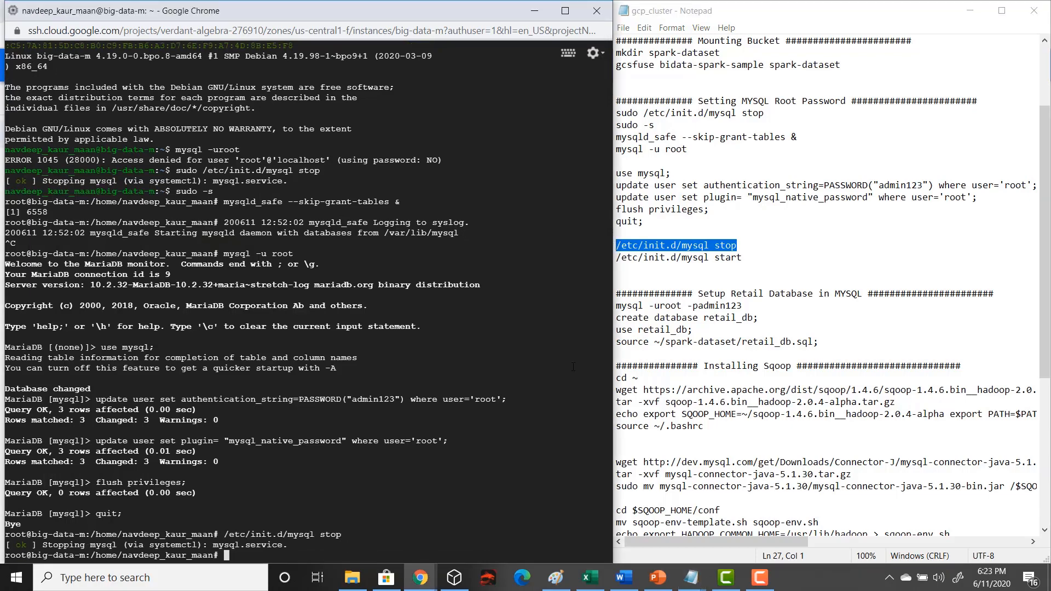
Start the MySQL service with /etc/init.d/mysql start copied from the notes and get the shell prompt back
left_click_drag(616, 257, 748, 254)
key("ctrl+c")
left_click(486, 455)
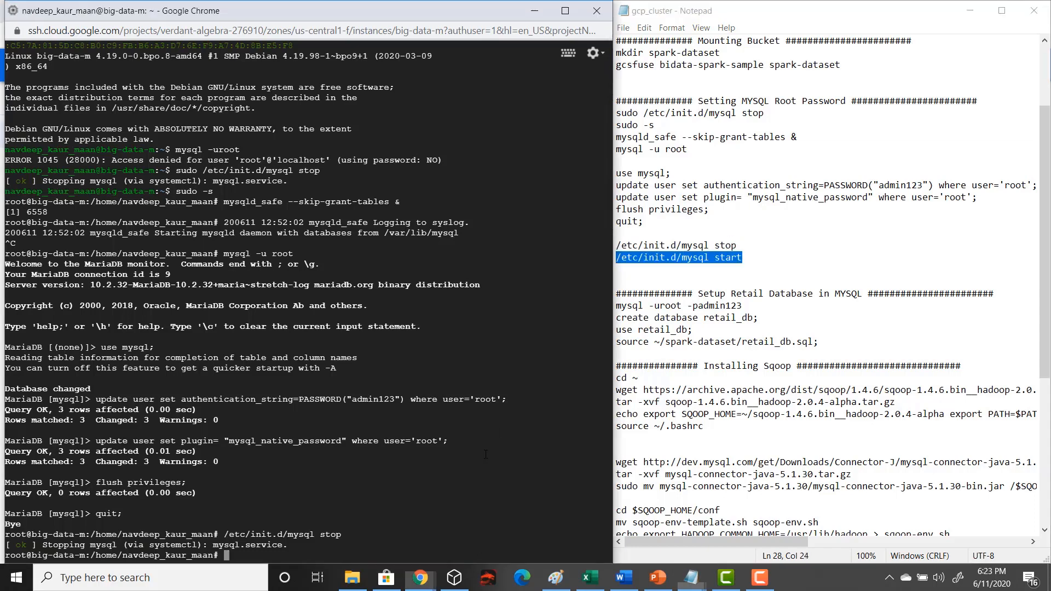
key("Return")
key("ctrl+v")
key("Return")
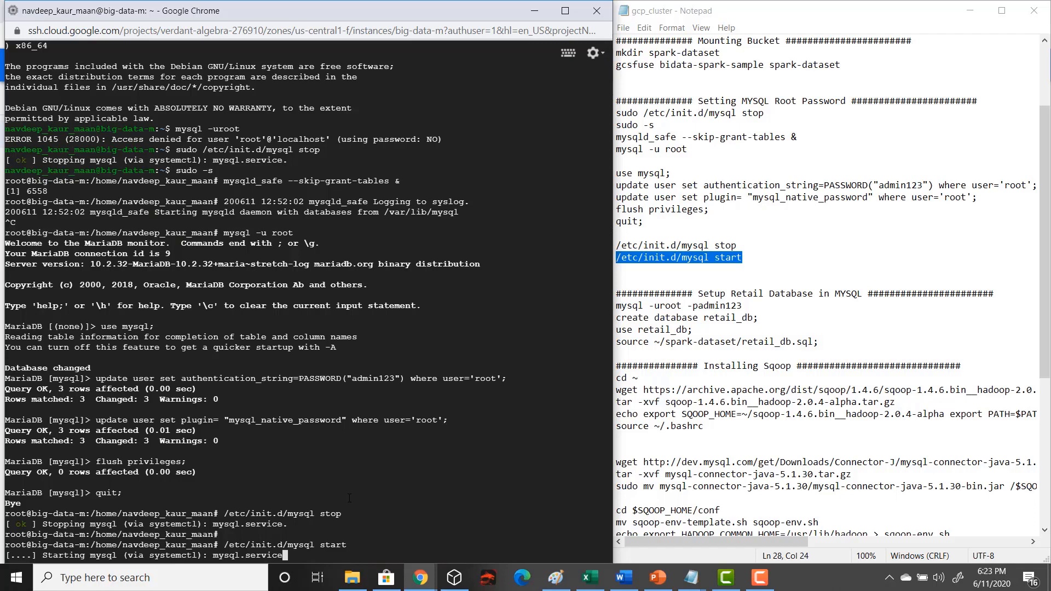
key("ctrl+c")
Clear the terminal output with the clear command and bring up fresh prompt lines
type("clear")
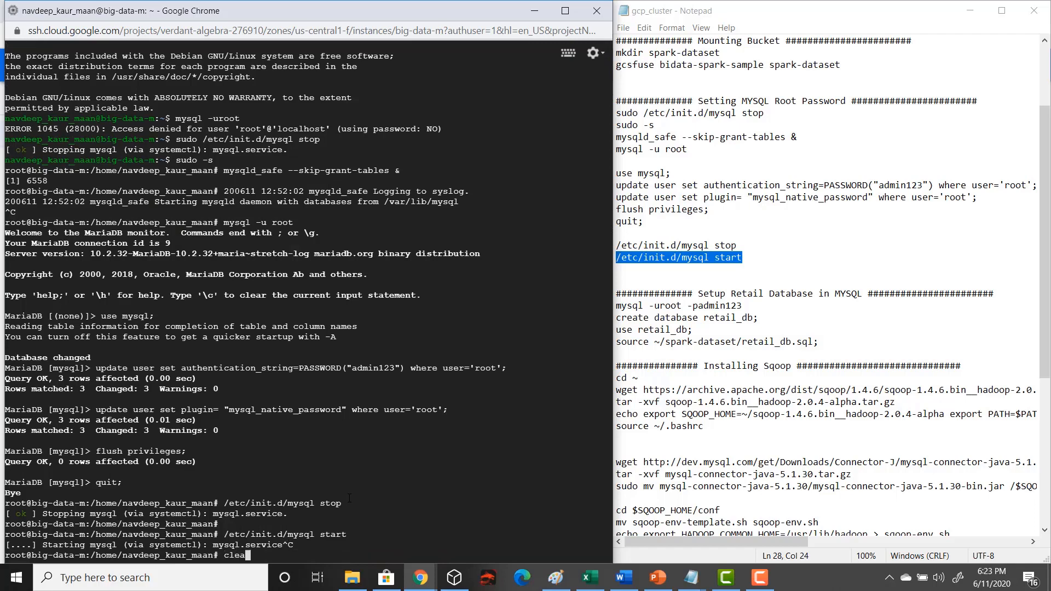
key("Return")
key("Return")
key("Return")
key("Return")
key("Return")
key("Return")
key("Return")
key("Return")
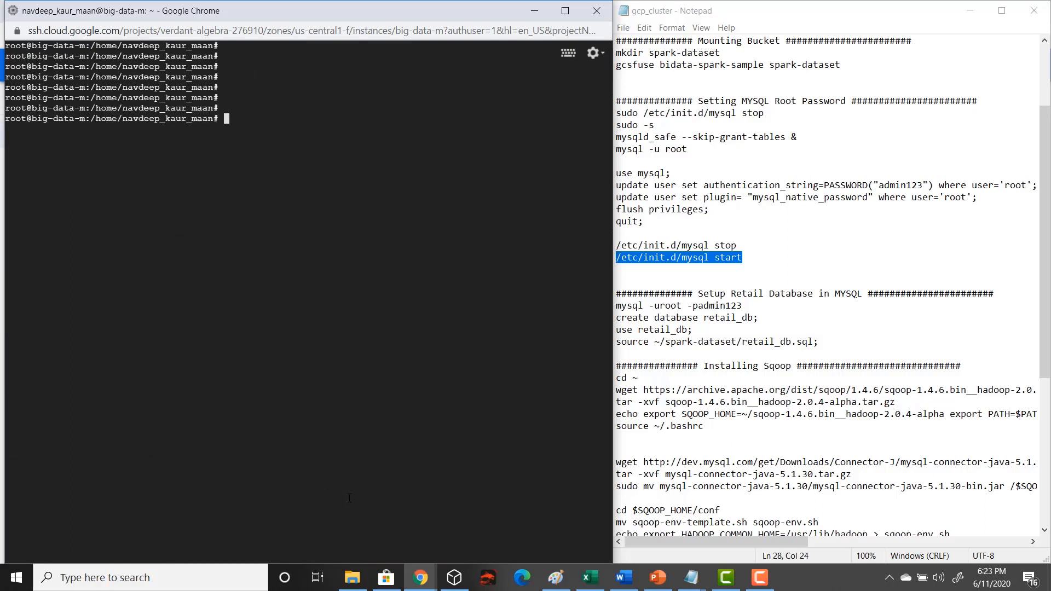
Log in to the MySQL monitor as root, supplying the root account password on the command line
type("mysql -uroot -padmin123")
key("Return")
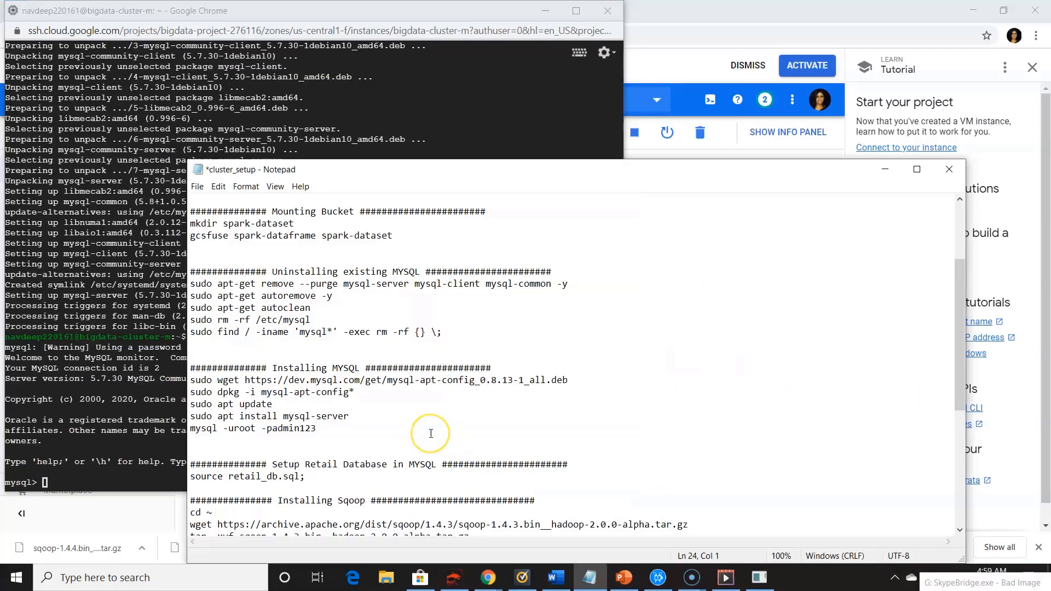
Examine the source retail_db.sql command in the Setup Retail Database section of the notes
scroll(429, 434, "down", 2)
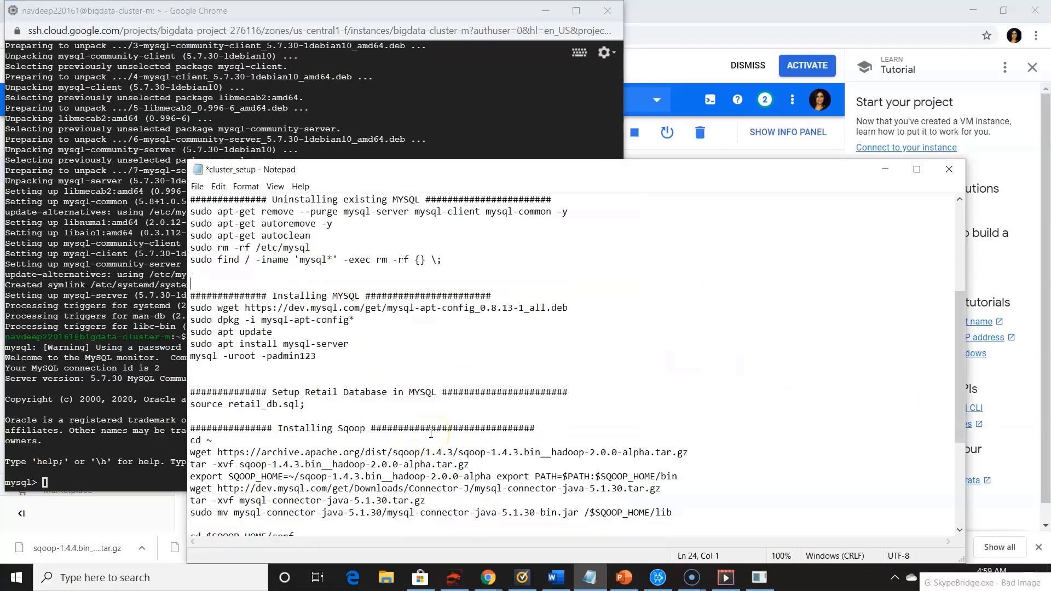
left_click_drag(195, 405, 308, 410)
left_click(154, 410)
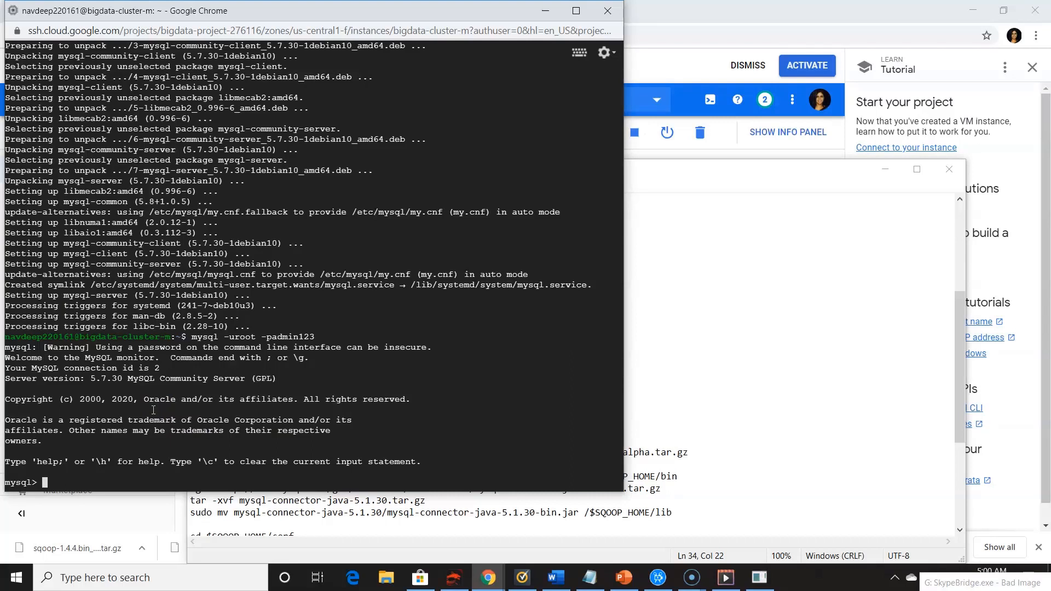
key("alt+Tab")
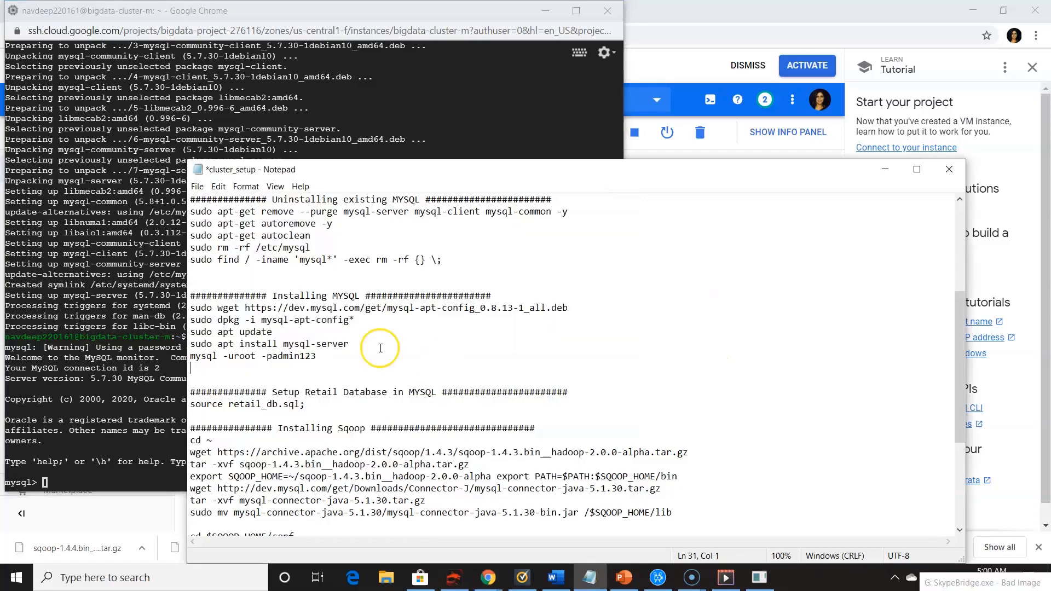
left_click(228, 404)
left_click_drag(228, 404, 300, 406)
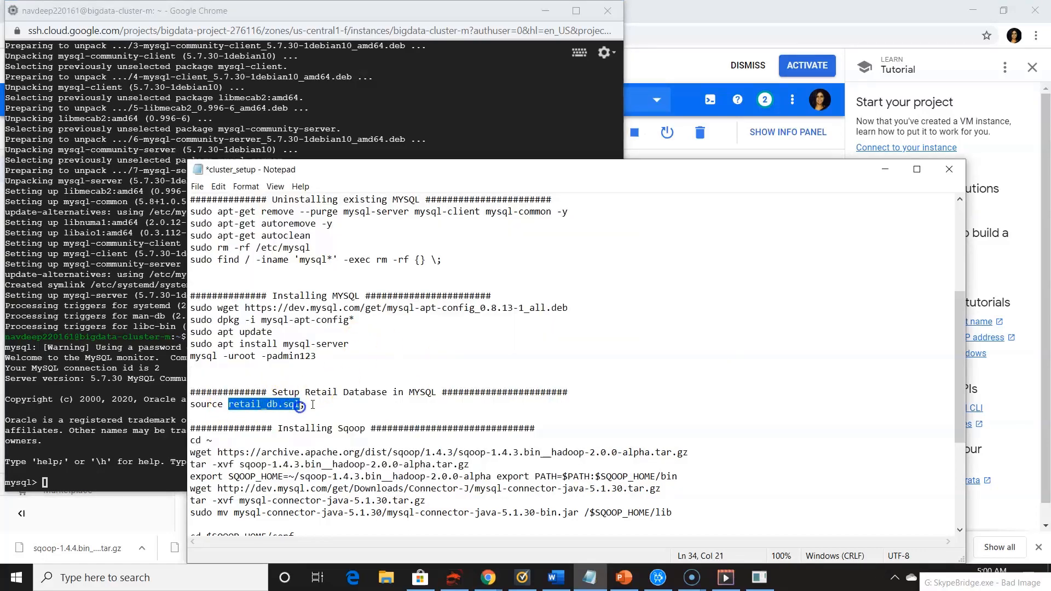
left_click(313, 405)
Switch to the Google Cloud console and open the spark-dataframe bucket in the Storage browser
left_click(491, 572)
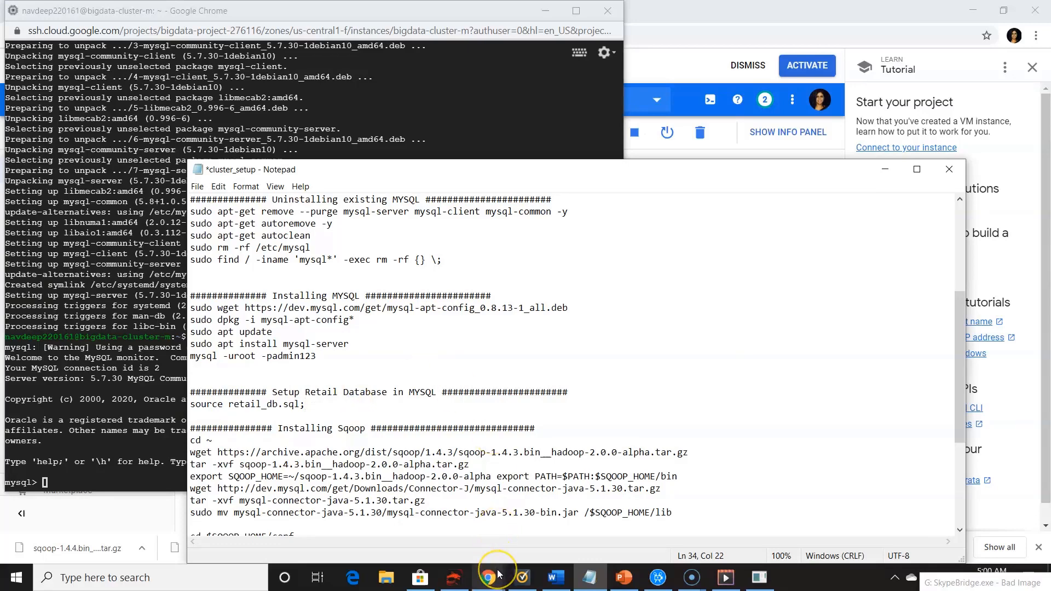
left_click(438, 533)
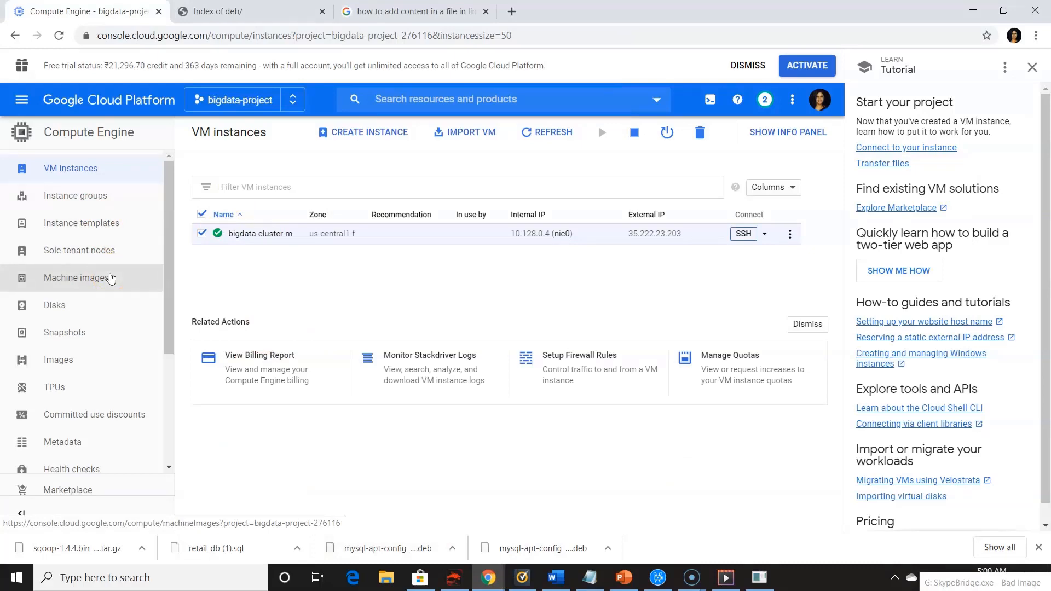
left_click_drag(168, 243, 169, 271)
left_click(24, 103)
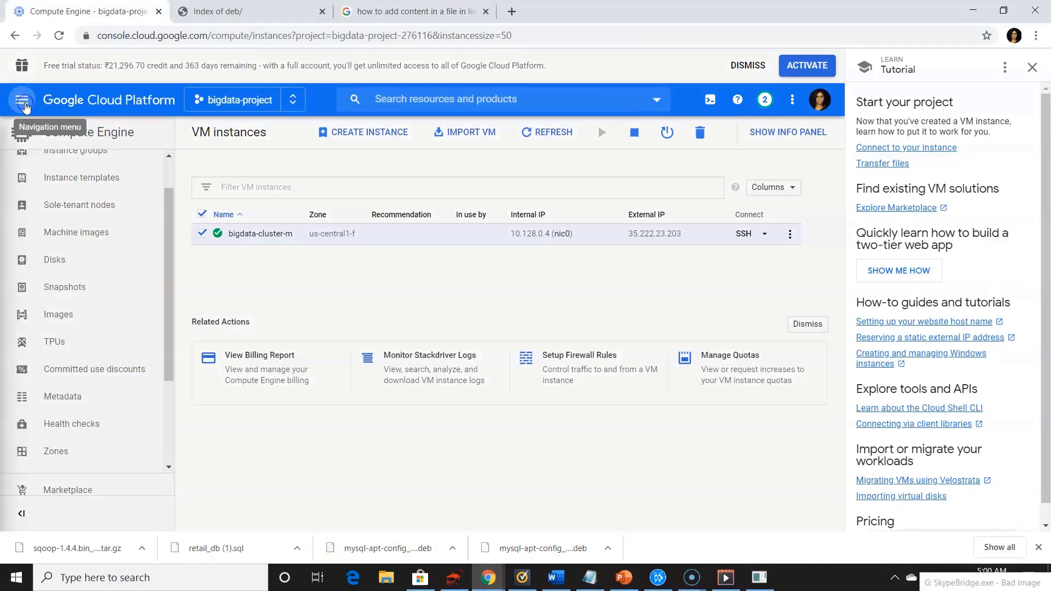
scroll(142, 331, "down", 5)
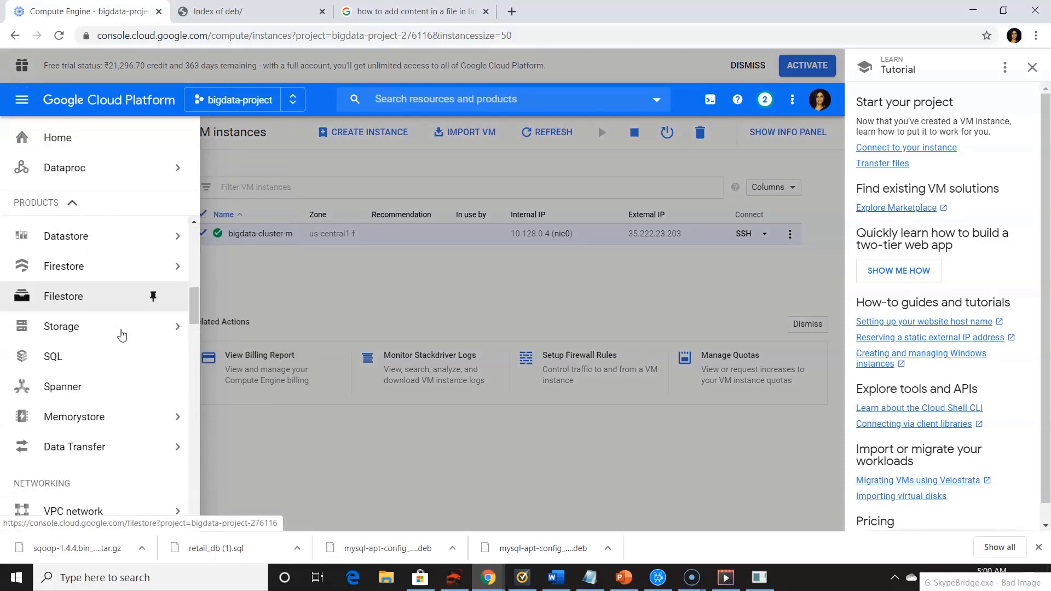
mouse_move(118, 333)
left_click(219, 331)
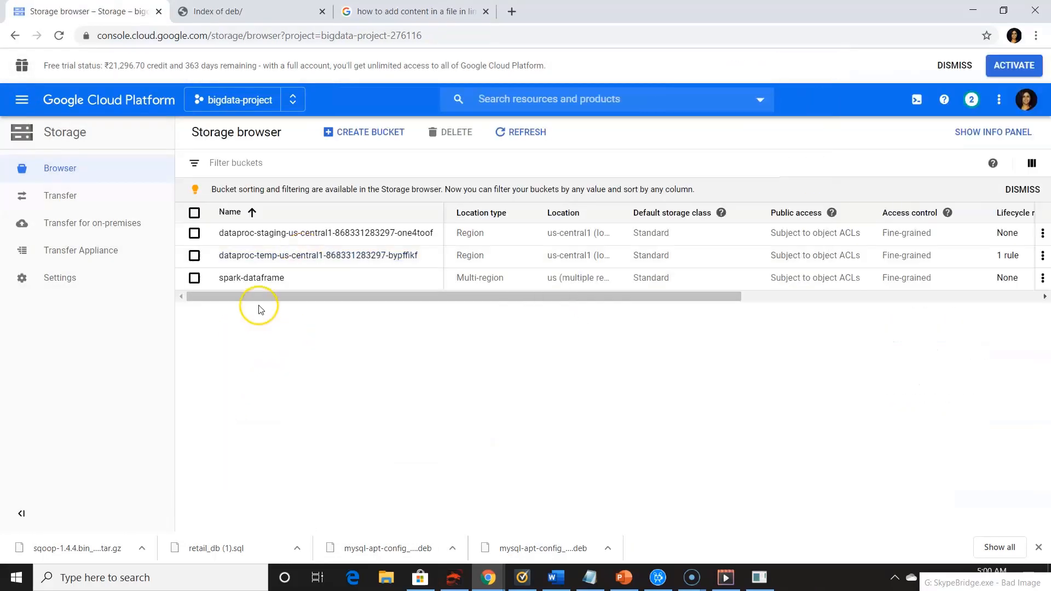
left_click(258, 277)
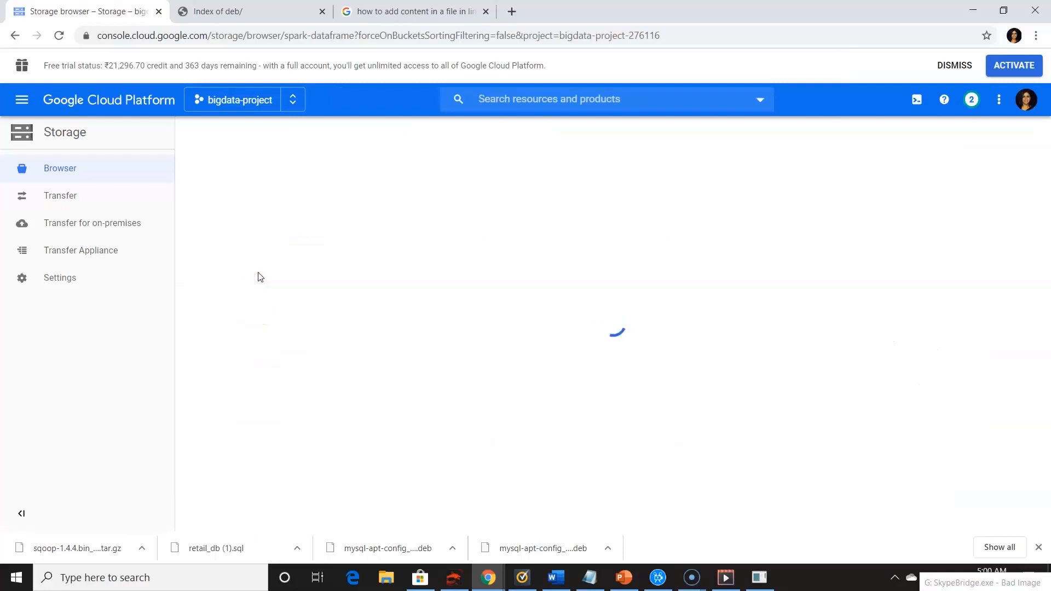
Upload the retail_db SQL file from the Downloads folder to the spark-dataframe bucket
scroll(339, 333, "down", 2)
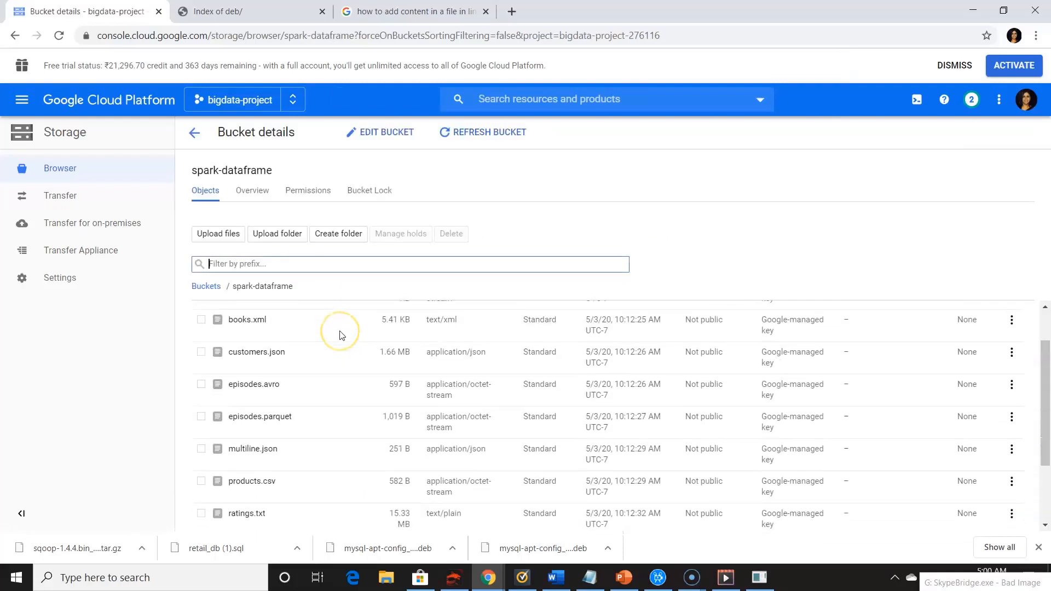
scroll(340, 334, "up", 3)
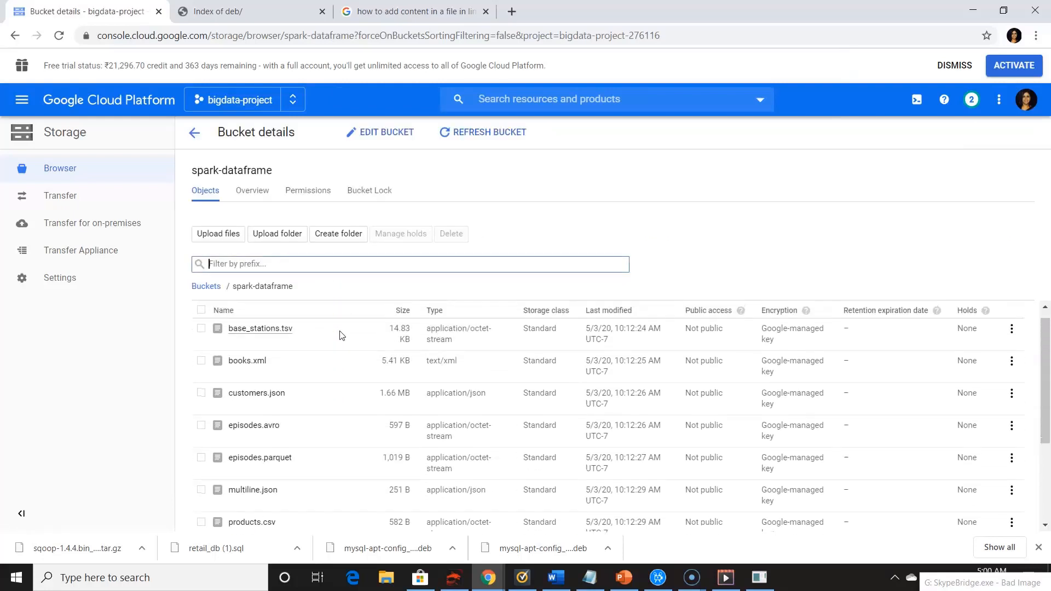
left_click(217, 233)
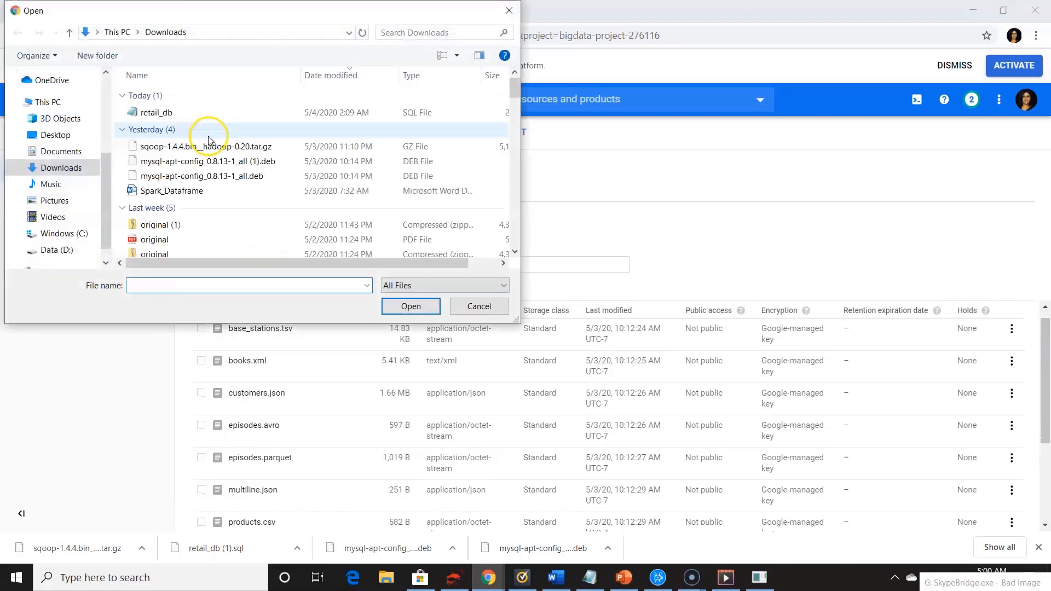
double_click(174, 111)
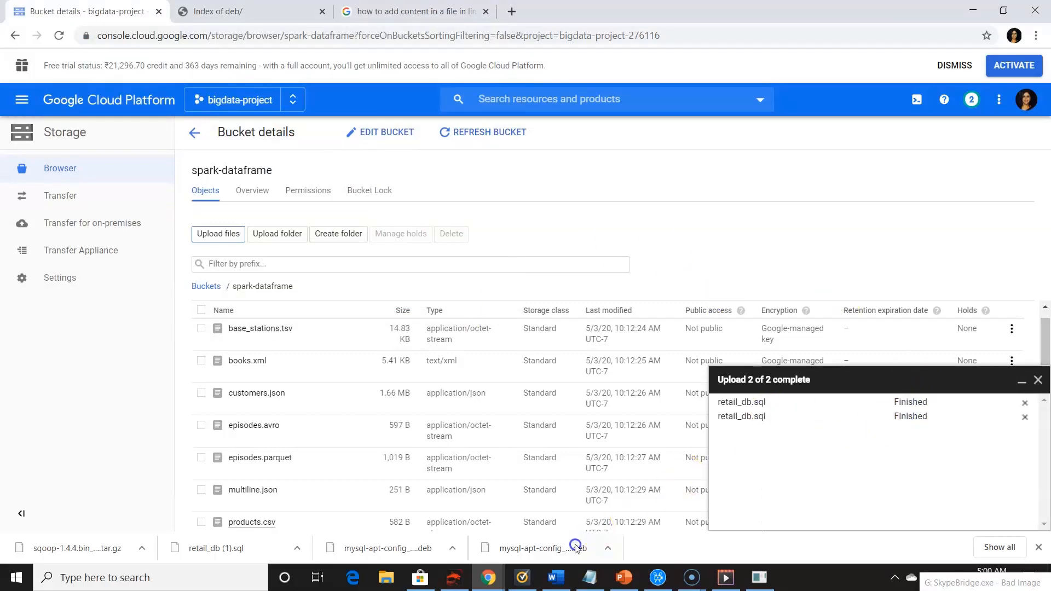
Return to the cluster's SSH terminal, change into the spark-dataset directory and list its files
left_click(552, 536)
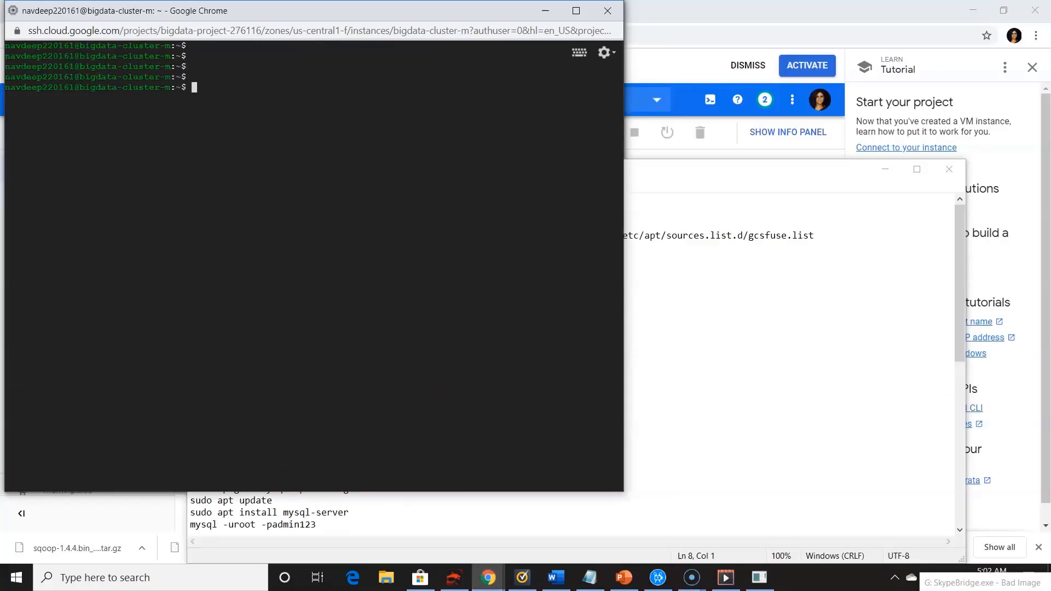
type("cd spark-dataset")
key("Return")
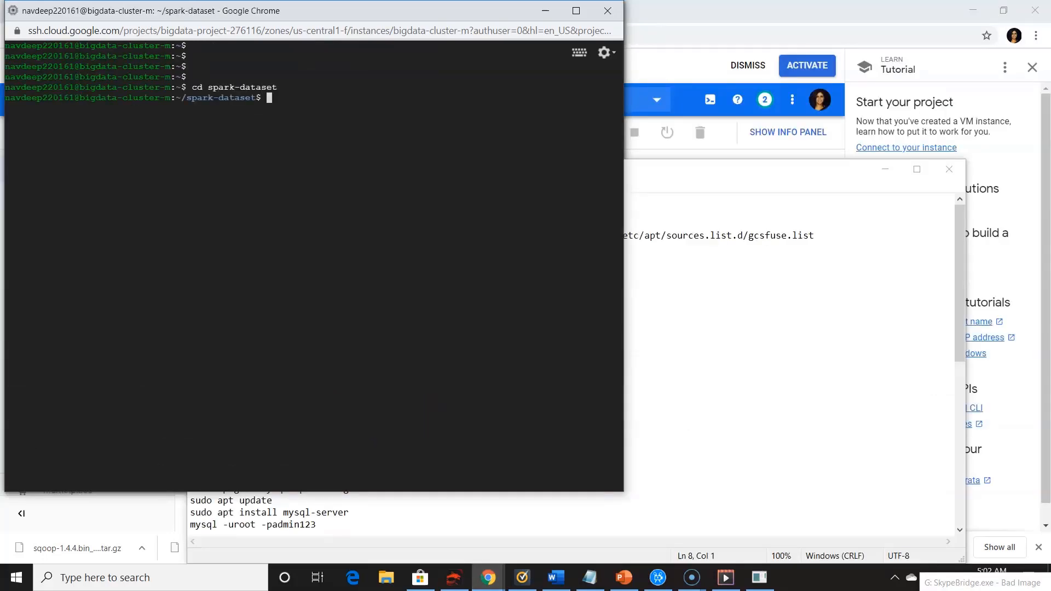
type("ls")
key("Return")
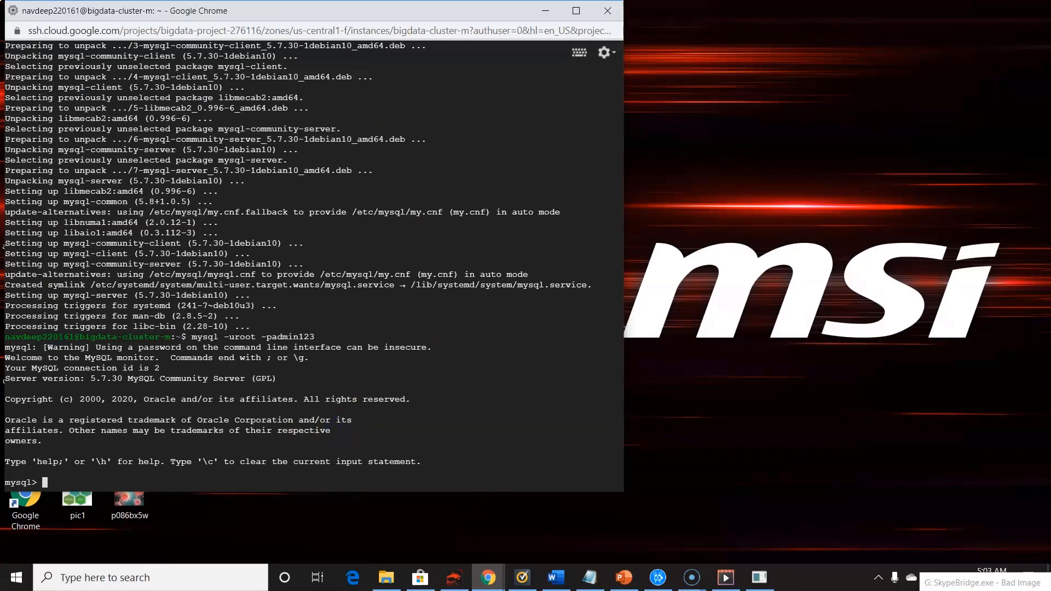
Load the retail database in the MySQL monitor by running source spark-dataset/retail_db.sql
left_click_drag(393, 11, 462, 42)
left_click(411, 168)
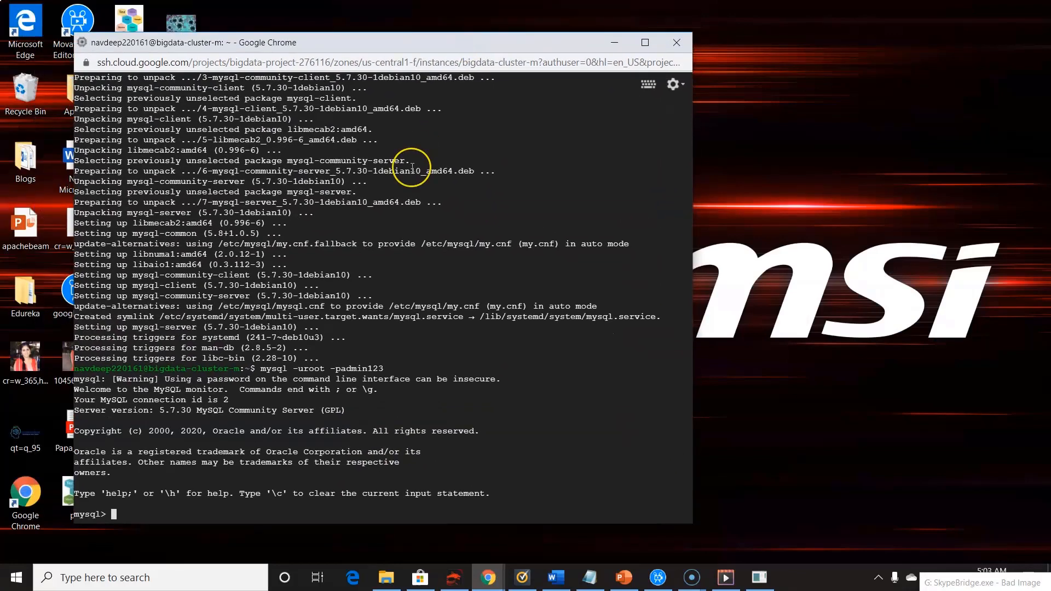
type("sour")
type("spark-dat")
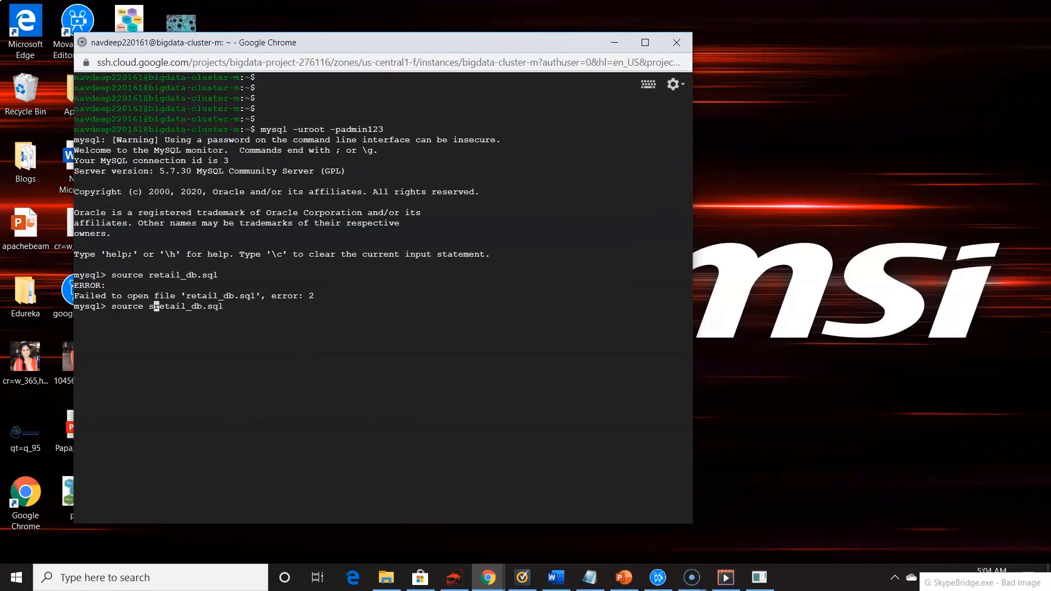
type("aset/")
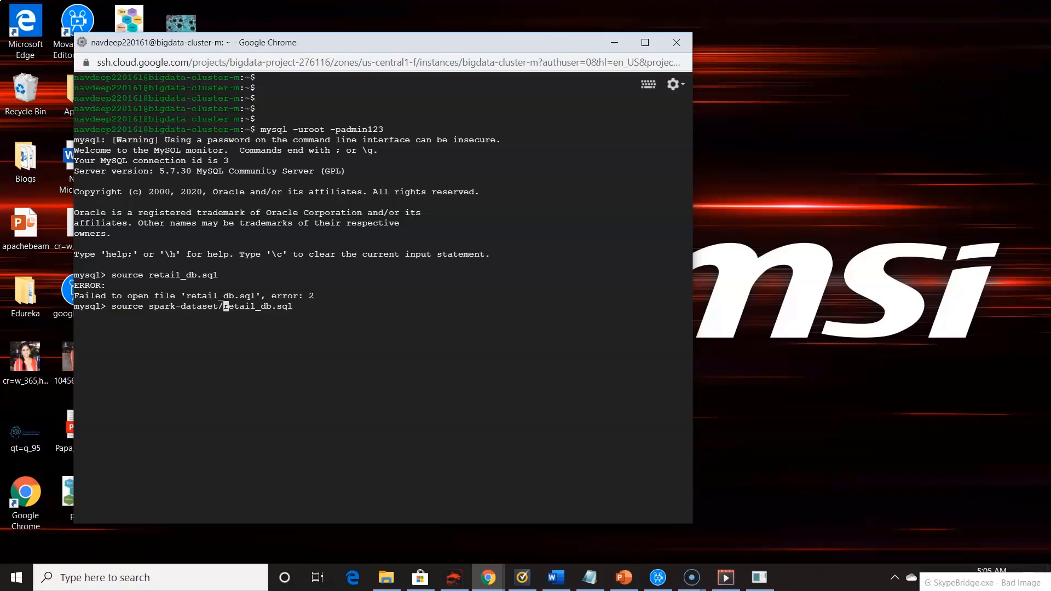
key("Return")
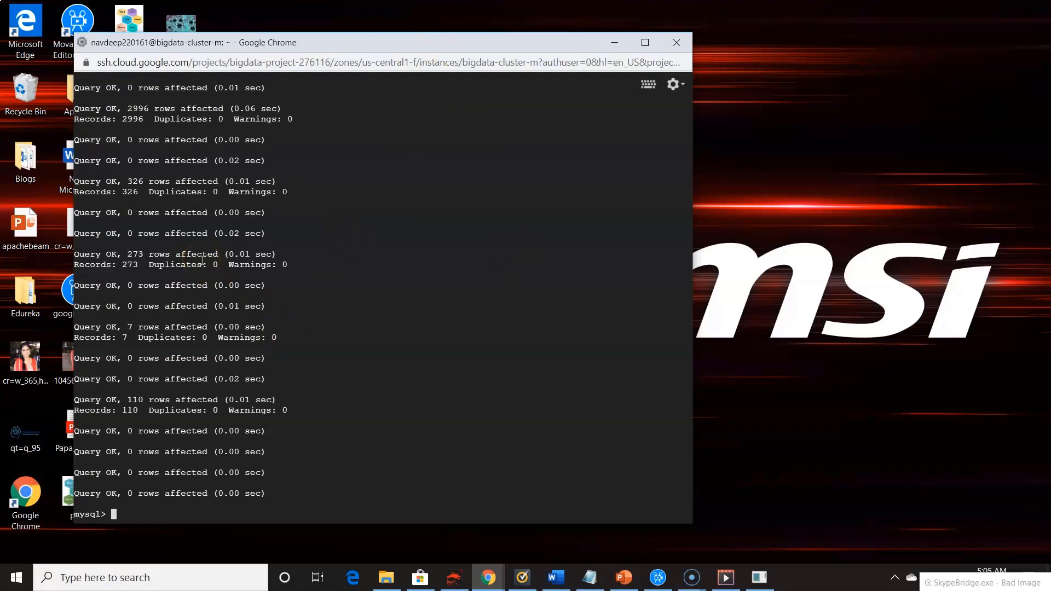
List the tables of the retail database with show tables;
type("show tables;")
key("Return")
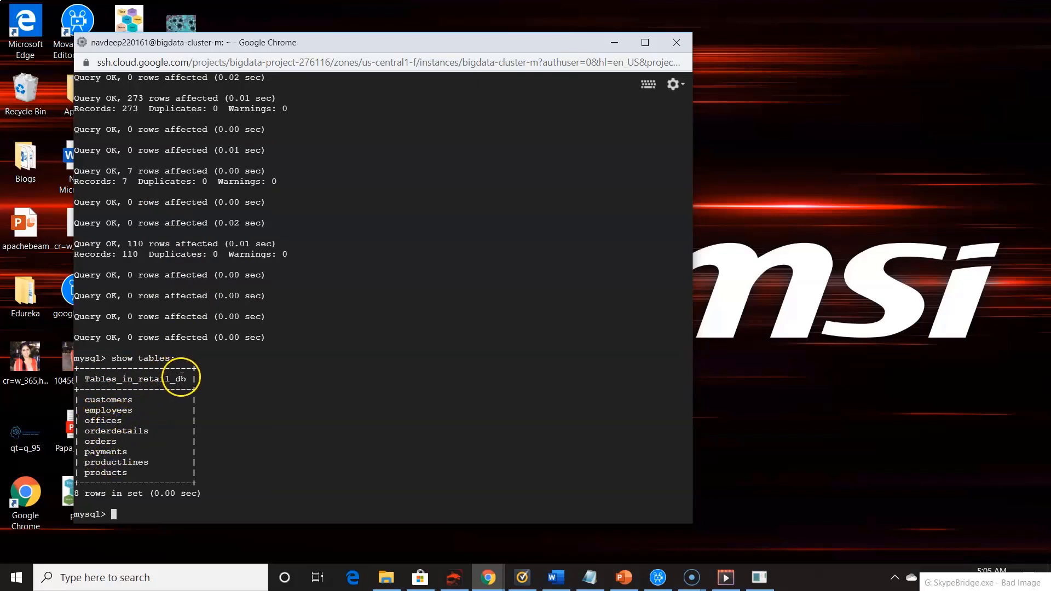
Download and extract Sqoop 1.4.3 in the home directory and export SQOOP_HOME, running the first Sqoop commands from the cluster_setup notes in the SSH terminal
key("alt+Tab")
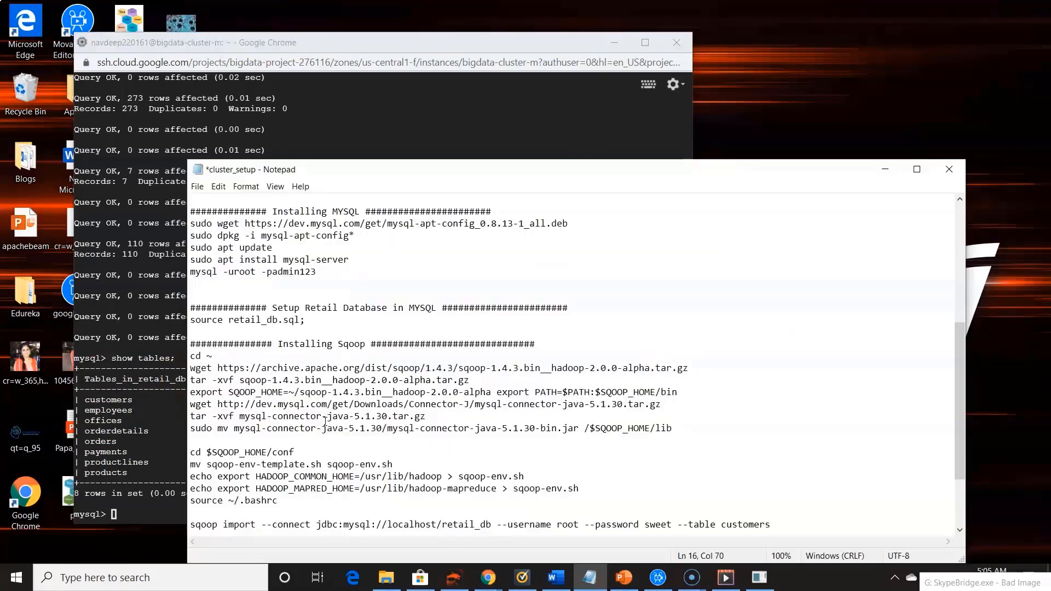
left_click(278, 345)
left_click_drag(279, 344, 370, 350)
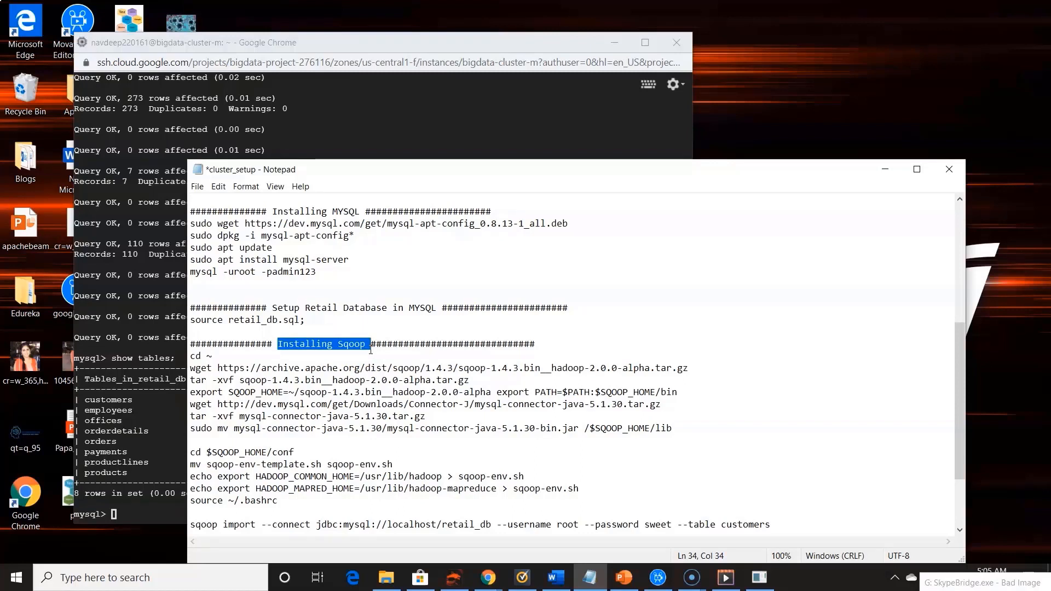
left_click(338, 392)
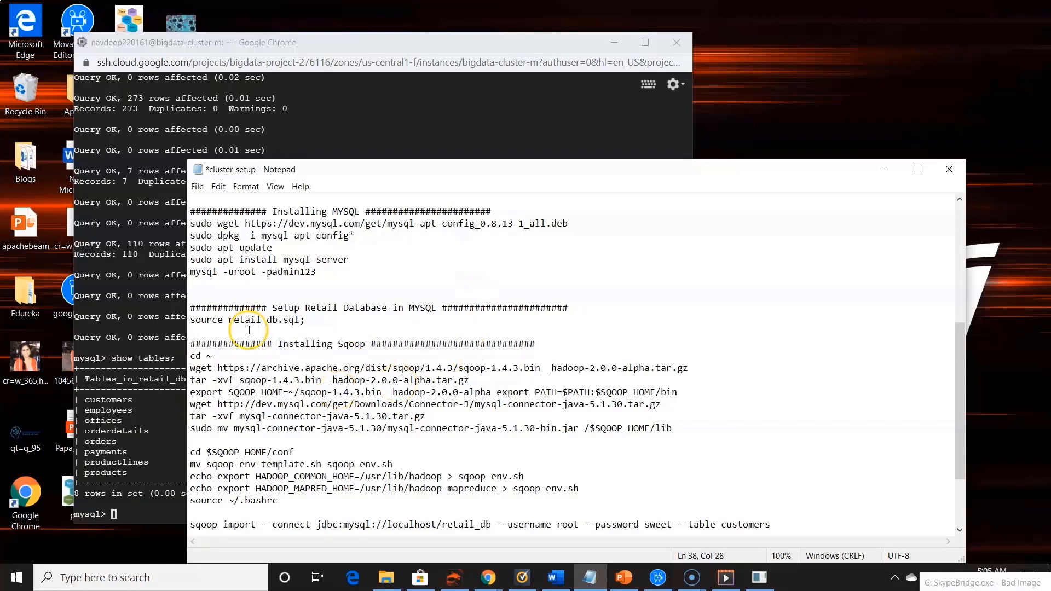
left_click_drag(191, 357, 406, 359)
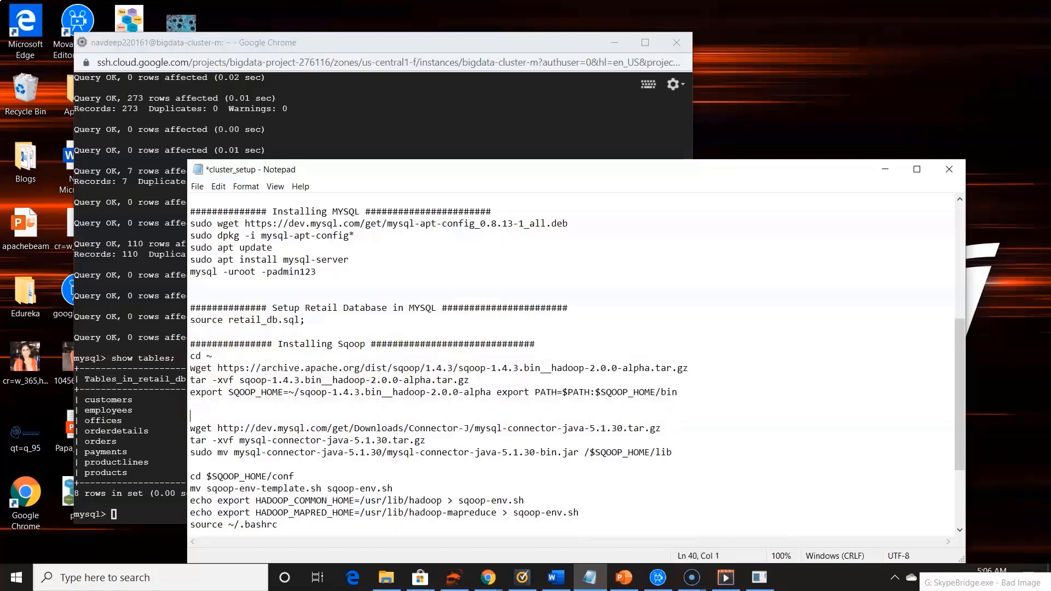
left_click(694, 391)
left_click_drag(269, 354, 190, 356)
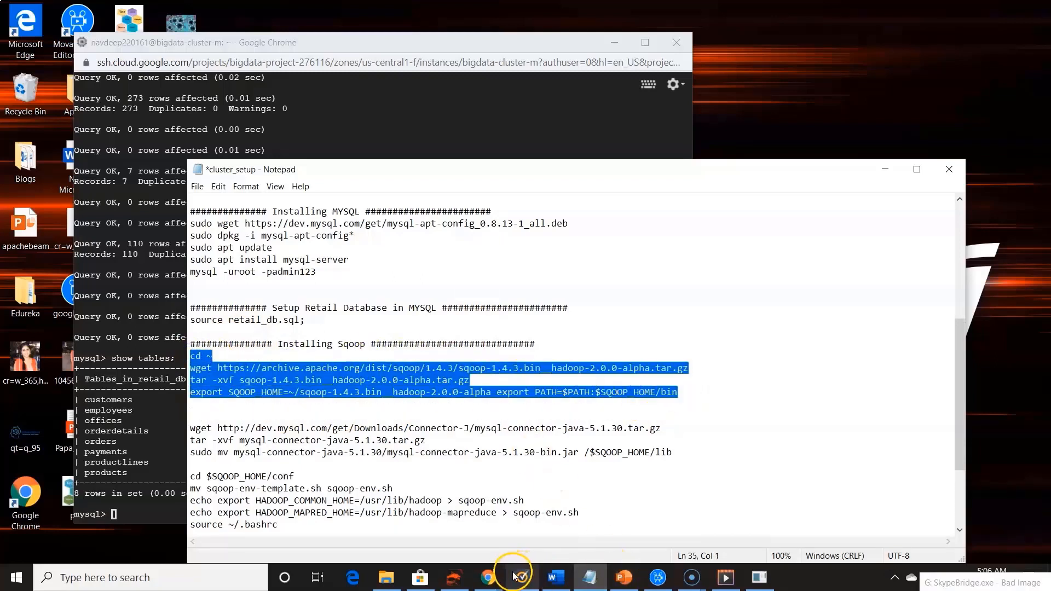
mouse_move(488, 577)
left_click(559, 528)
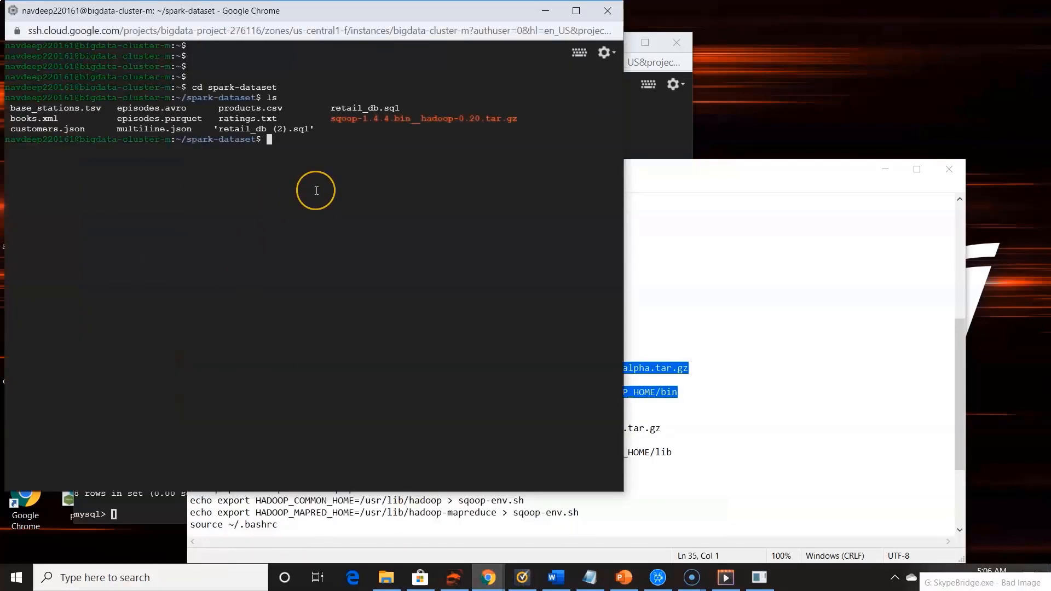
type("cd ~ wget https://archive.apache.org/dist/sqoop/1.4.3/sqoop-1.4.3.bin__hadoop-2.0.0-alpha.tar.gz")
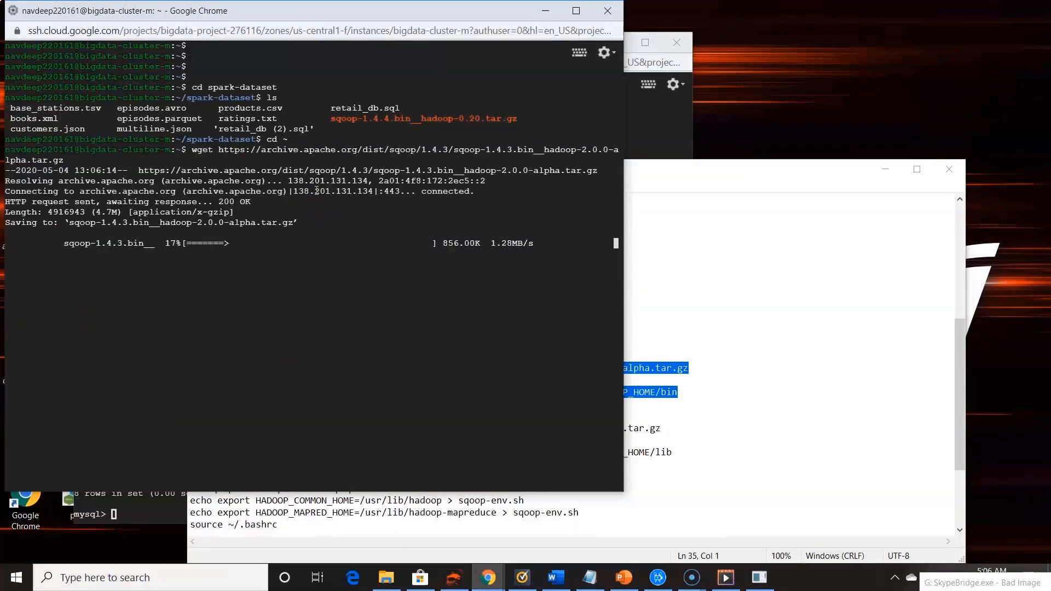
key("Return")
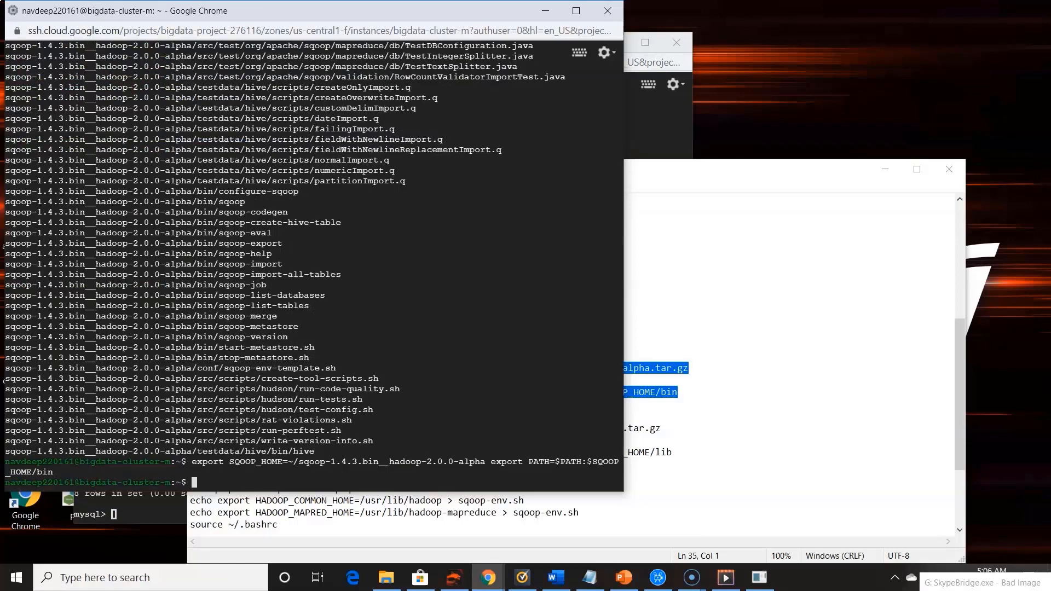
Download and extract mysql-connector-java-5.1.30.tar.gz and move its bin jar to /$SQOOP_HOME/lib, using the commands from the notes
key("alt+Tab")
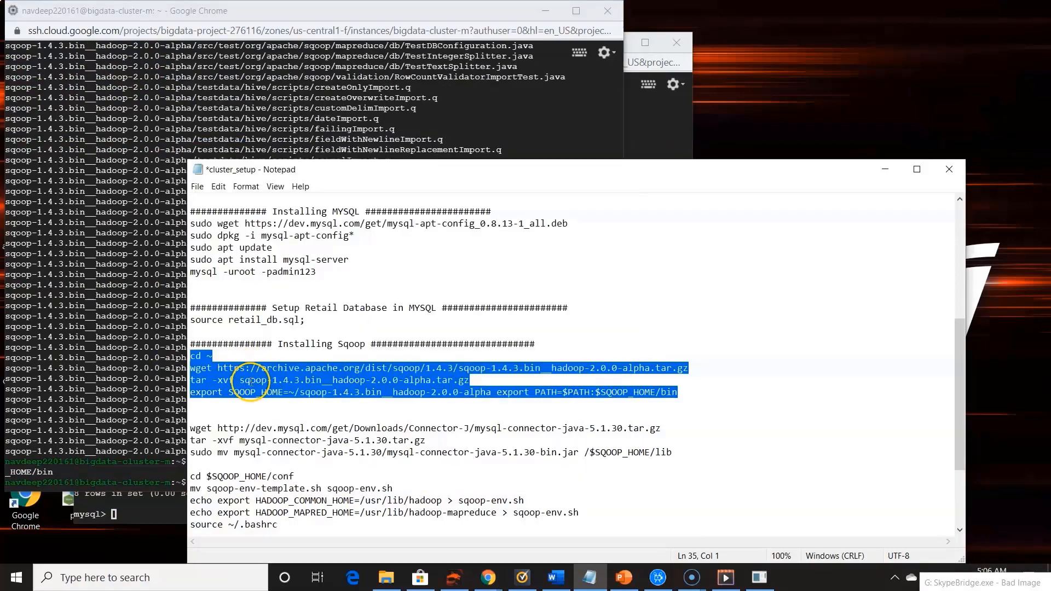
scroll(250, 405, "down", 1)
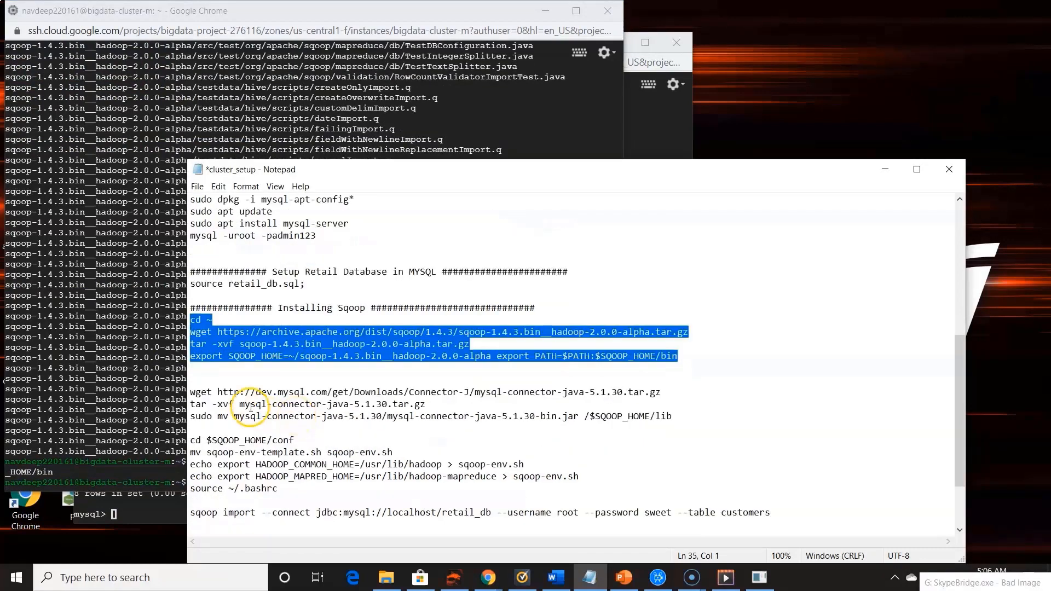
double_click(481, 393)
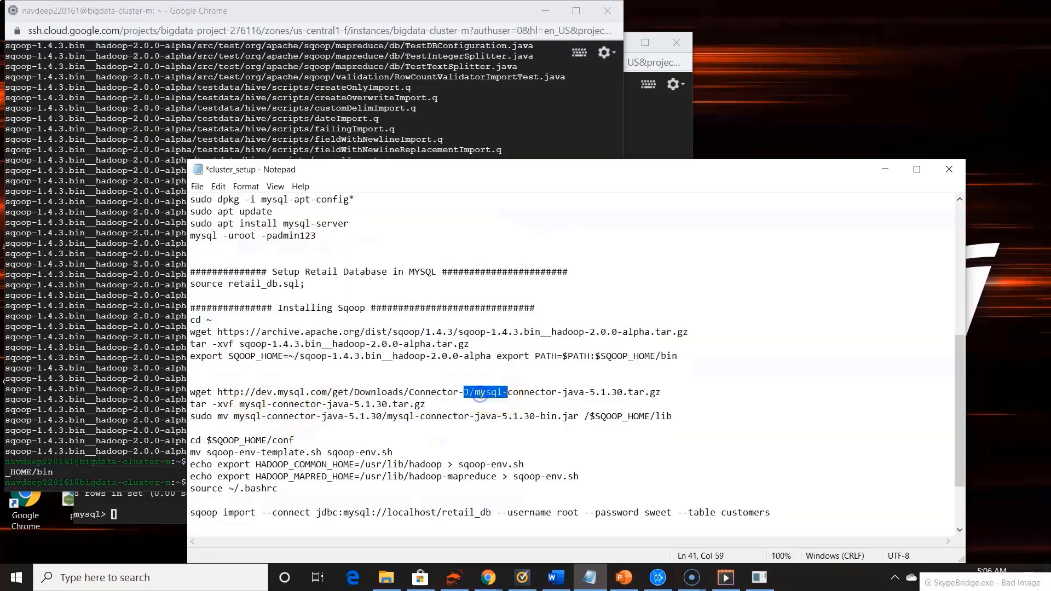
double_click(535, 393)
left_click_drag(732, 417, 133, 395)
left_click(160, 446)
left_click(255, 468)
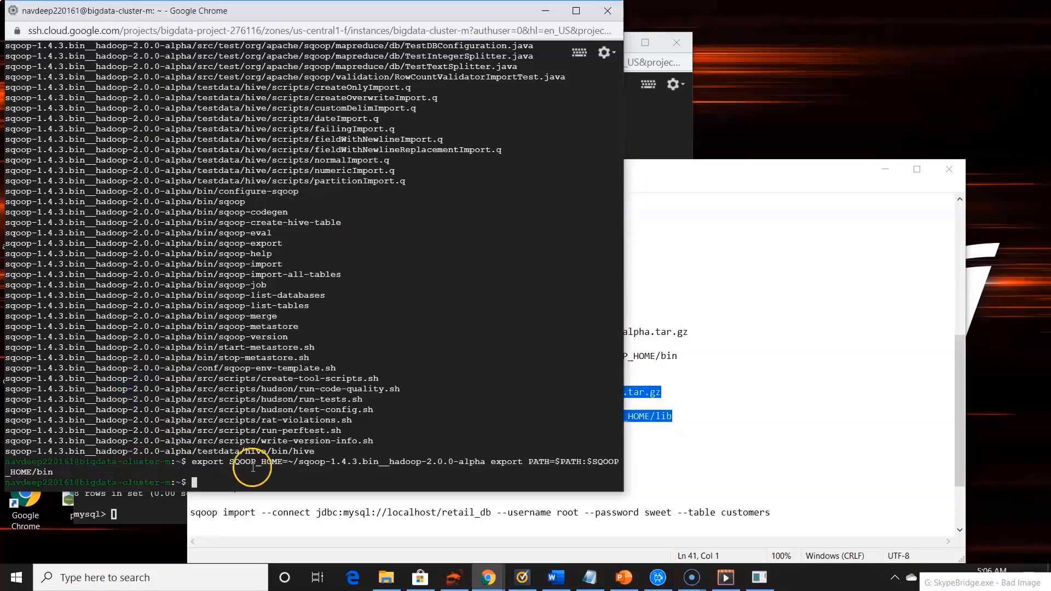
key("ctrl+c")
key("ctrl+v")
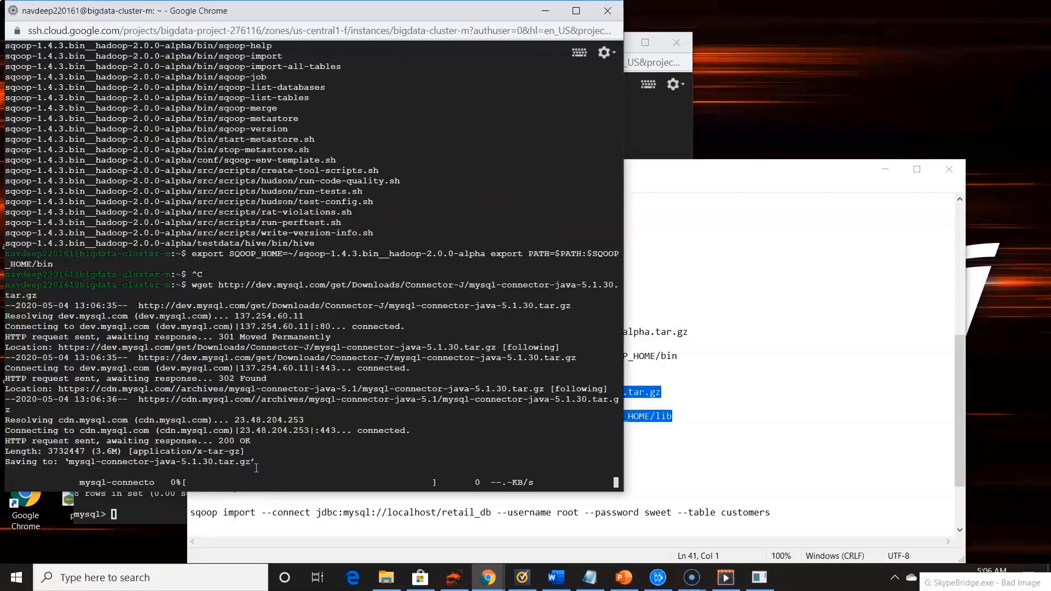
key("Return")
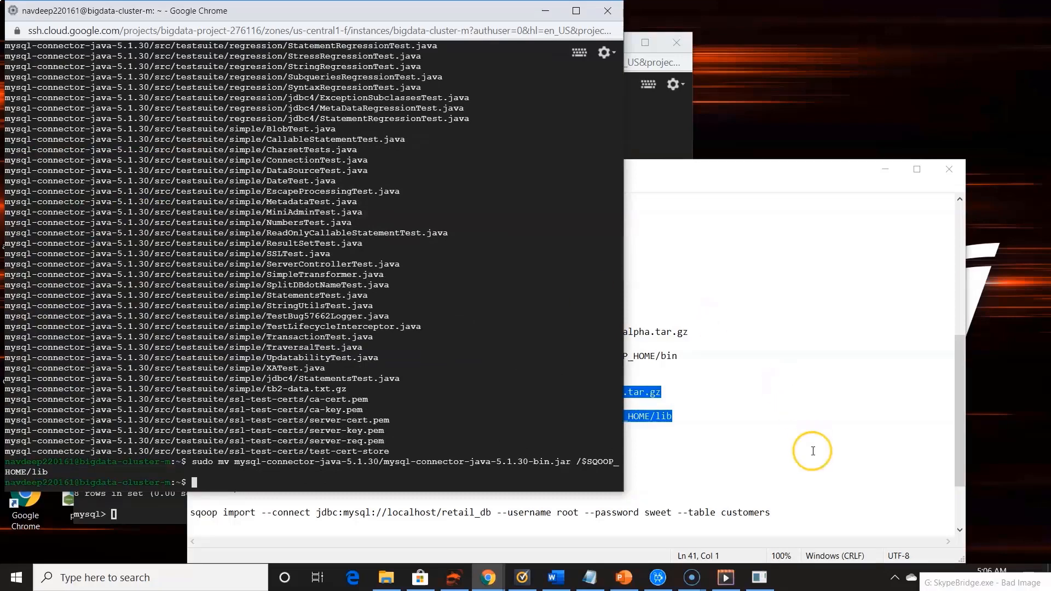
Rename sqoop-env-template.sh to sqoop-env.sh in $SQOOP_HOME/conf, write the HADOOP_COMMON_HOME and HADOOP_MAPRED_HOME exports to it, and source ~/.bashrc
left_click(761, 444)
left_click_drag(190, 440, 281, 488)
key("ctrl+c")
left_click(134, 479)
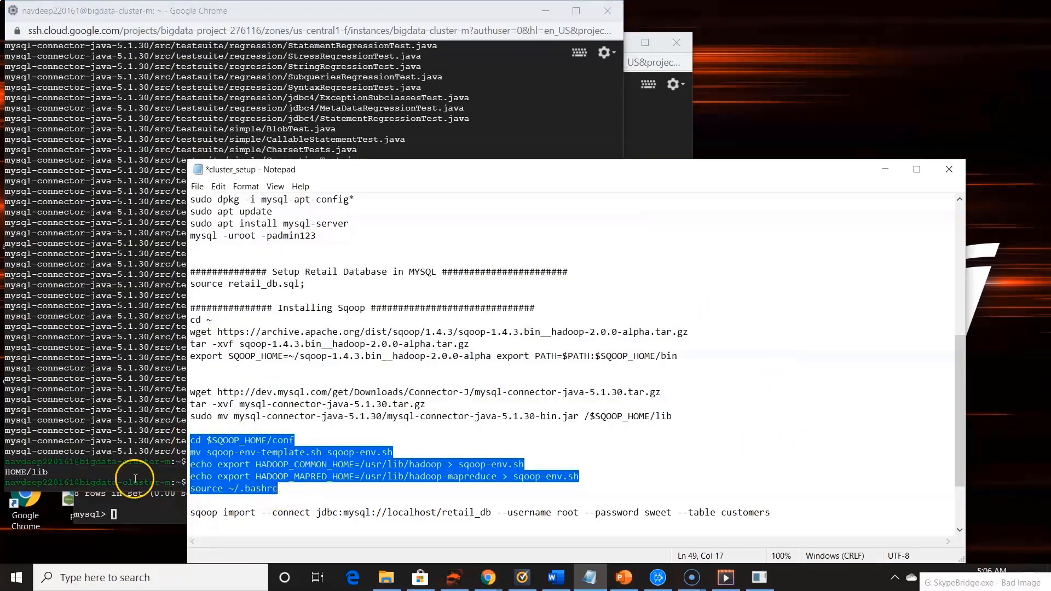
key("ctrl+v")
key("Return")
Clear the terminal and try to import the customers table from jdbc:mysql://localhost/retail_db with sqoop import as root, supplying the database password
type("clear")
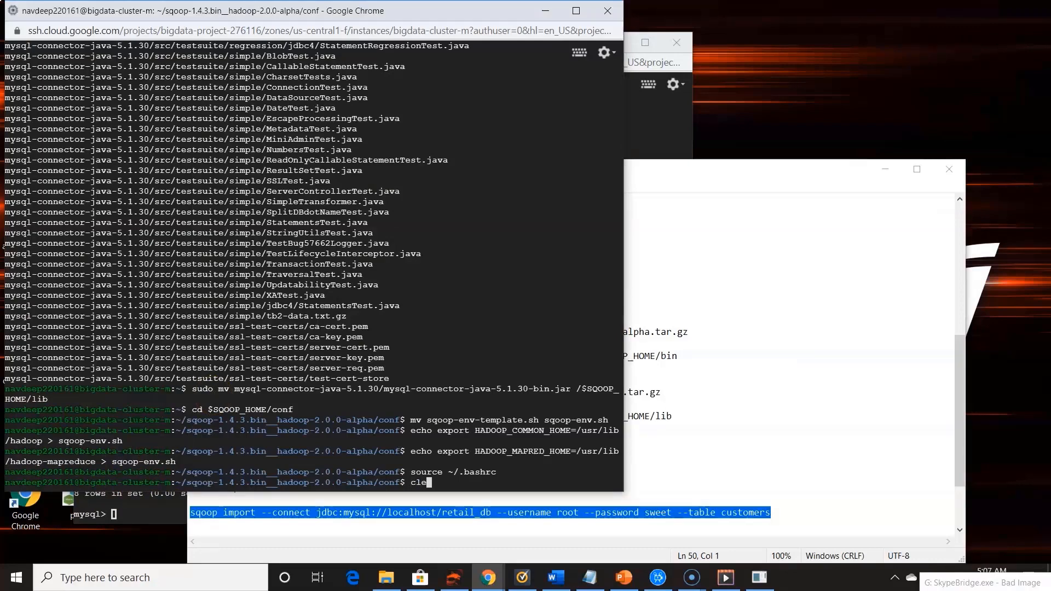
key("Return")
key("Return")
key("Return")
key("Return")
key("Return")
key("Return")
key("Return")
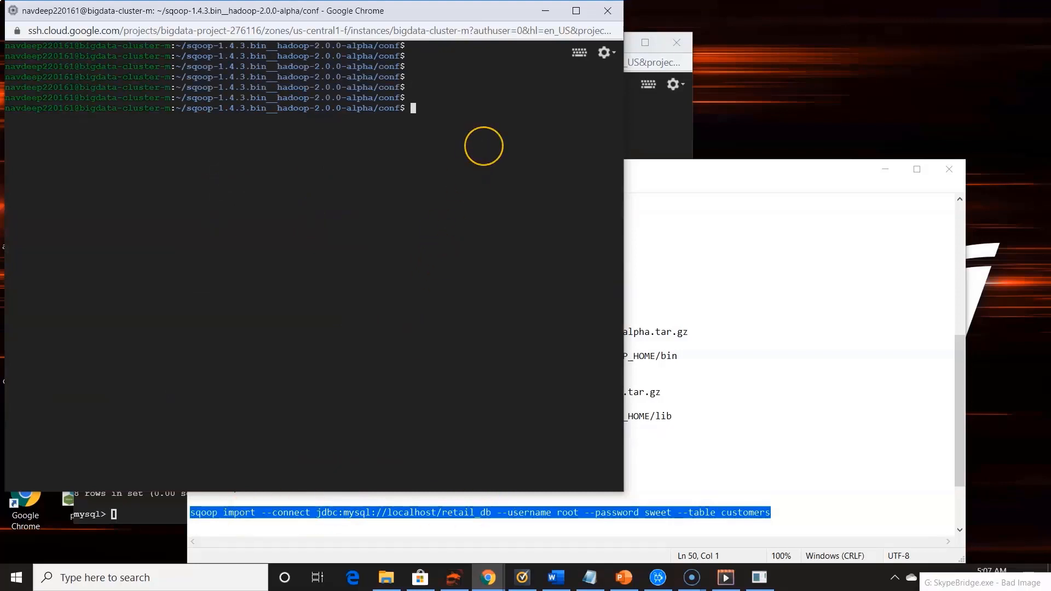
key("Return")
key("ctrl+v")
key("Return")
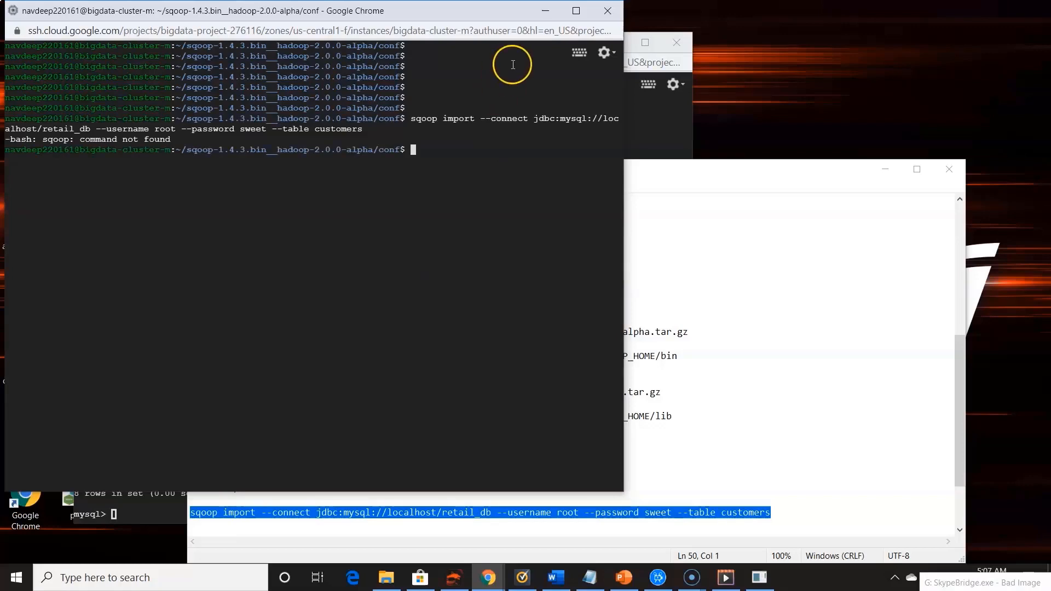
Run export SQOOP_HOME=~/sqoop-1.4.3.bin__hadoop-2.0.0-alpha export PATH=$PATH:$SQOOP_HOME/bin from the notes again in the terminal
left_click(719, 350)
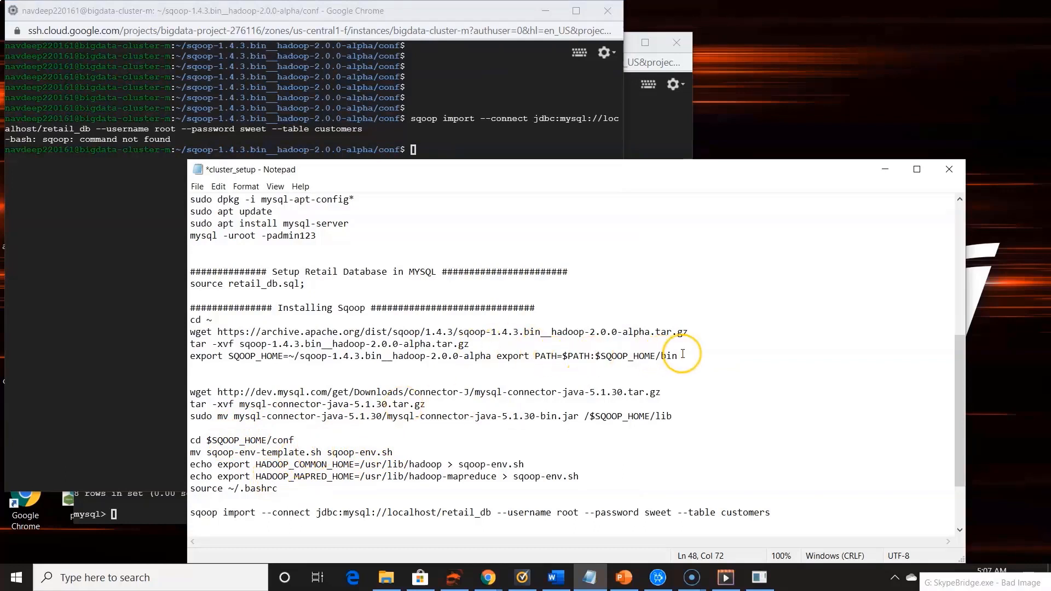
left_click_drag(679, 356, 189, 357)
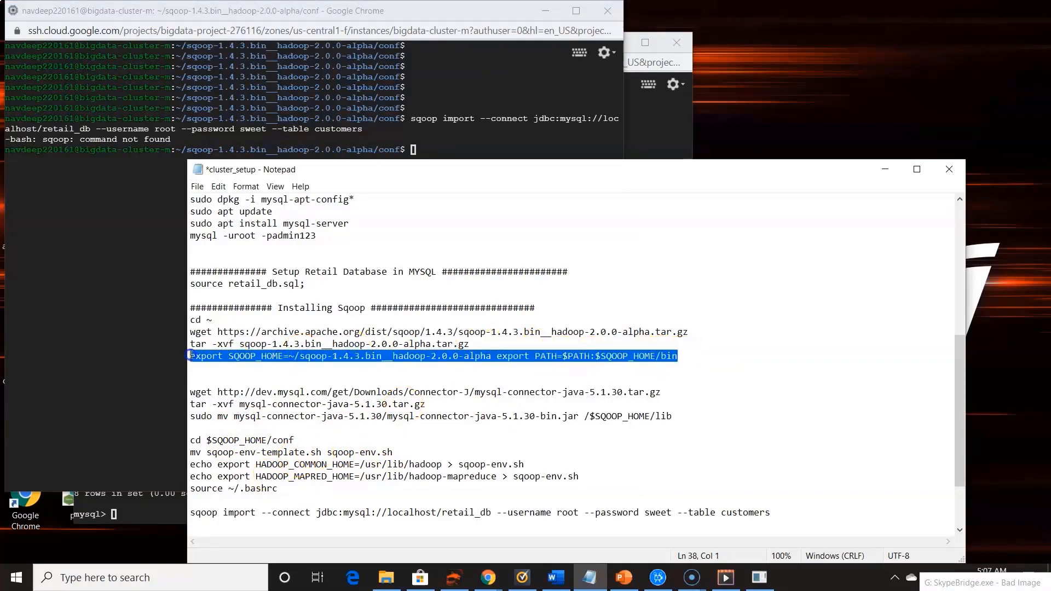
left_click(323, 159)
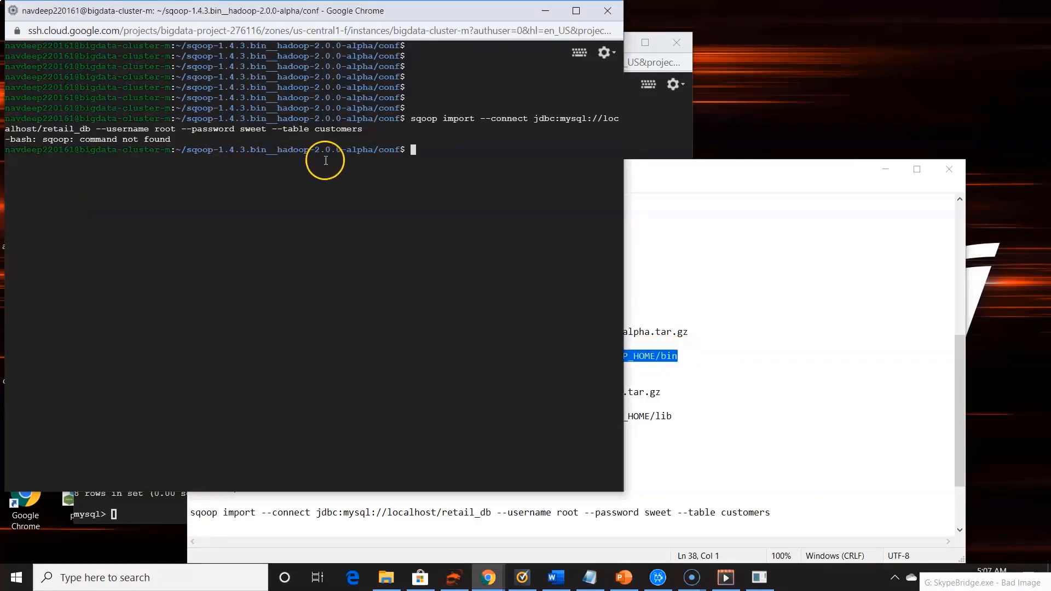
key("ctrl+v")
key("Return")
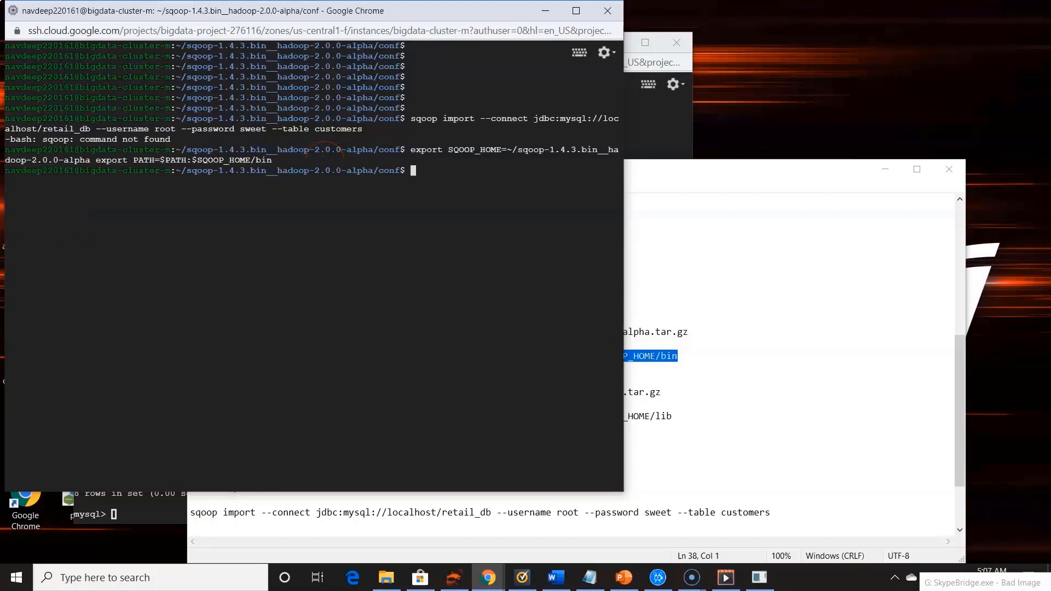
Check the Sqoop installation by running sqoop version
type("sqoop version")
key("Return")
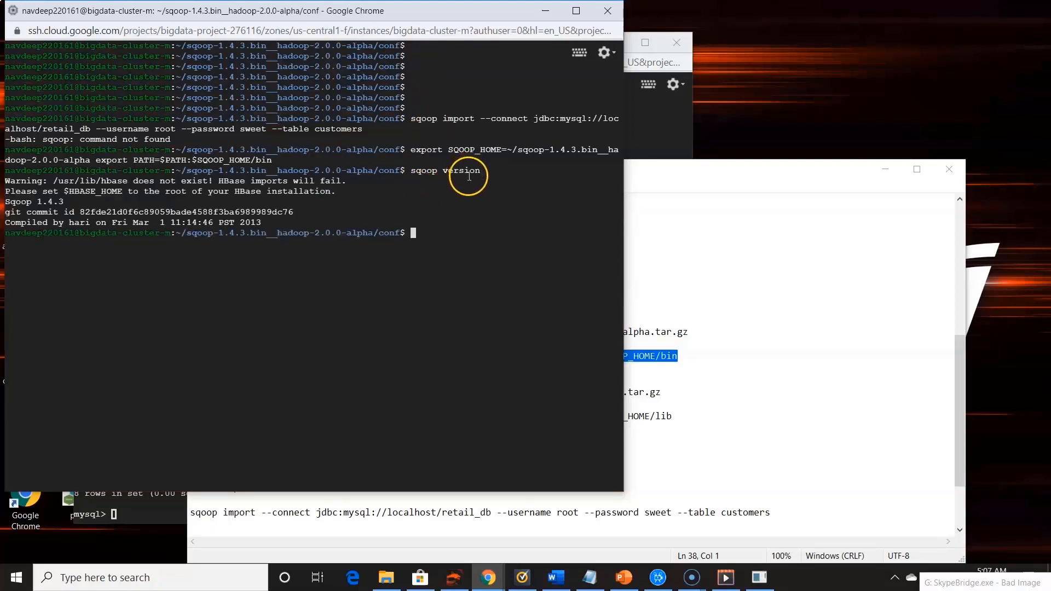
key("ctrl+v")
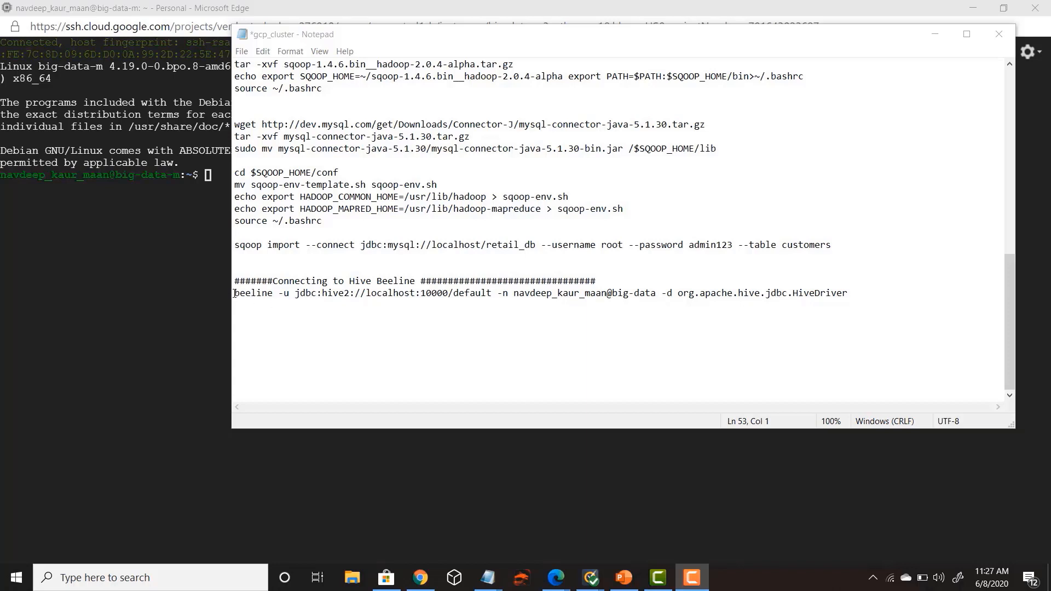
Connect to Hive by running the notes' beeline command for jdbc:hive2://localhost:10000/default with the account's user name and the org.apache.hive.jdbc.HiveDriver driver
left_click_drag(236, 293, 574, 311)
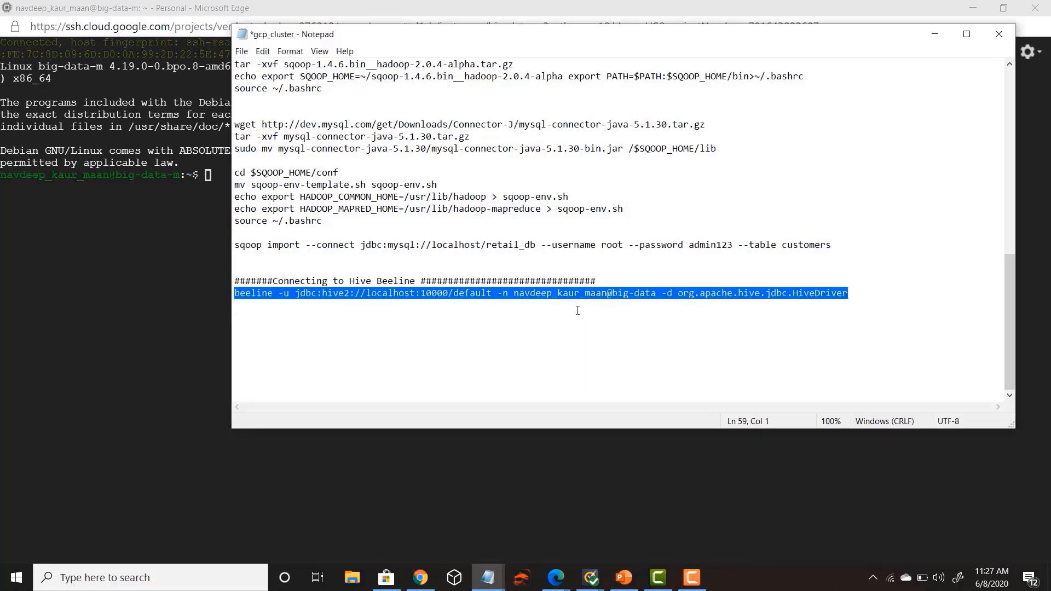
left_click(325, 294)
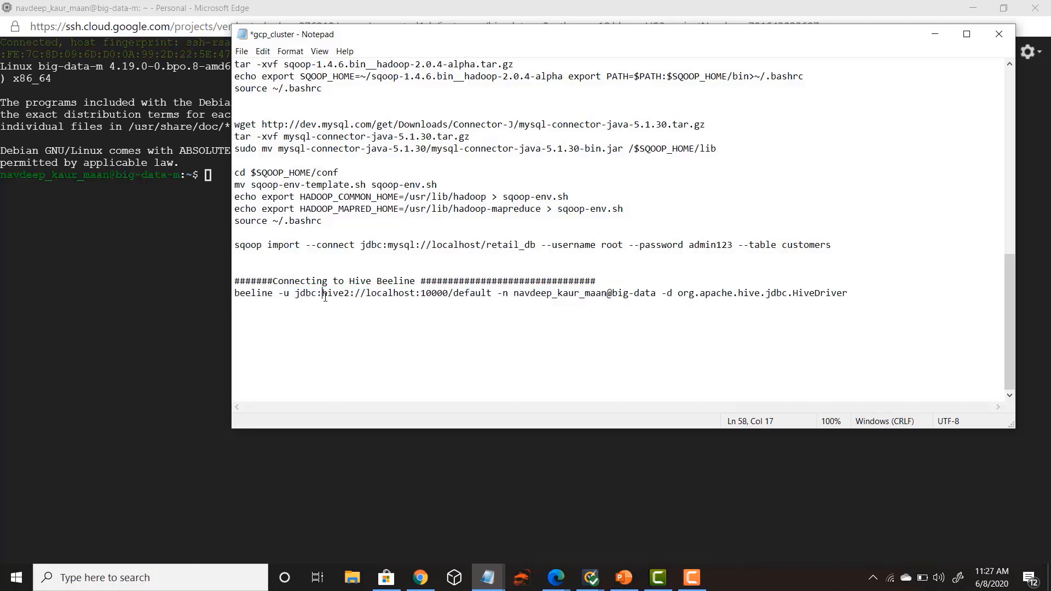
left_click(517, 295)
mouse_move(515, 294)
left_mouse_down()
mouse_move(847, 295)
mouse_move(516, 291)
left_mouse_up()
left_click(623, 293)
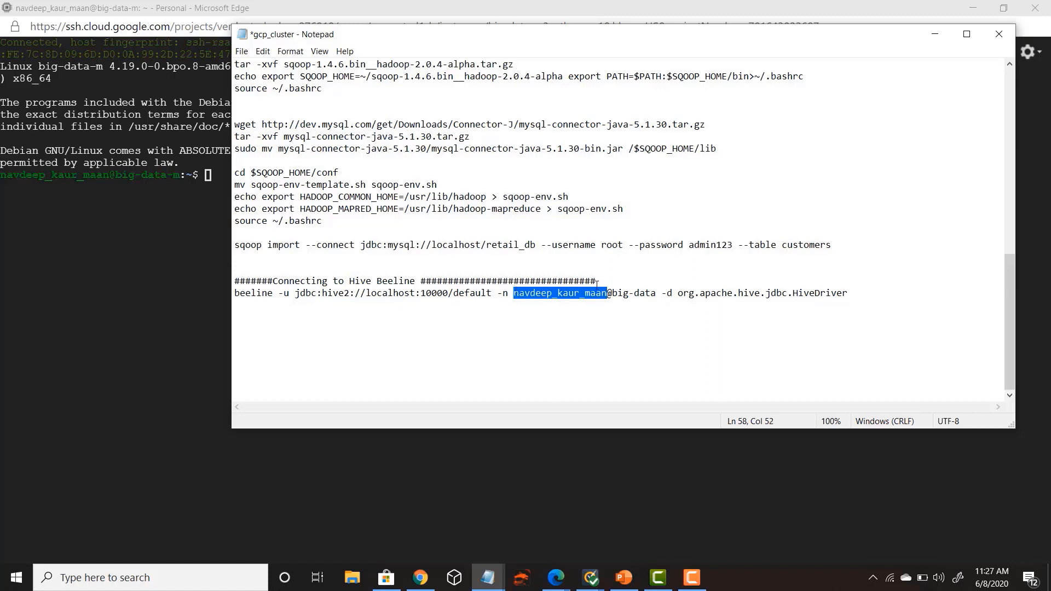
left_click_drag(613, 294, 662, 295)
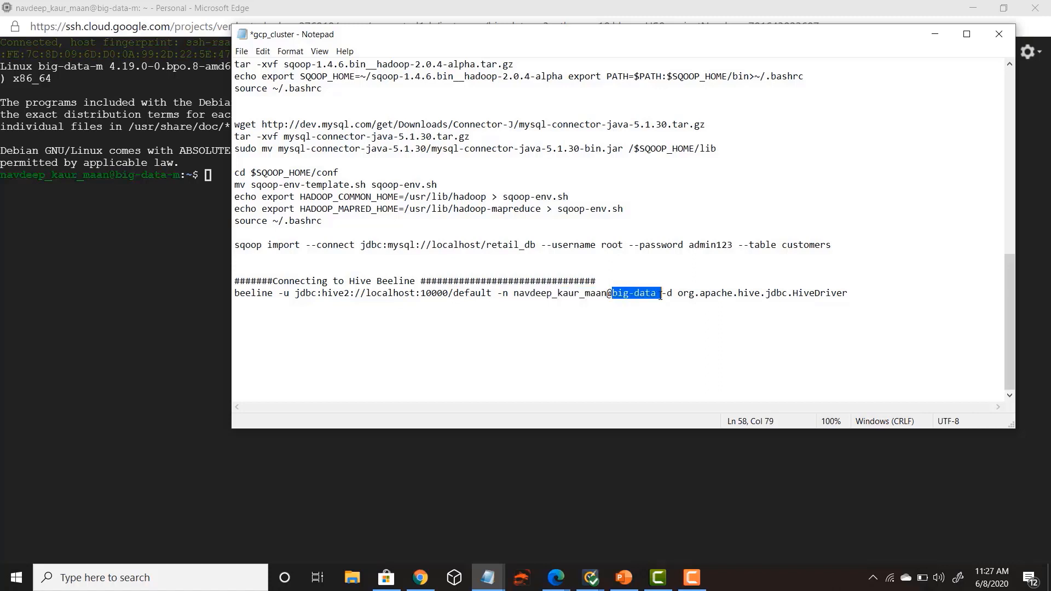
left_click(658, 296)
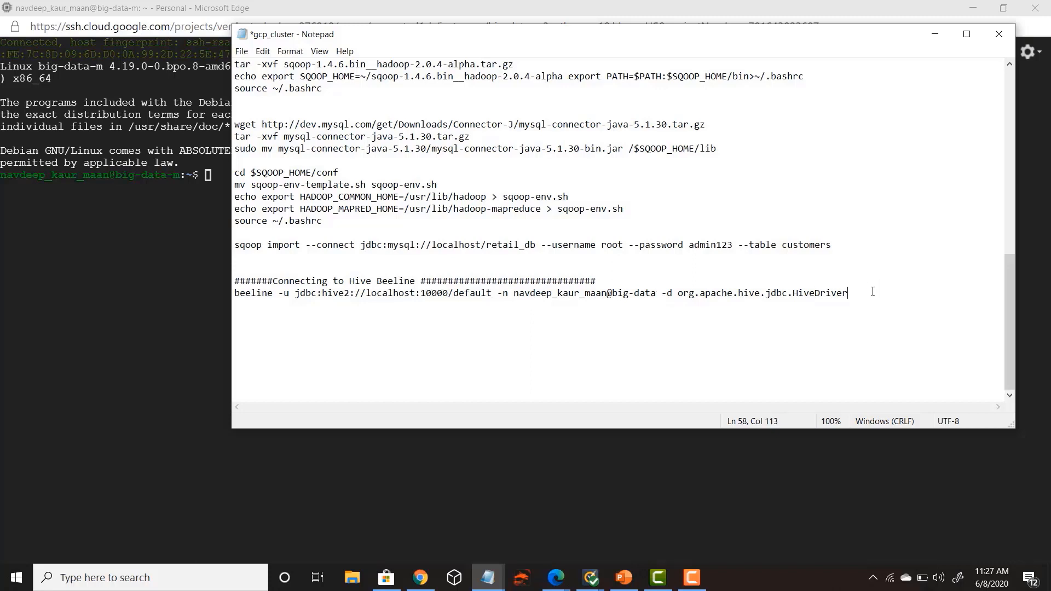
left_click_drag(874, 292, 218, 292)
key("ctrl+c")
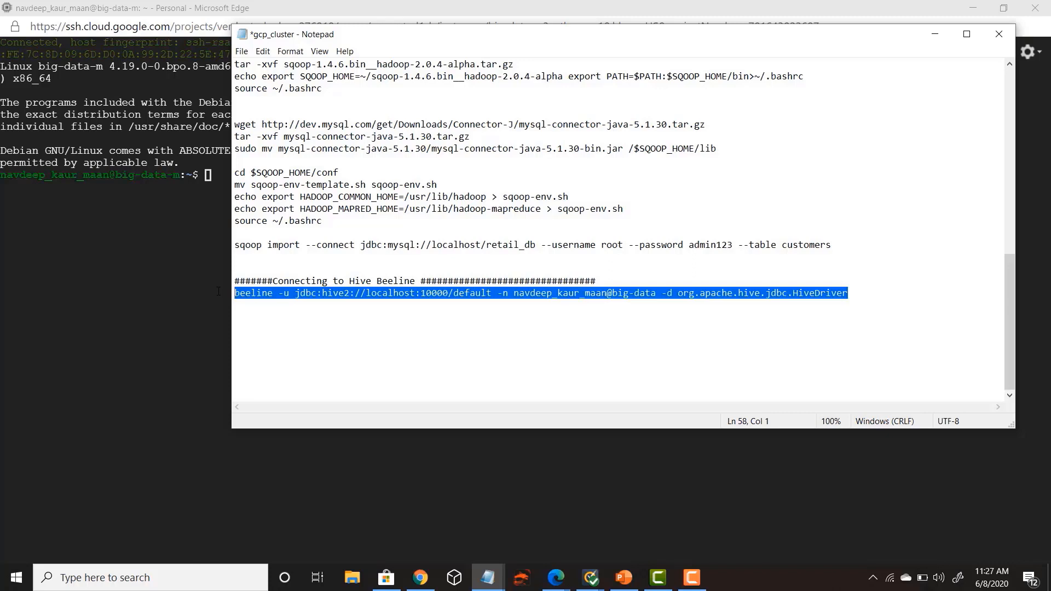
left_click(214, 182)
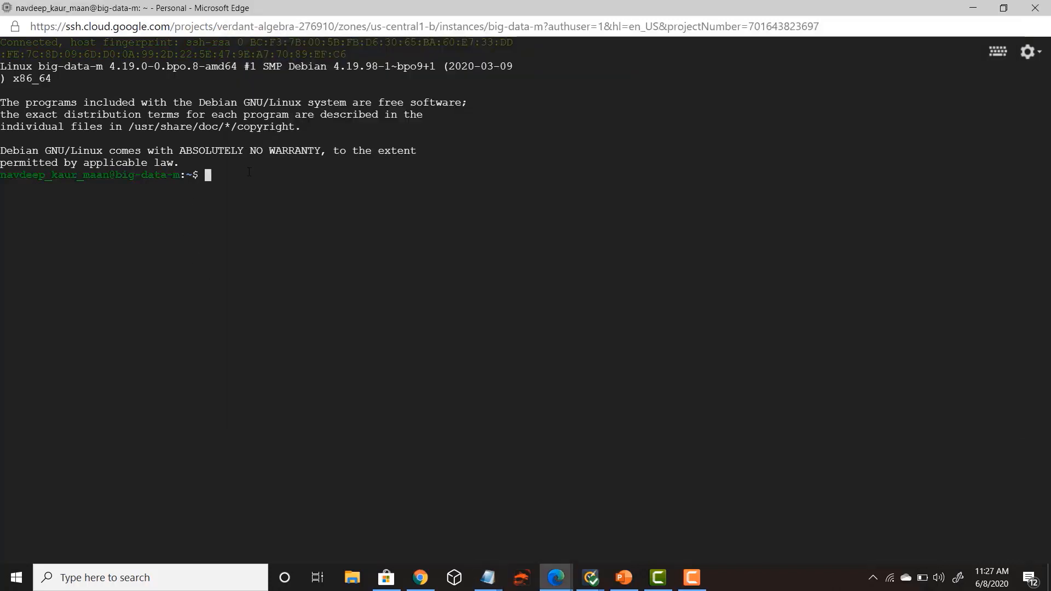
key("ctrl+v")
key("Return")
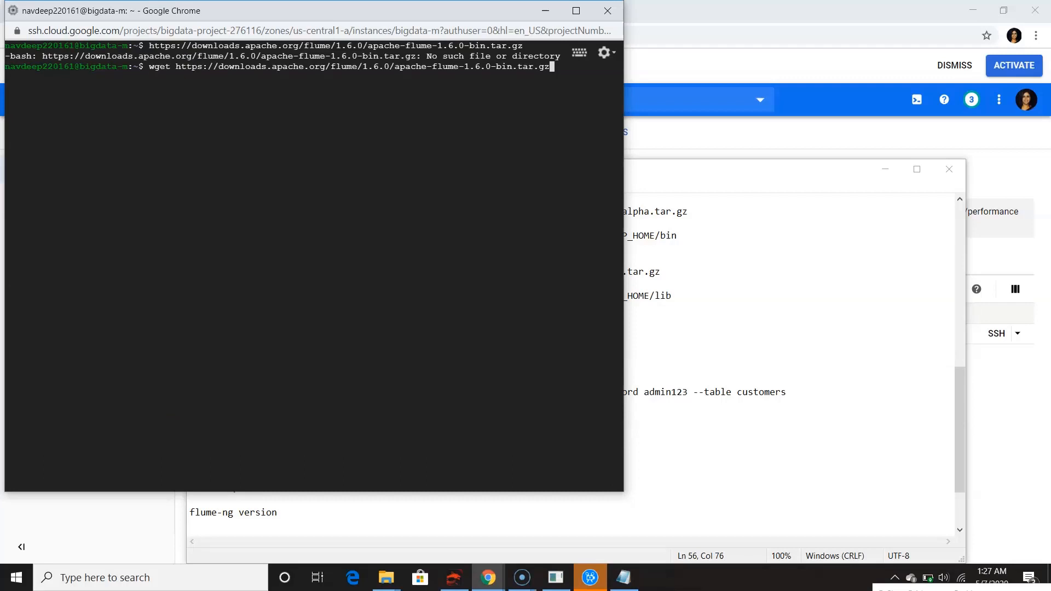
Download apache-flume-1.6.0-bin.tar.gz from downloads.apache.org with wget and list the files in the home directory
key("Return")
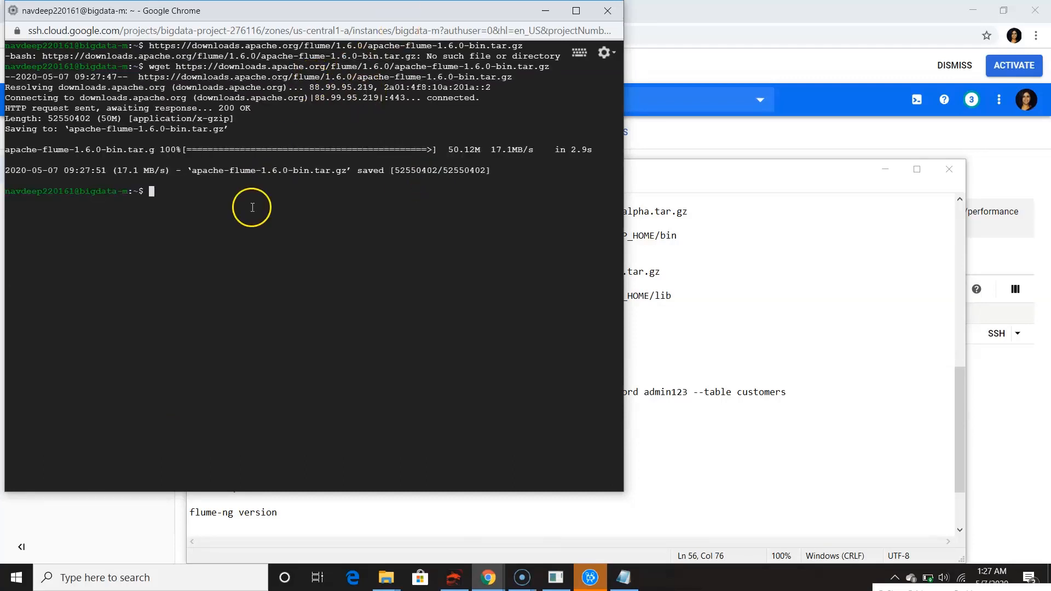
type("ls")
key("Return")
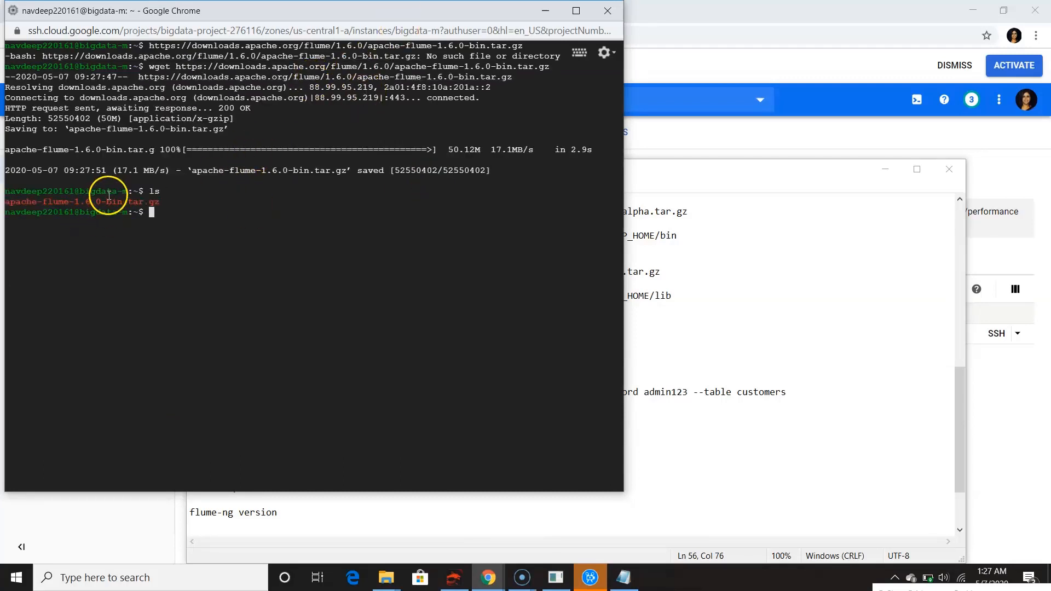
Extract apache-flume-1.6.0-bin.tar.gz with the notes' tar xzf command and list the home directory's files
left_click(623, 578)
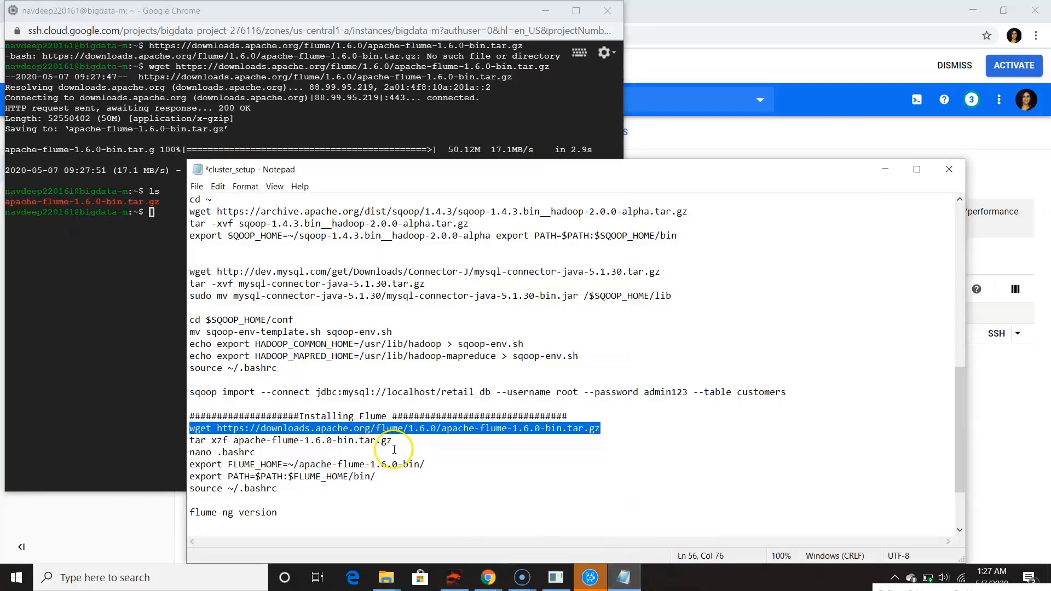
left_click_drag(392, 441, 190, 441)
left_click(113, 222)
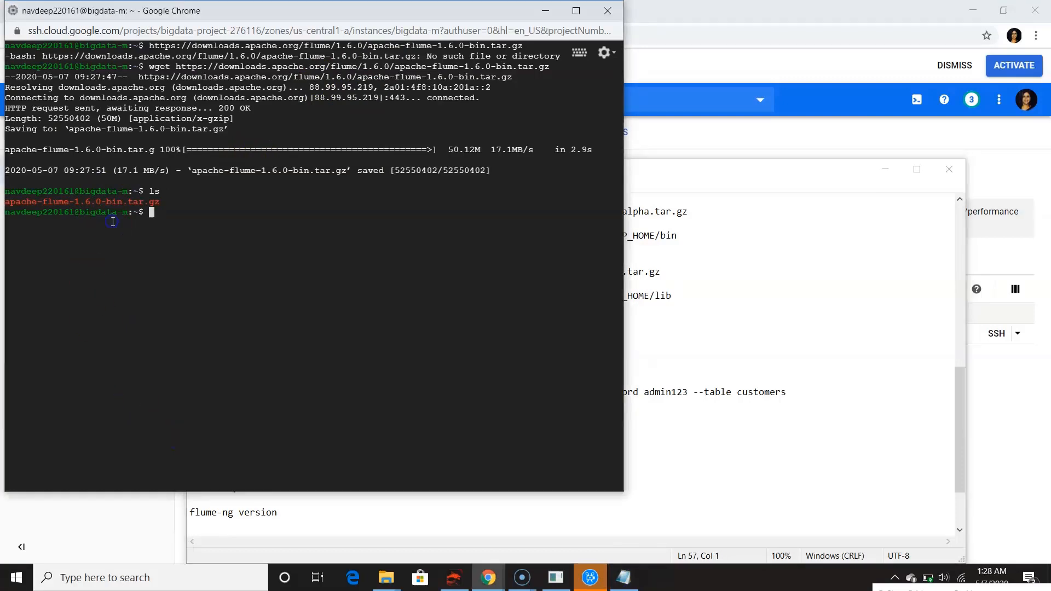
type("tar xzf apache-flume-1.6.0-bin.tar.gz")
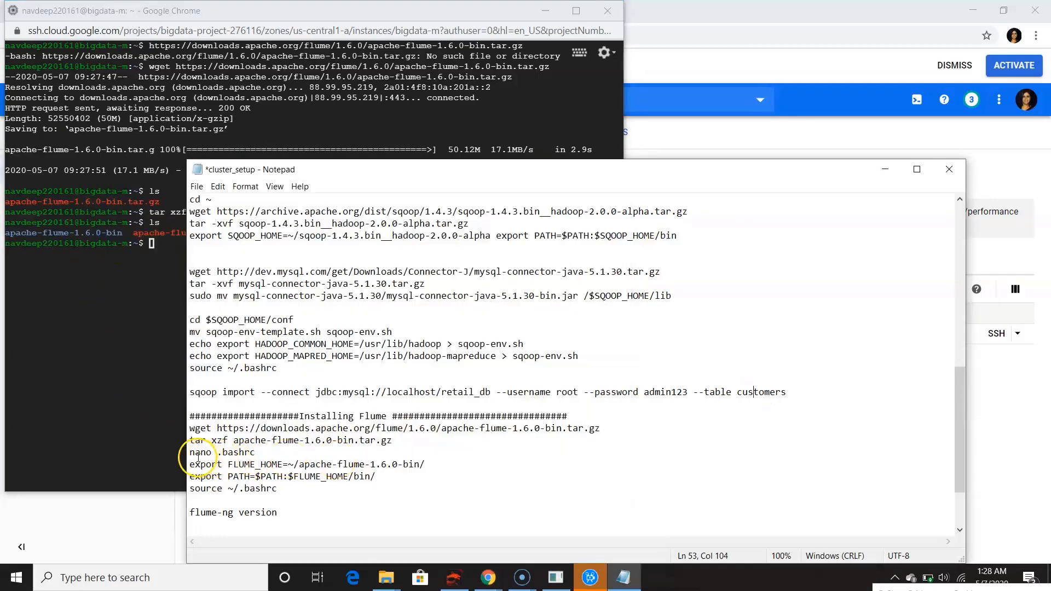
Open .bashrc for editing in the terminal with the notes' nano .bashrc command
left_click_drag(189, 453, 277, 450)
key("ctrl+c")
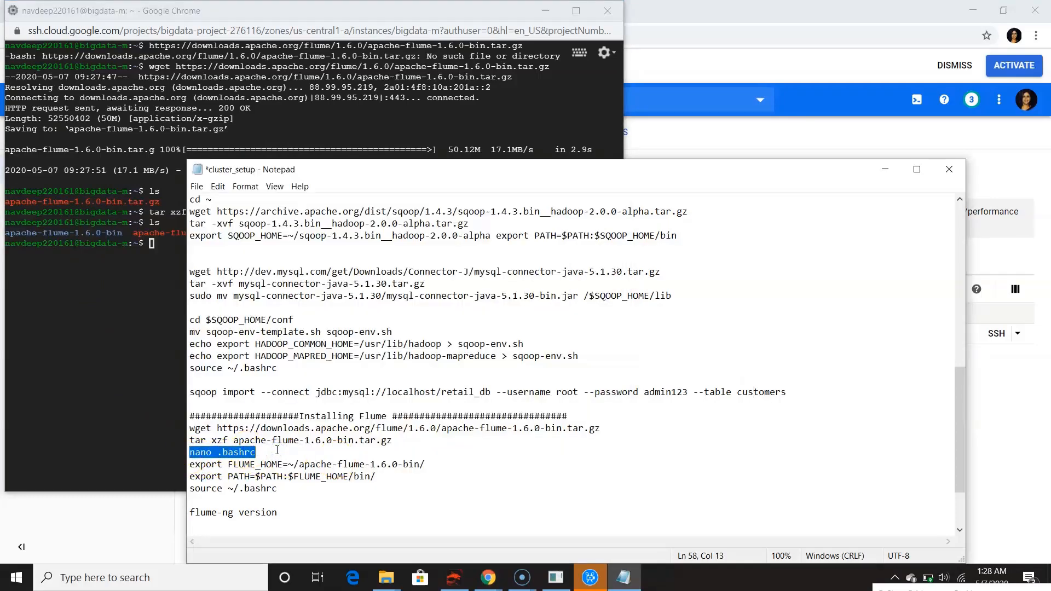
left_click(99, 441)
key("ctrl+v")
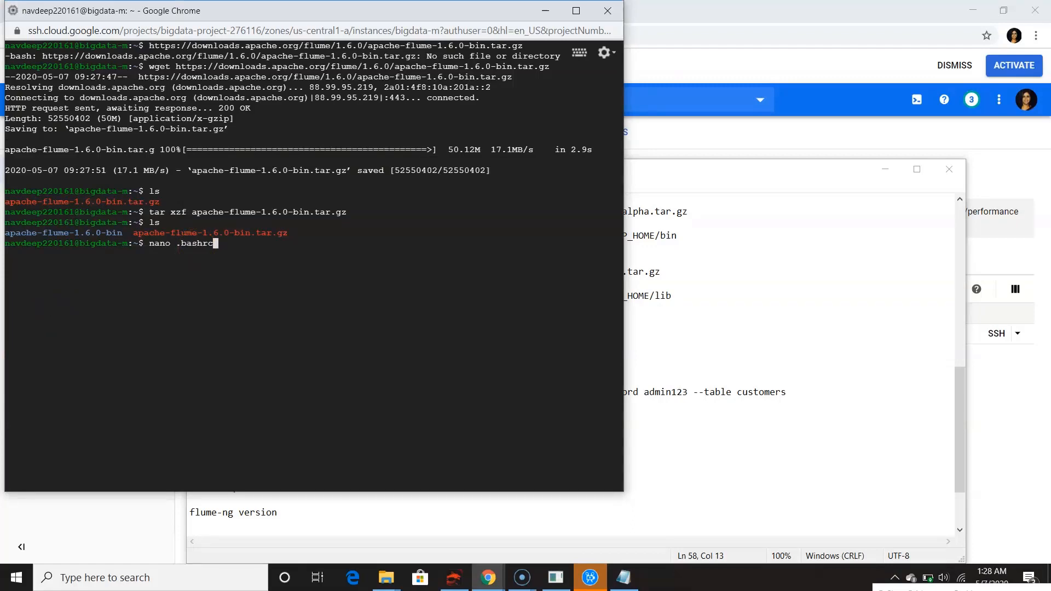
key("Return")
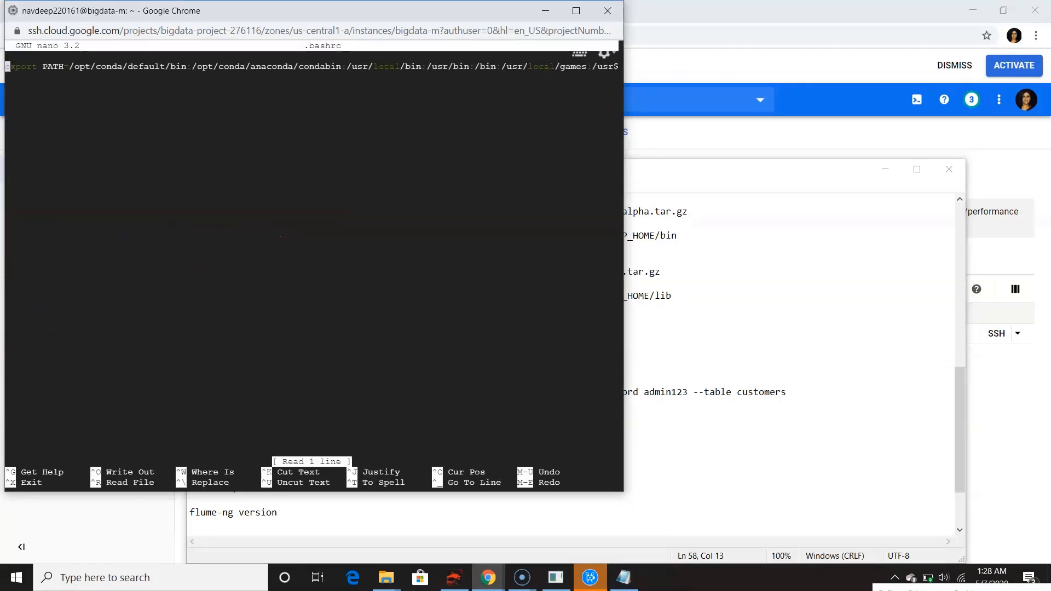
Add export FLUME_HOME=~/apache-flume-1.6.0-bin/ and export PATH=$PATH:$FLUME_HOME/bin/ from the notes below the existing line of .bashrc, save the file and exit nano
left_click(711, 370)
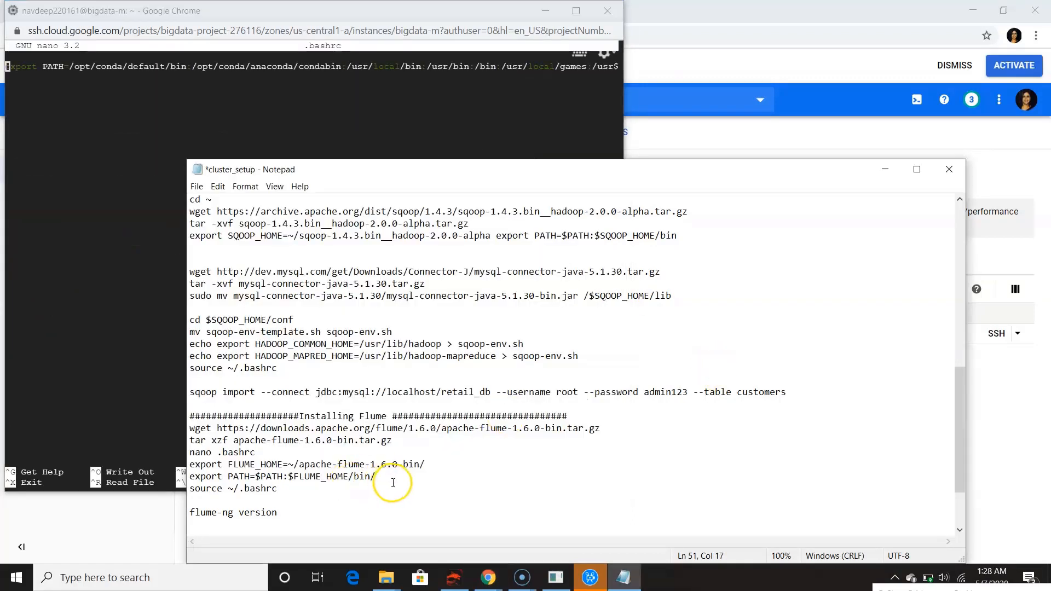
left_click_drag(392, 484, 181, 466)
key("ctrl+c")
left_click(337, 469)
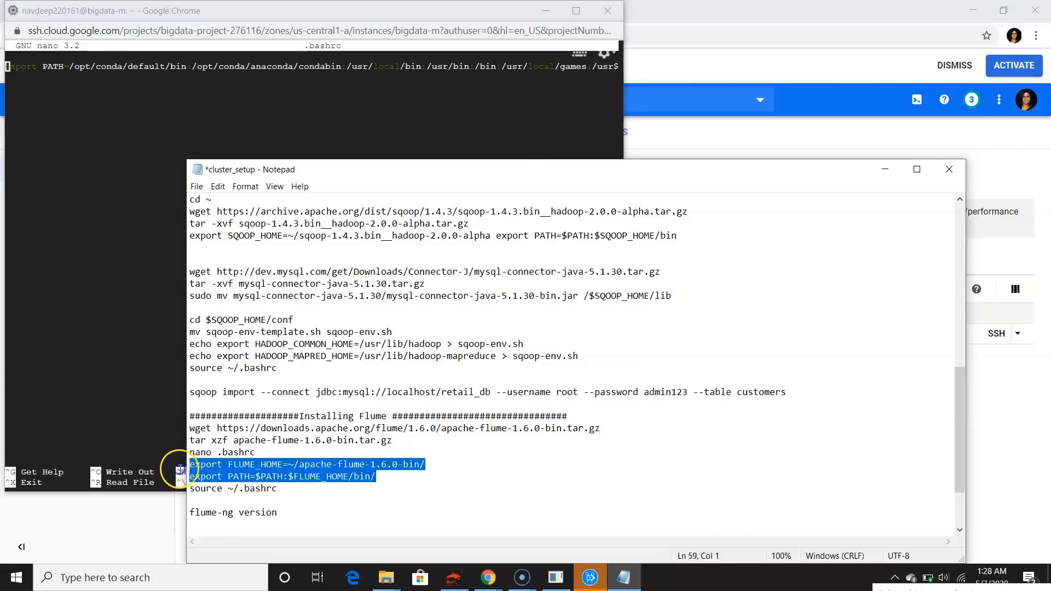
left_click(117, 203)
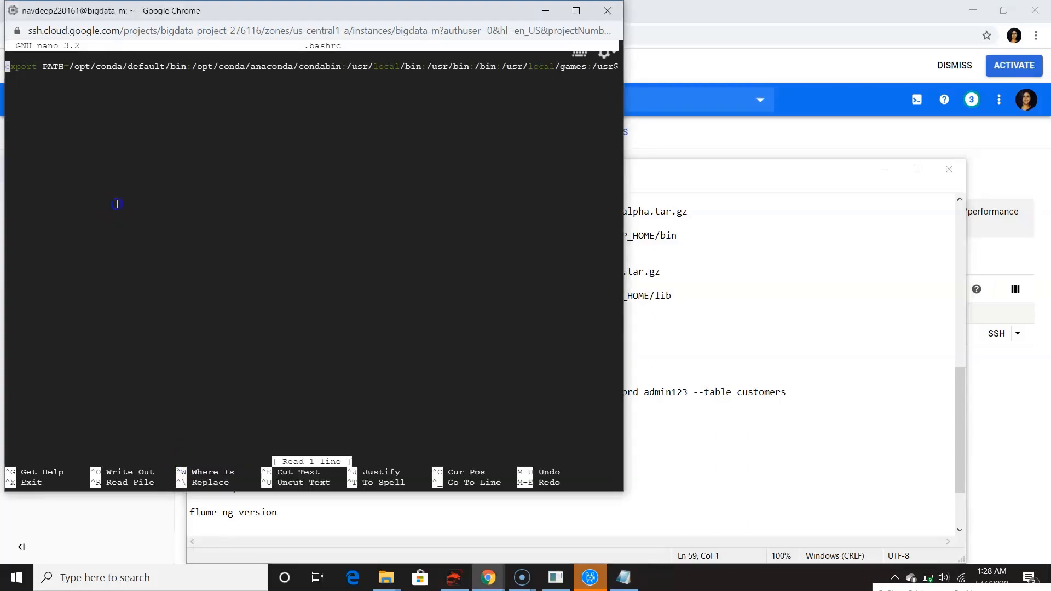
key("Down")
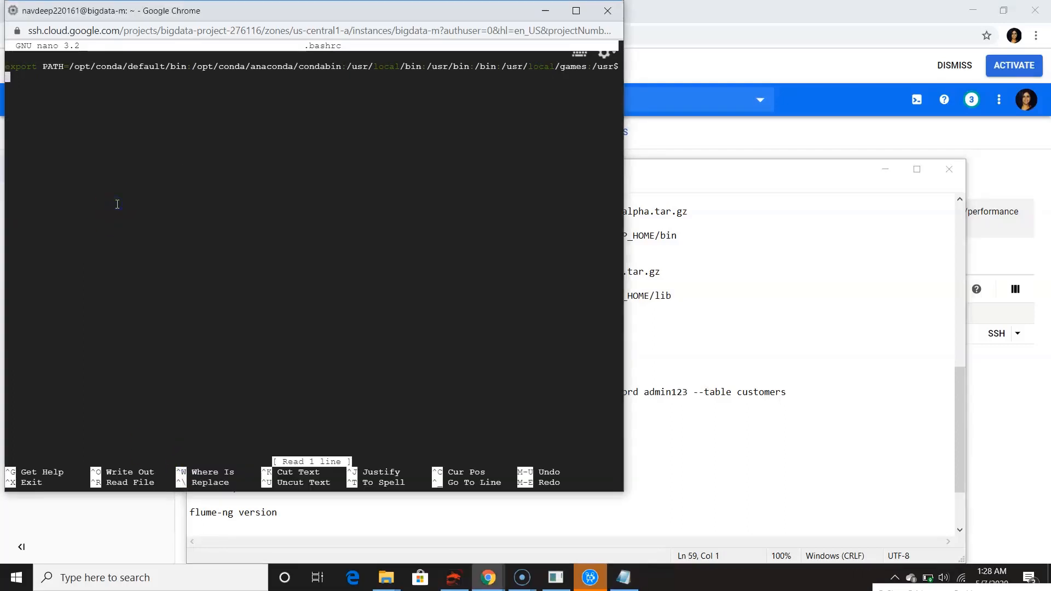
left_click(155, 99)
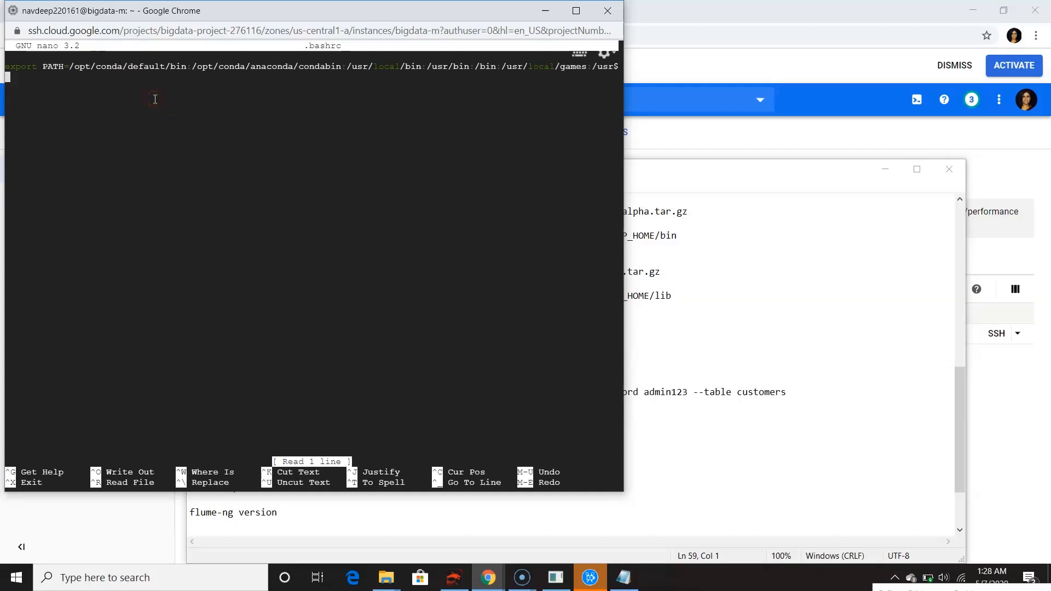
key("ctrl+v")
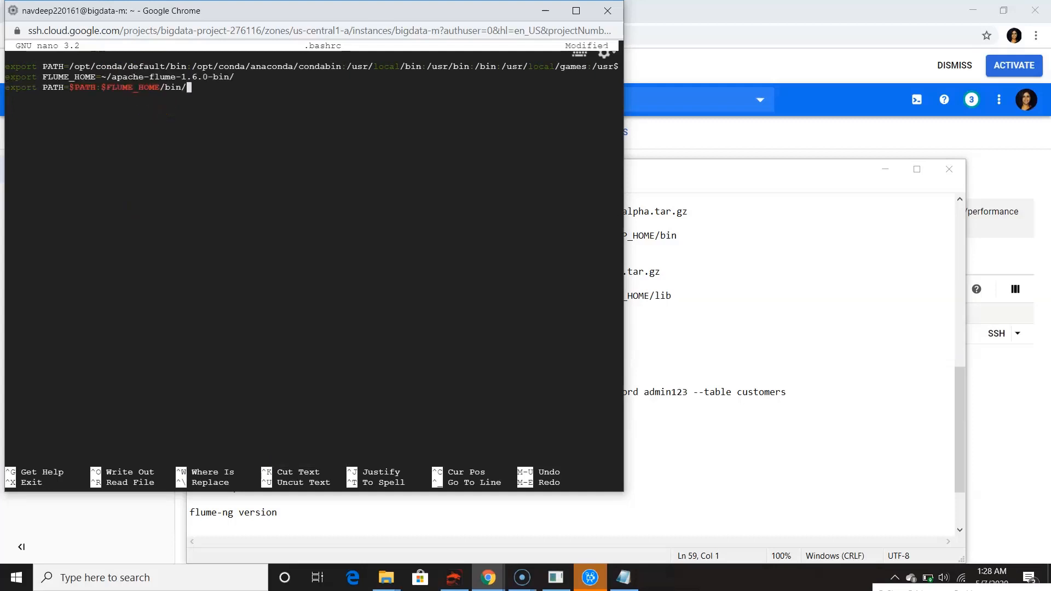
key("ctrl+x")
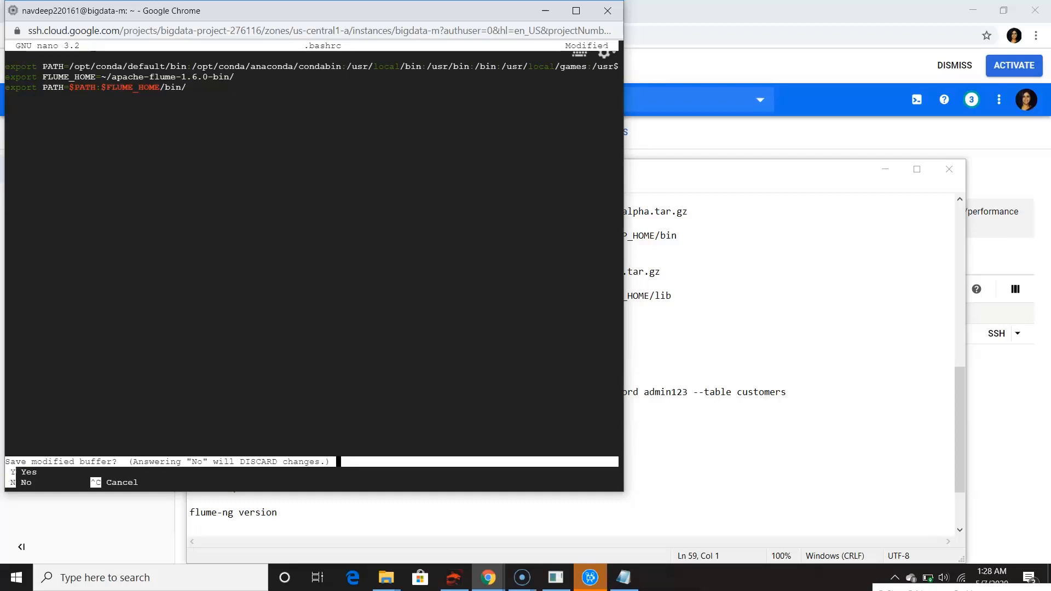
key("y")
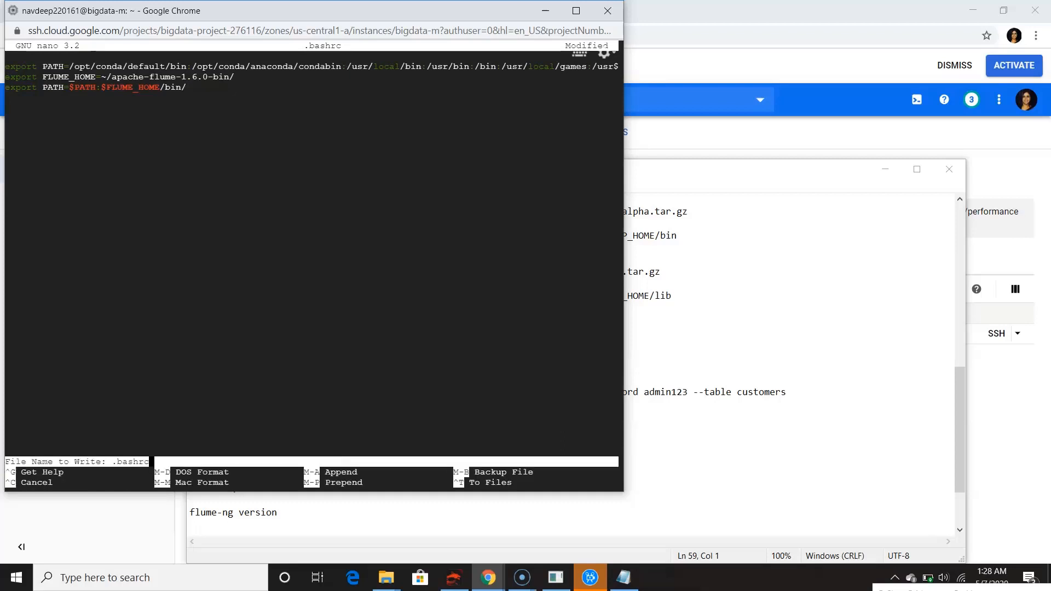
key("Return")
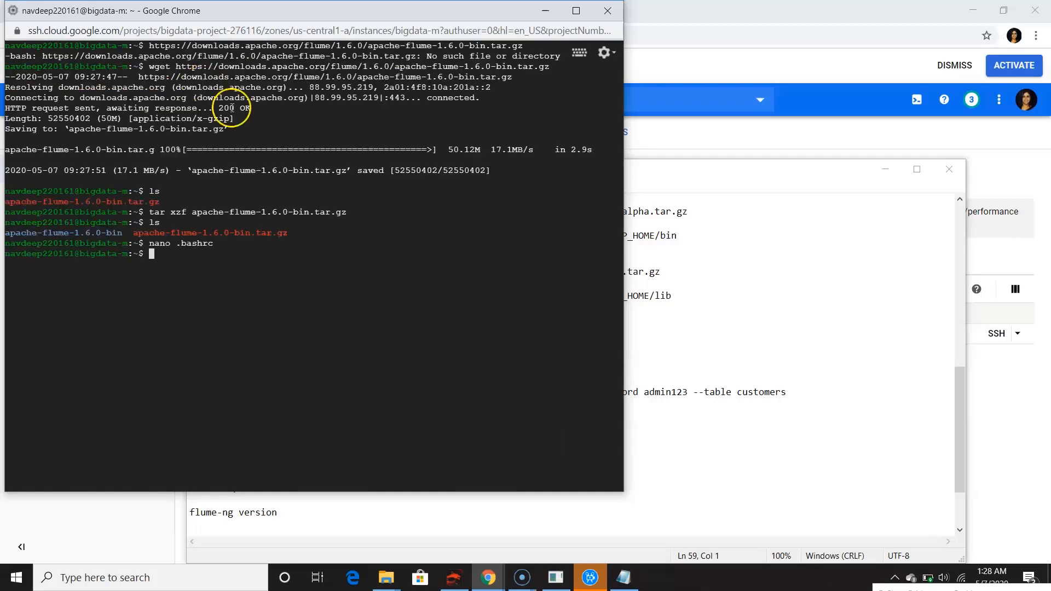
Reload the shell configuration by running source ~/.bashrc from the notes in the terminal
left_click(683, 355)
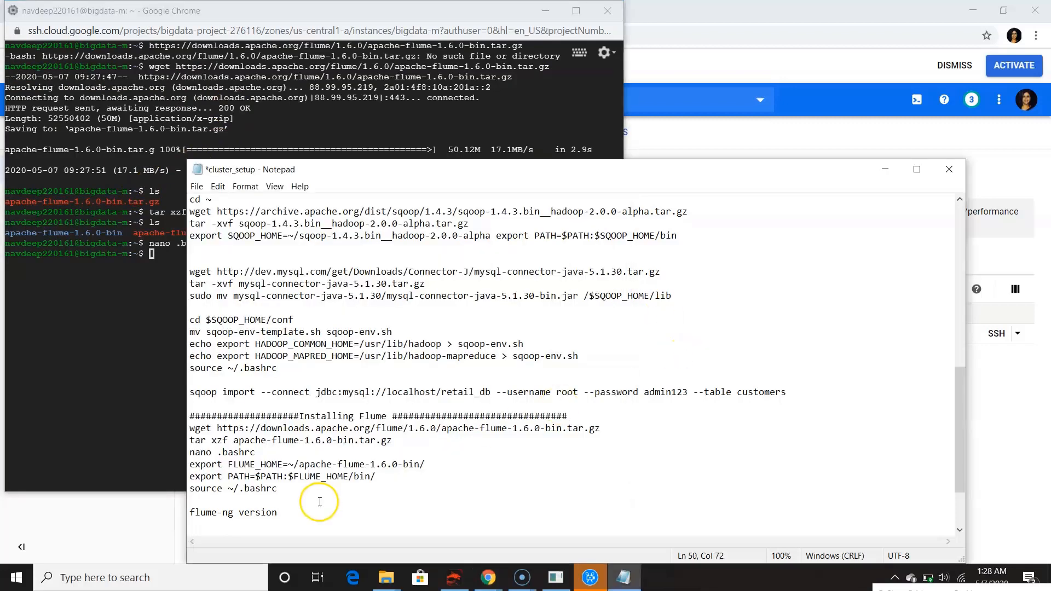
left_click(297, 490)
left_click_drag(298, 490, 174, 491)
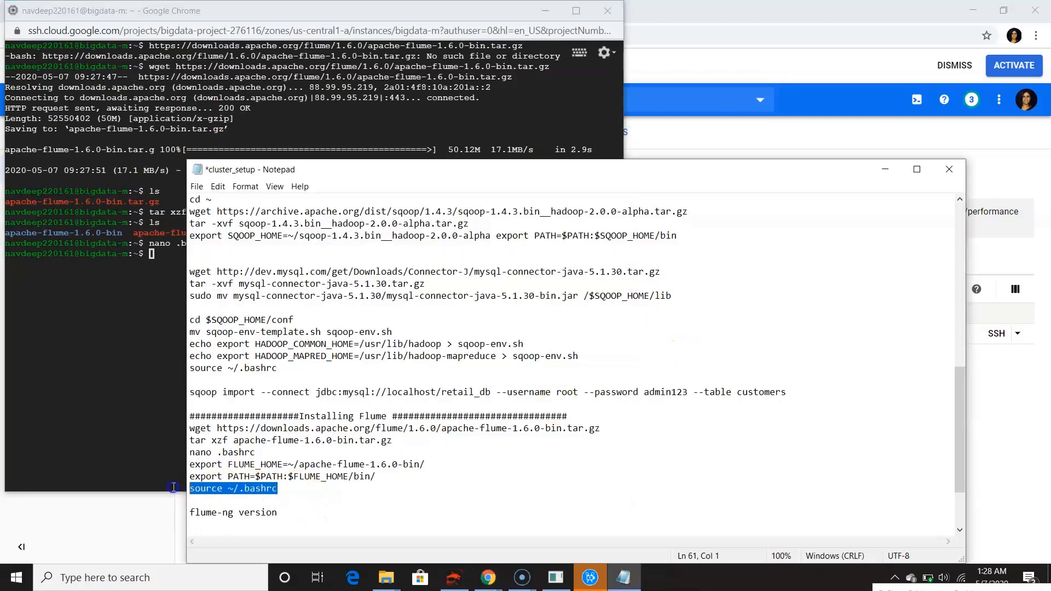
left_click(147, 242)
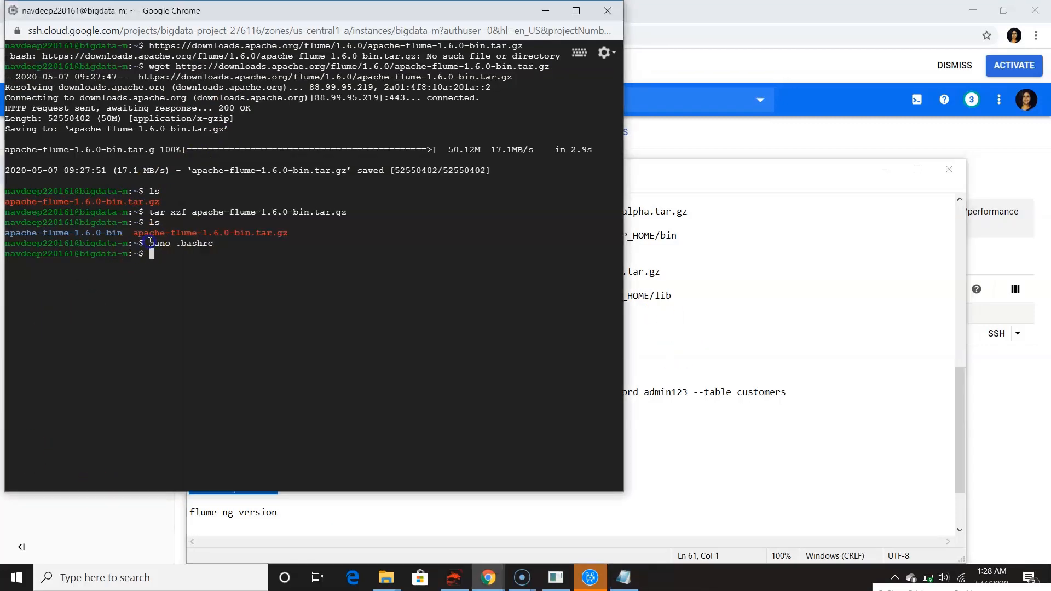
right_click(278, 247)
key("Return")
Check the Flume installation by running flume-ng version
left_click(342, 270)
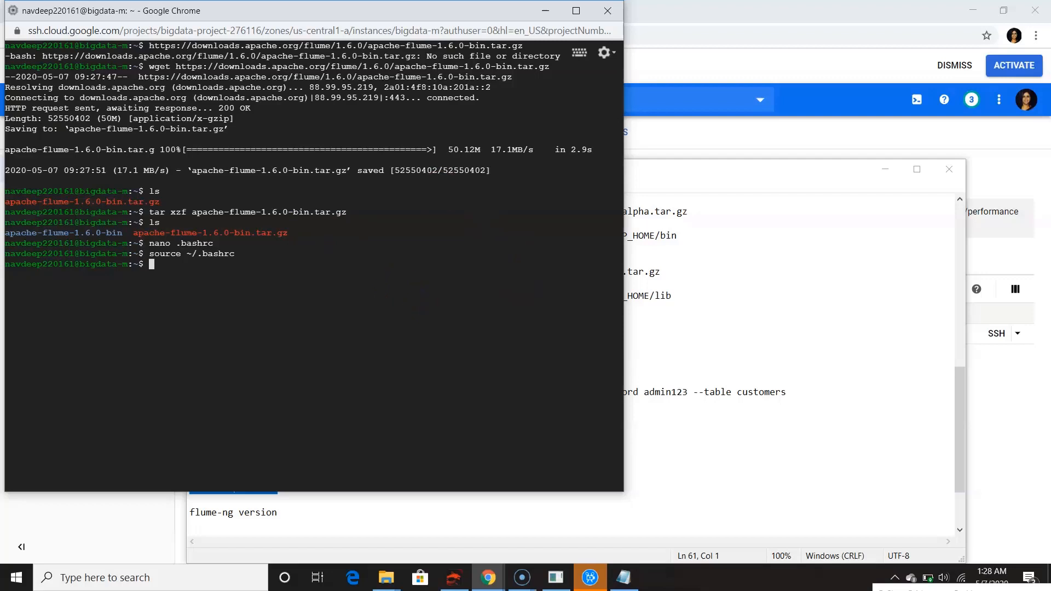
type("flume-ng version")
key("Return")
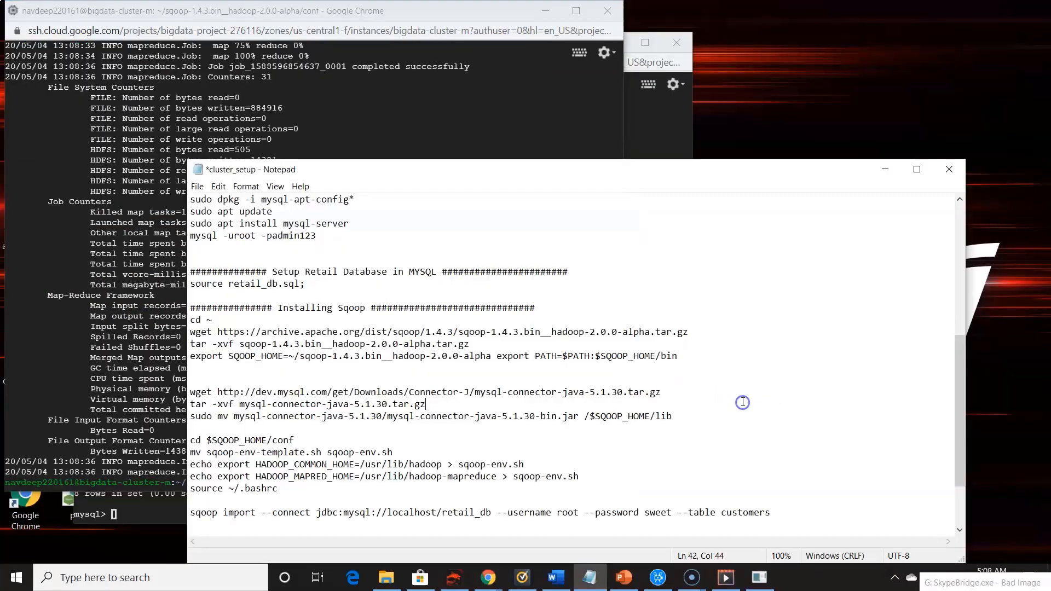
scroll(743, 402, "up", 8)
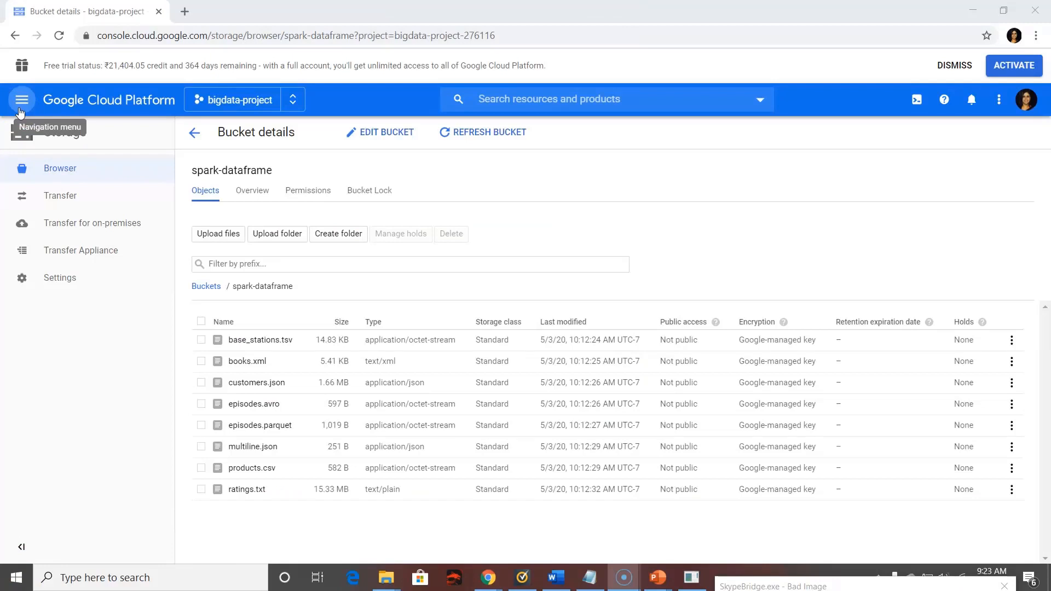
Delete bigdata-cluster from the project's Dataproc clusters and confirm the deletion
left_click(19, 109)
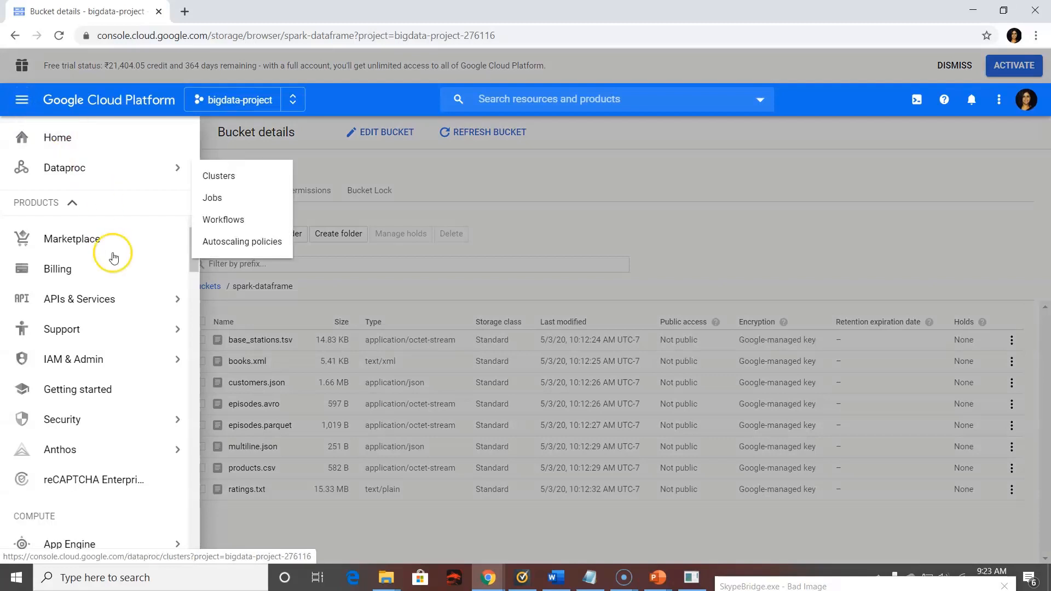
mouse_move(122, 314)
mouse_move(172, 179)
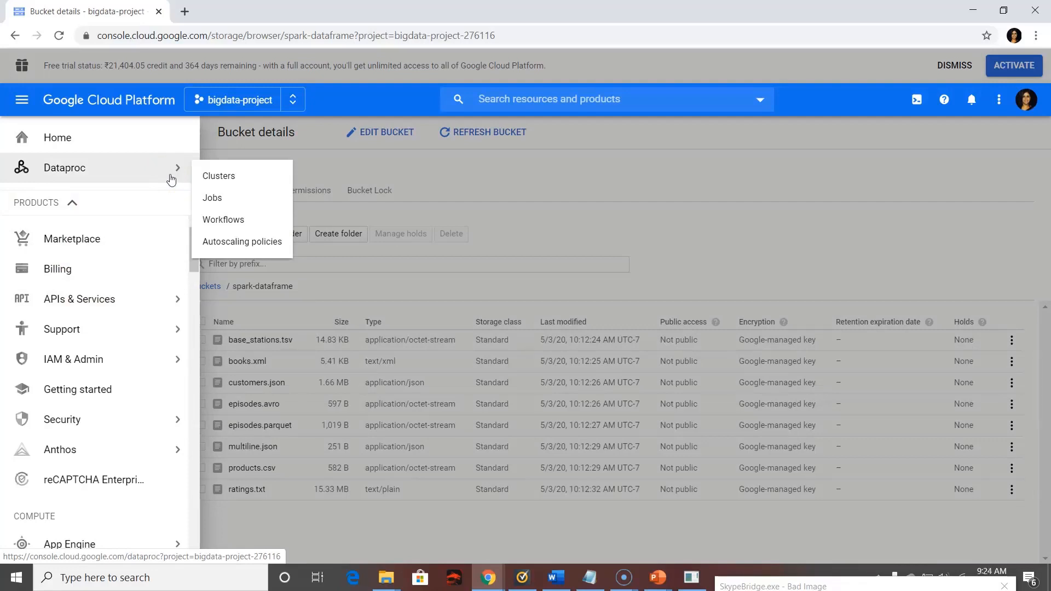
left_click(226, 182)
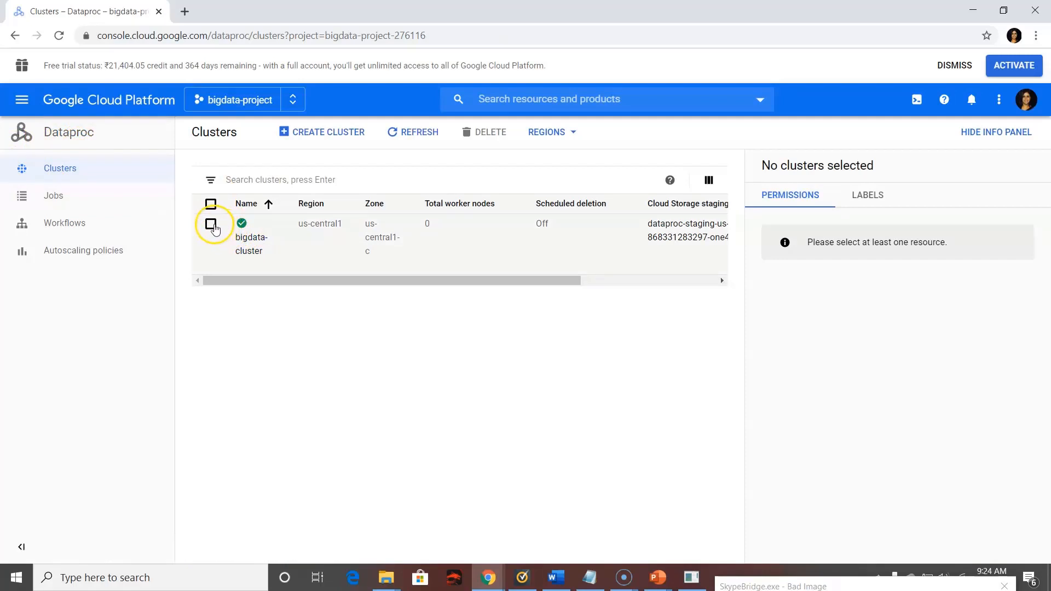
left_click(212, 226)
left_click(484, 132)
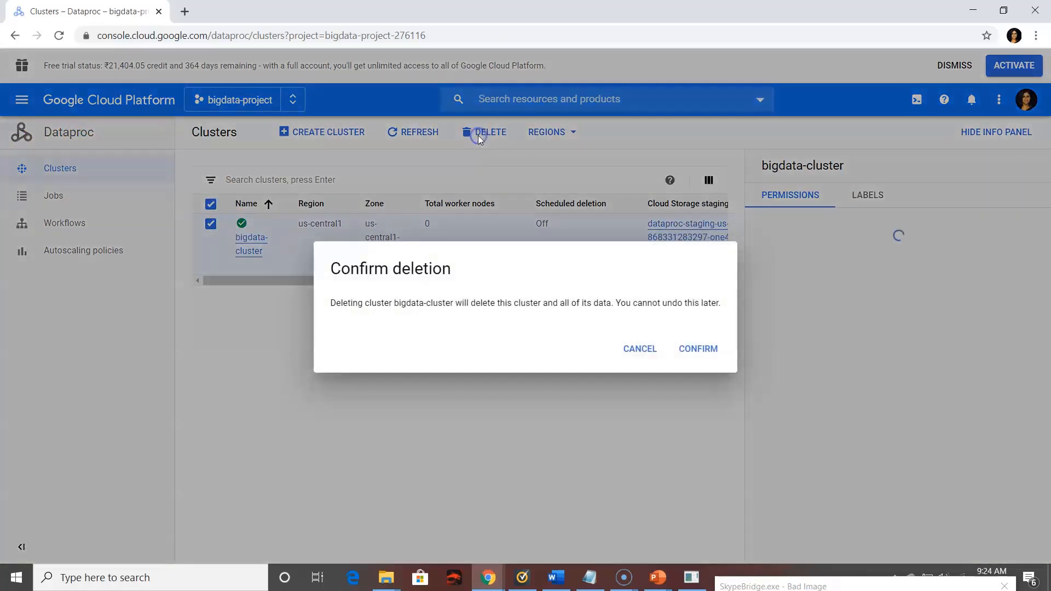
left_click(691, 346)
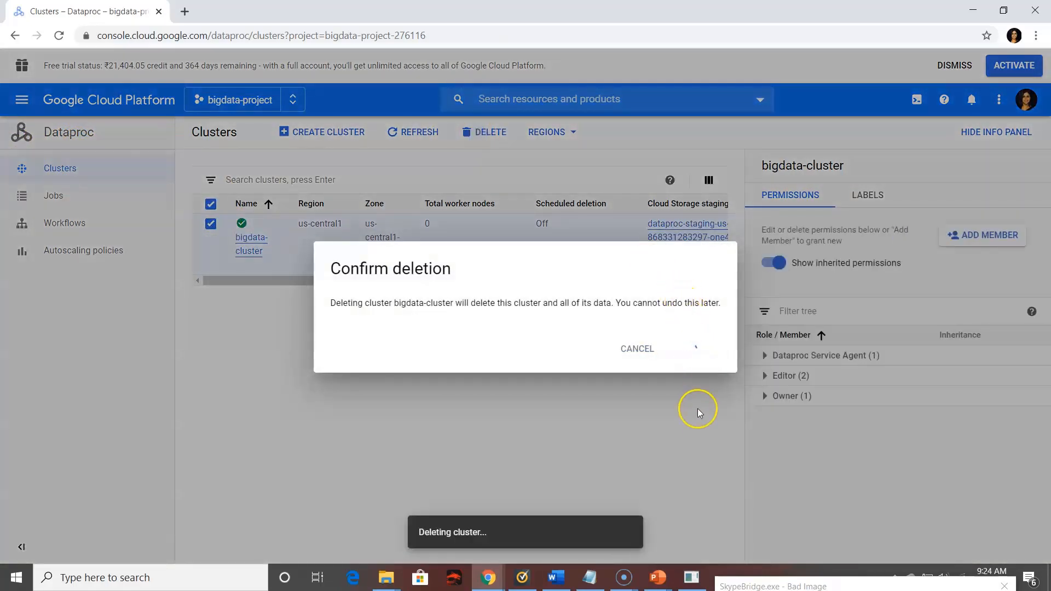